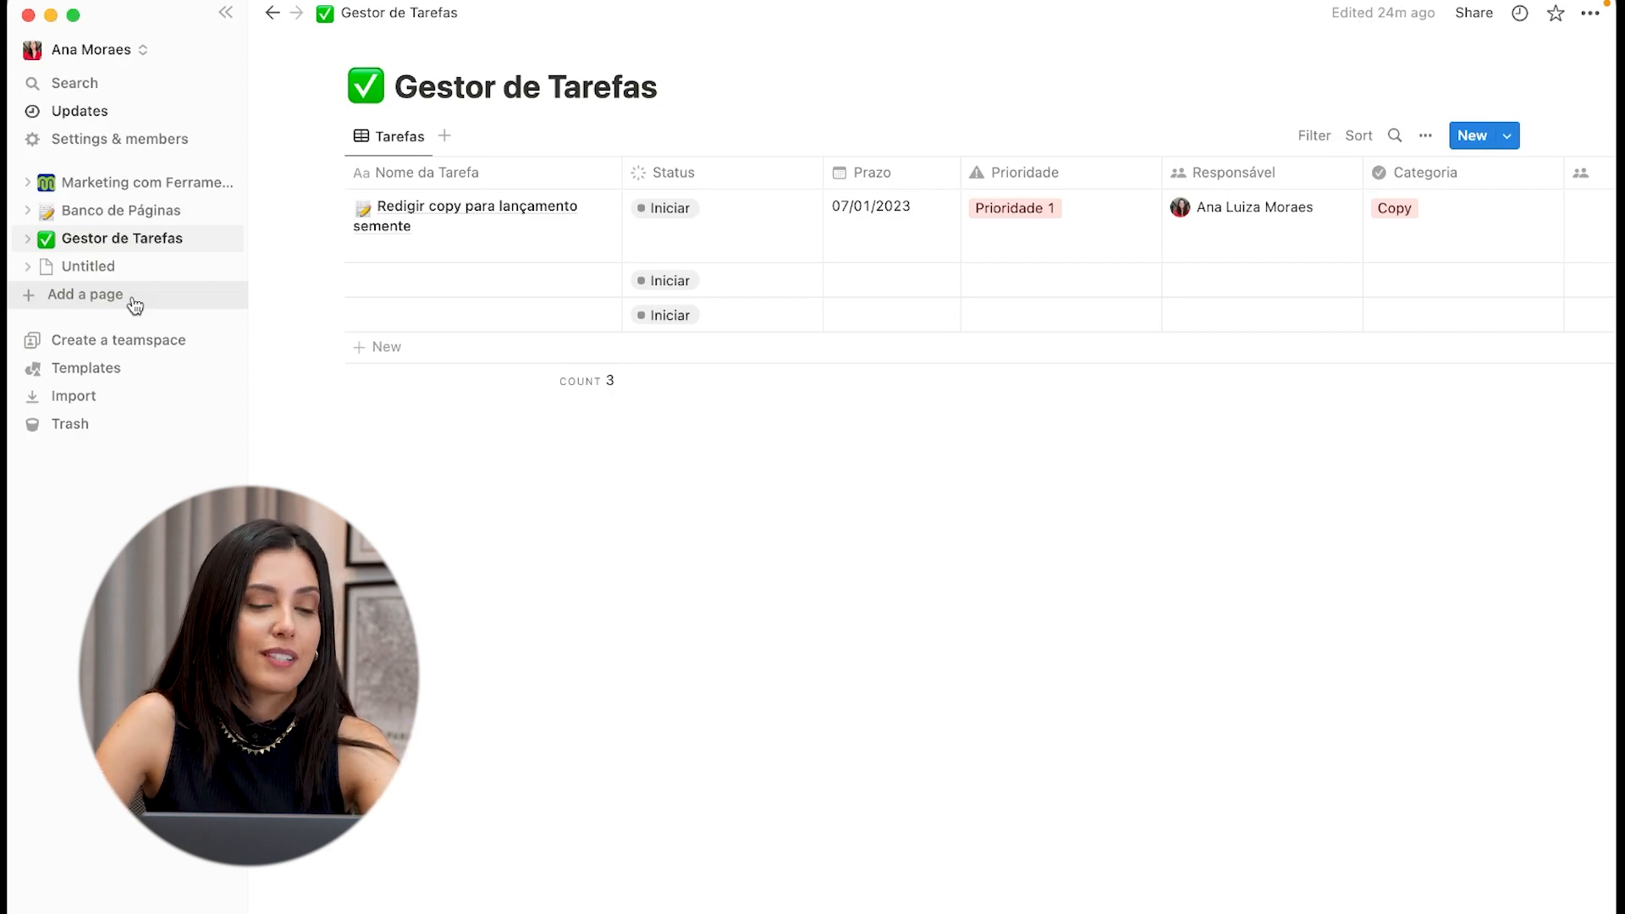
# Step: Create a new page titled "Gestão de Projetos"
pyautogui.click(133, 305)
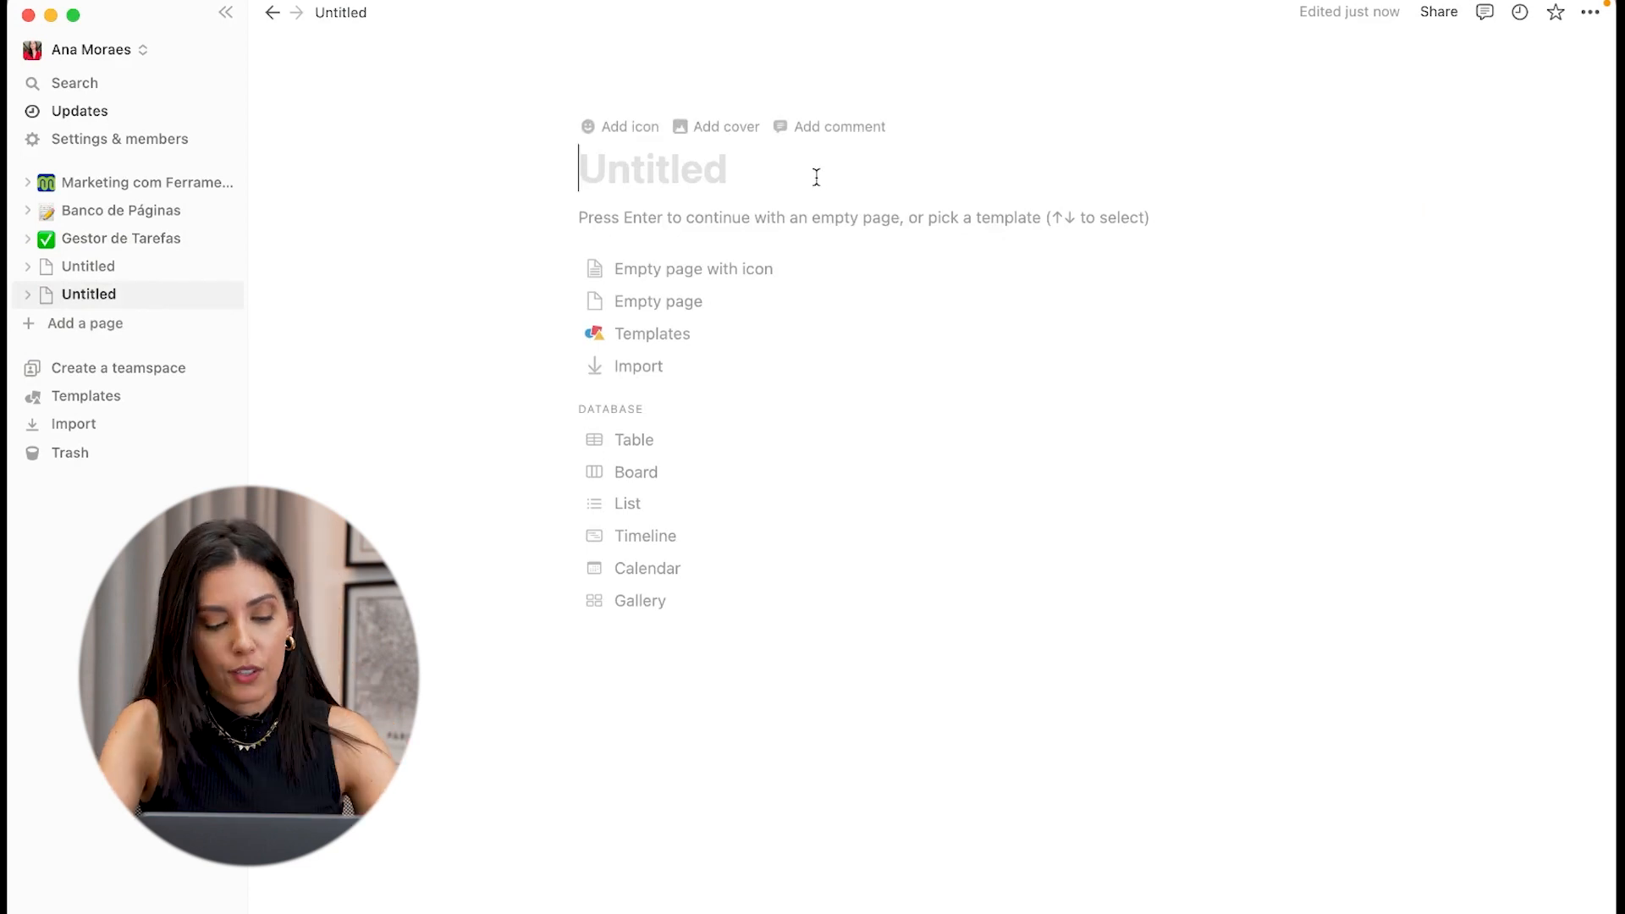
pyautogui.write('Gestão de Projetos')
pyautogui.press('Return')
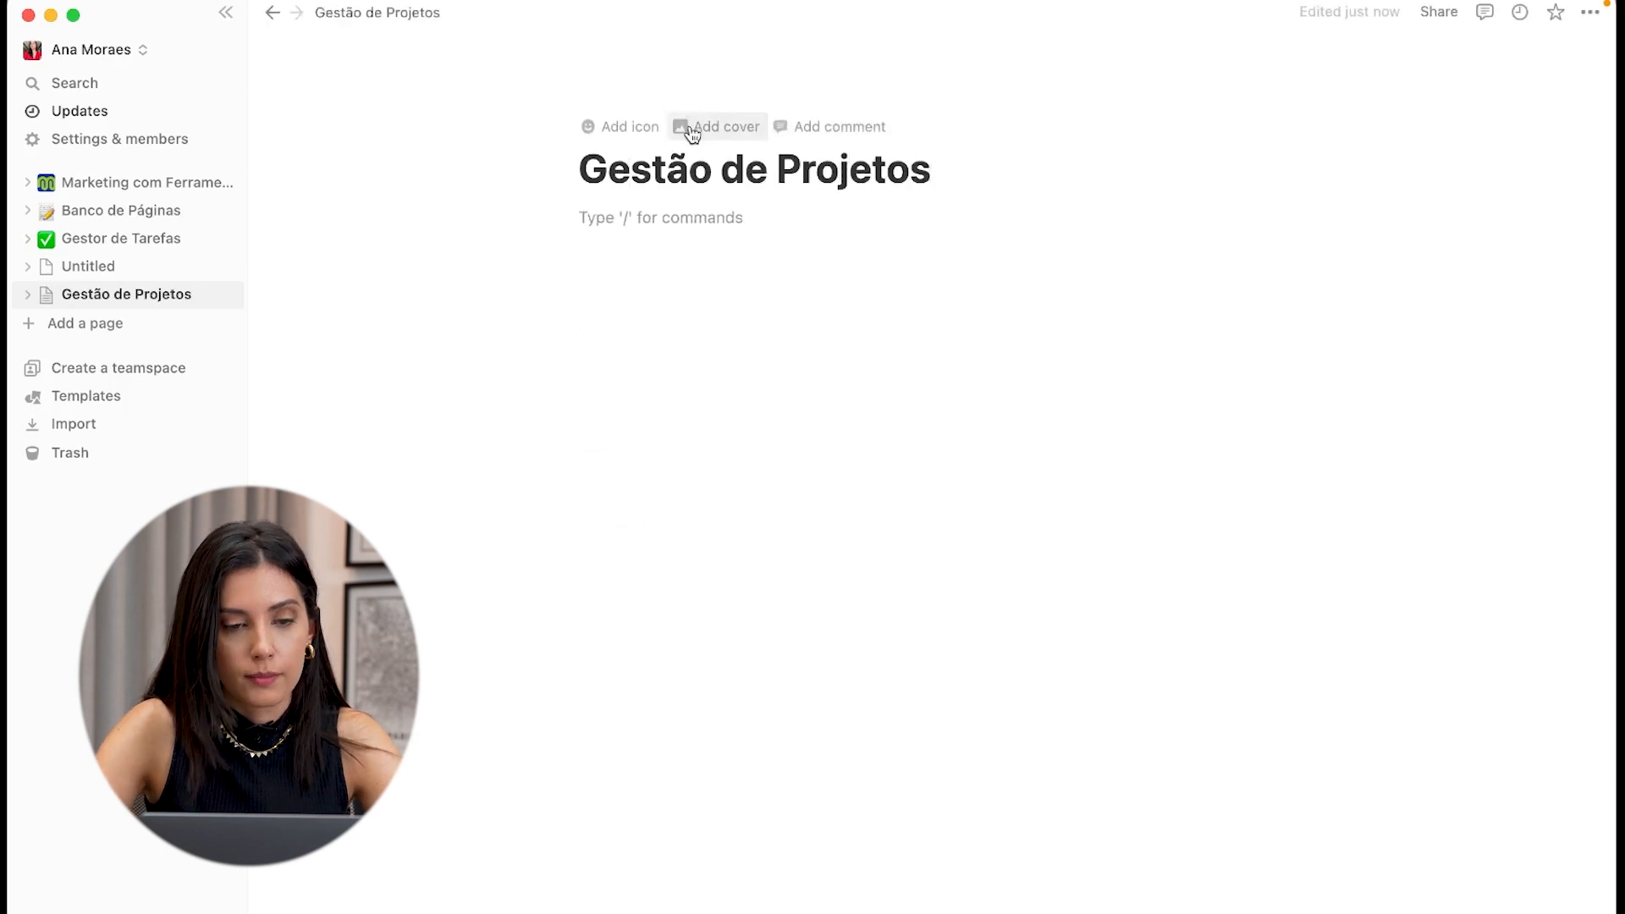
# Step: Set the page icon to the emoji of a dark-haired woman with a laptop, filtering the emojis by "wom"
pyautogui.click(620, 126)
pyautogui.click(618, 174)
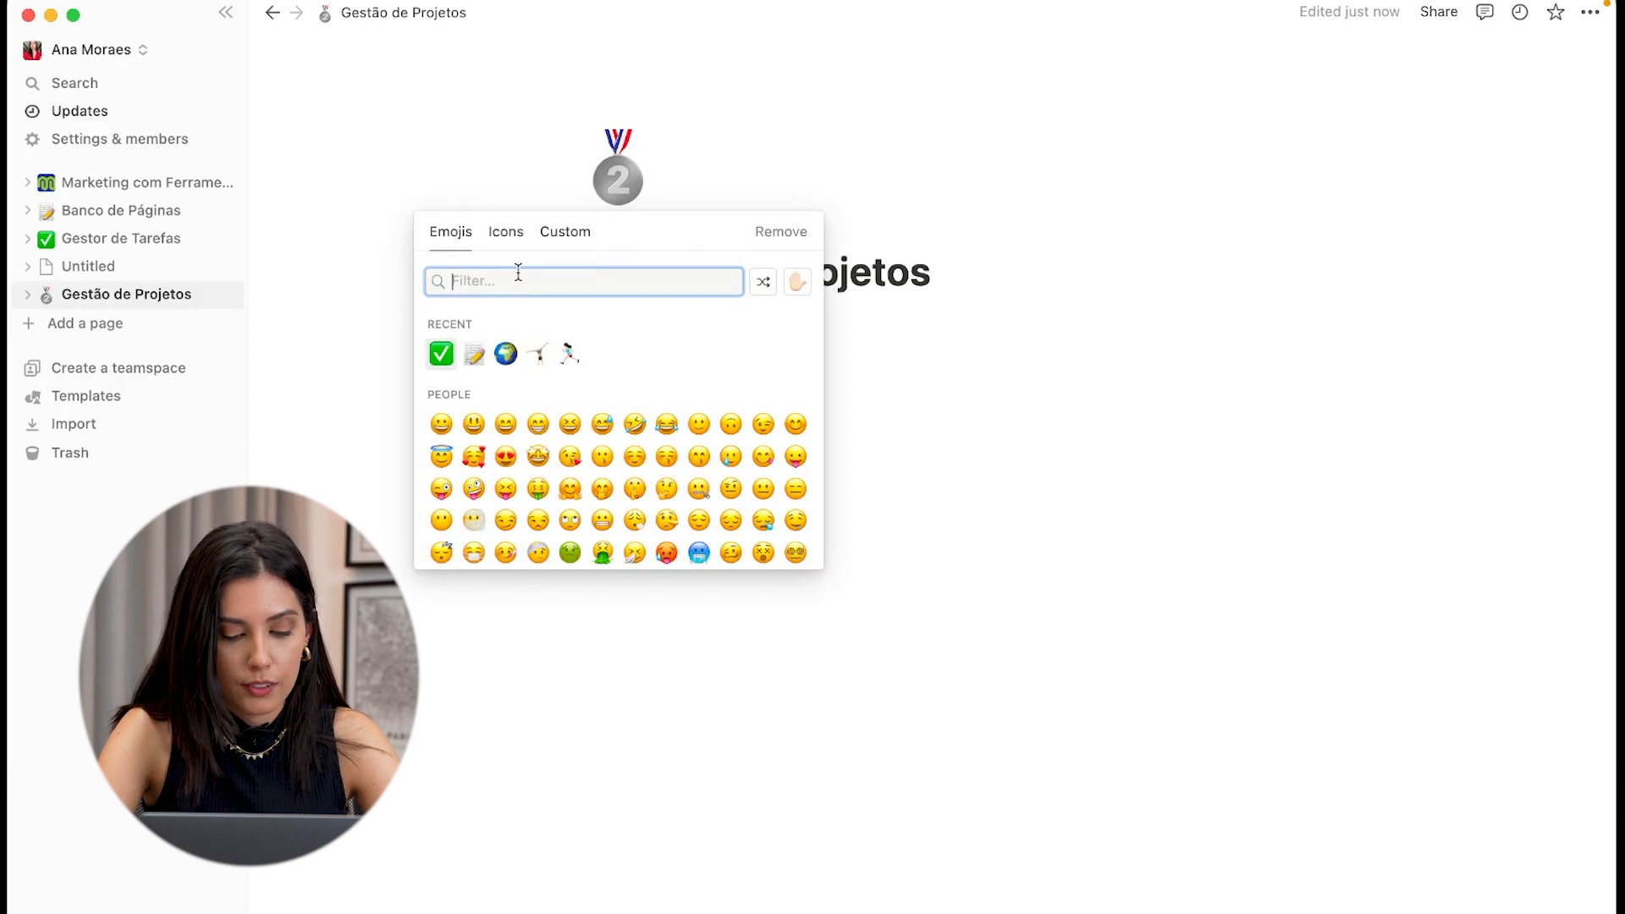
pyautogui.write('mac')
pyautogui.press('BackSpace')
pyautogui.press('BackSpace')
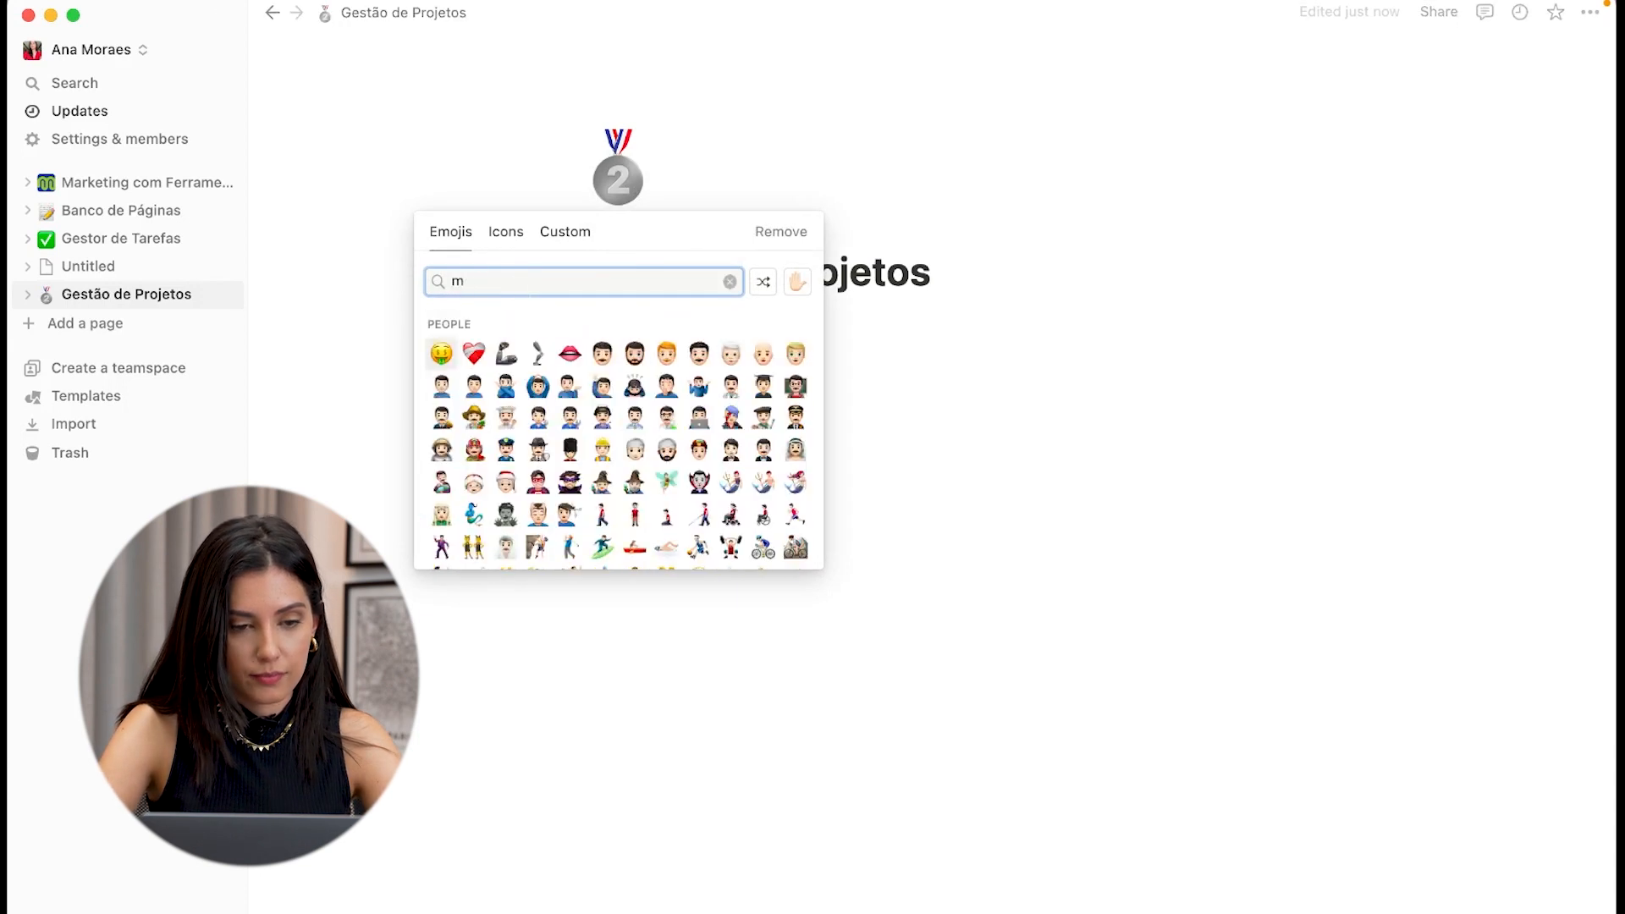
pyautogui.press('BackSpace')
pyautogui.write('wom')
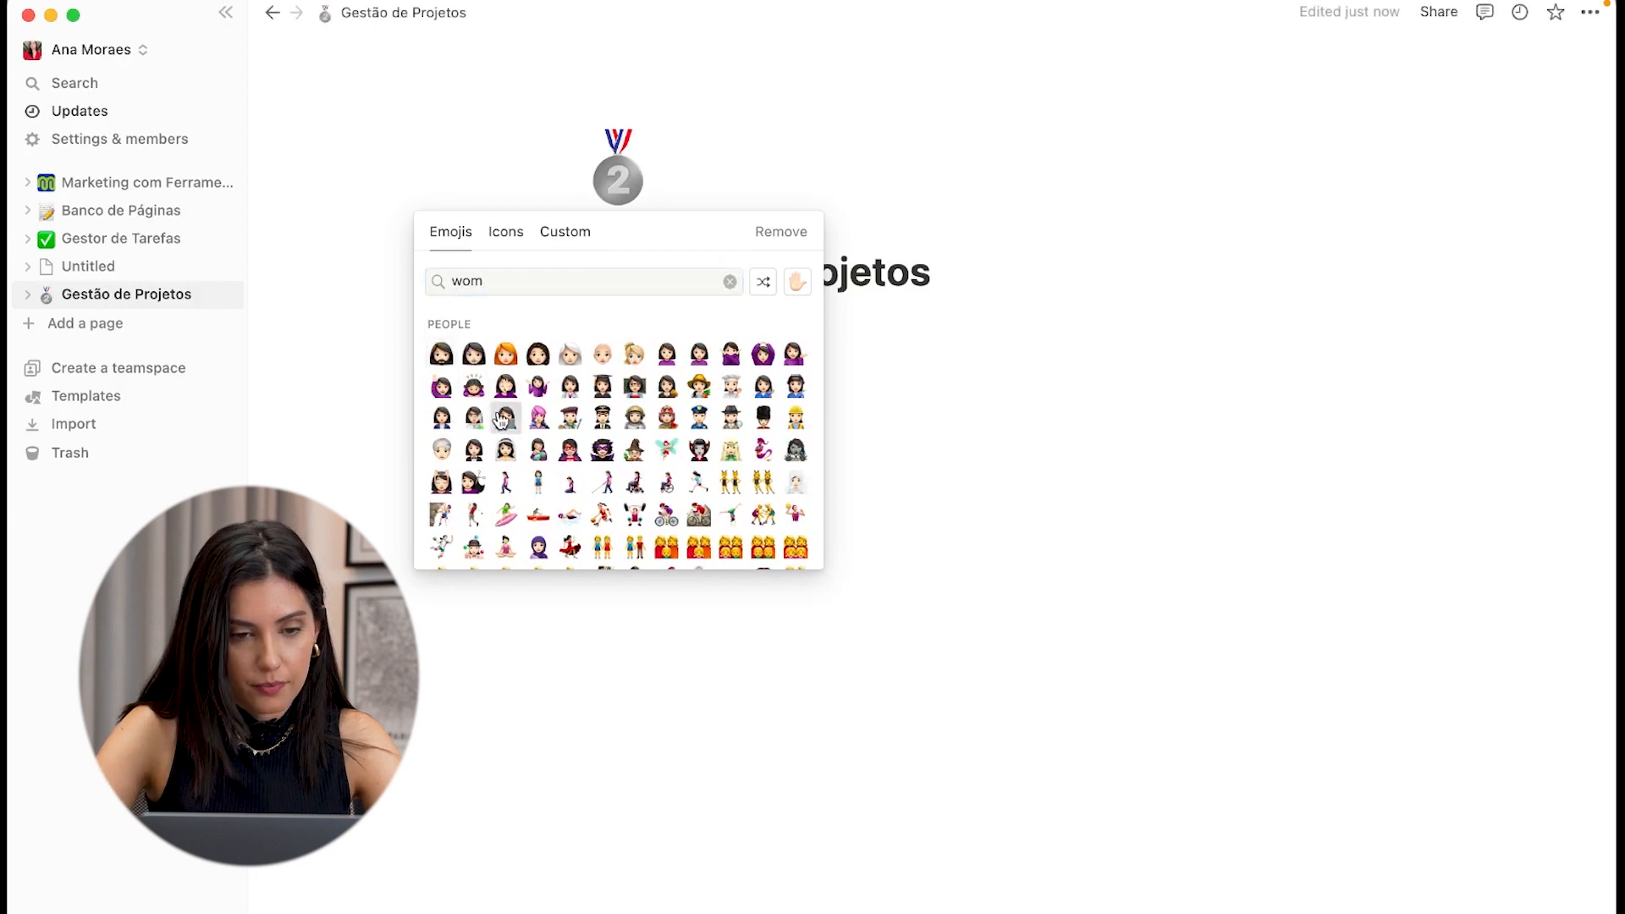
pyautogui.click(507, 417)
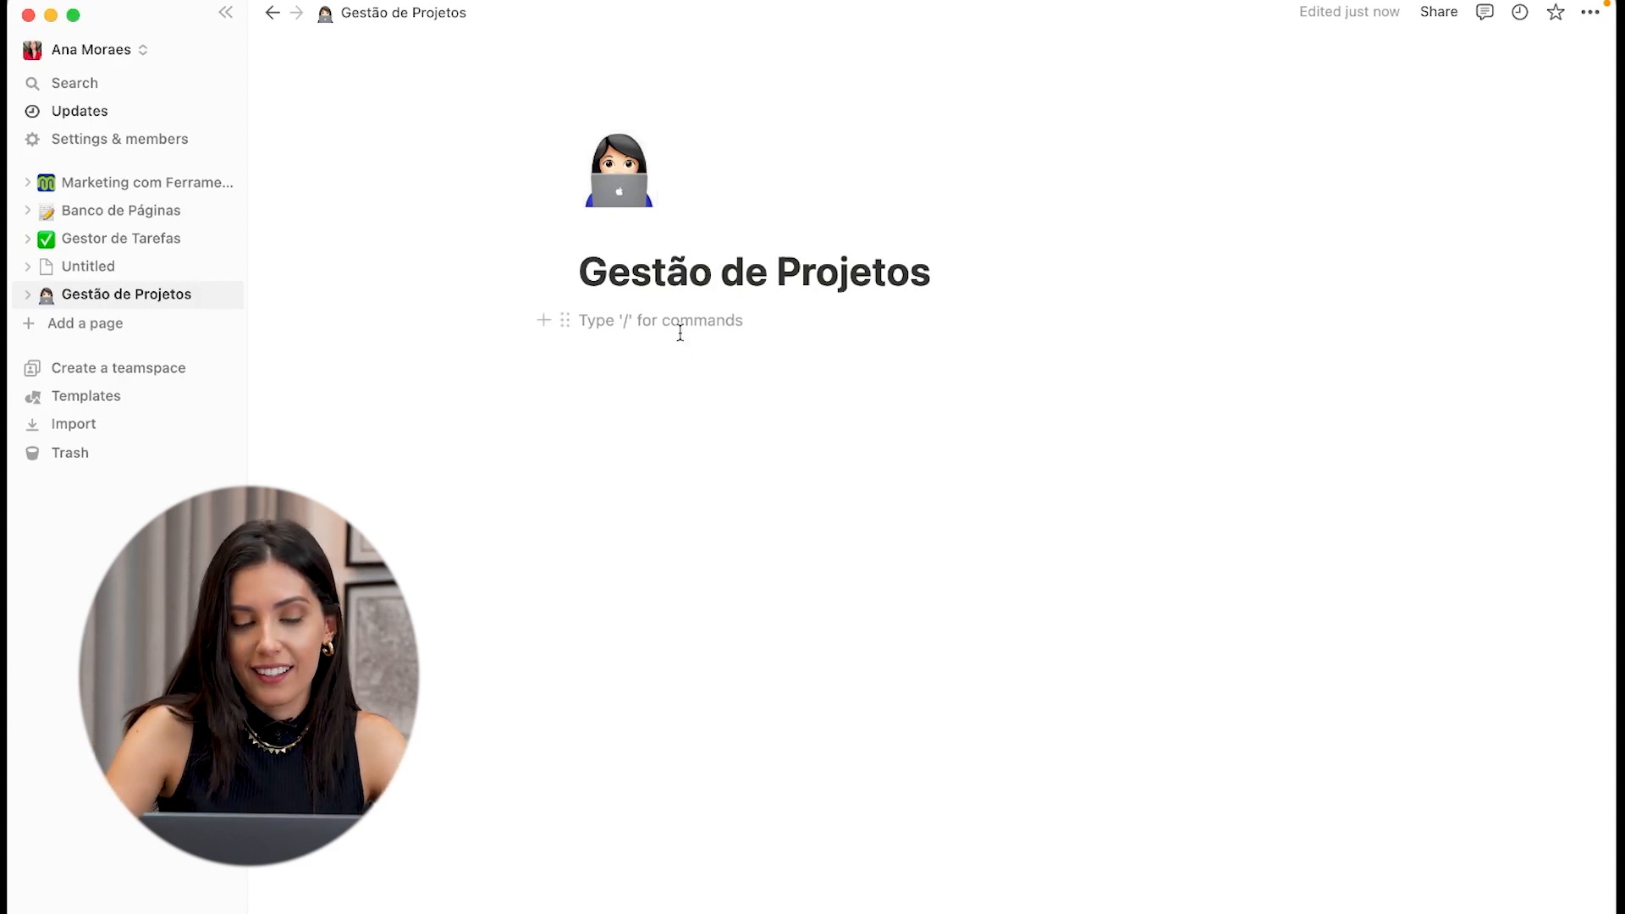
# Step: Insert a new inline database in the body of the Gestão de Projetos page
pyautogui.write('/data')
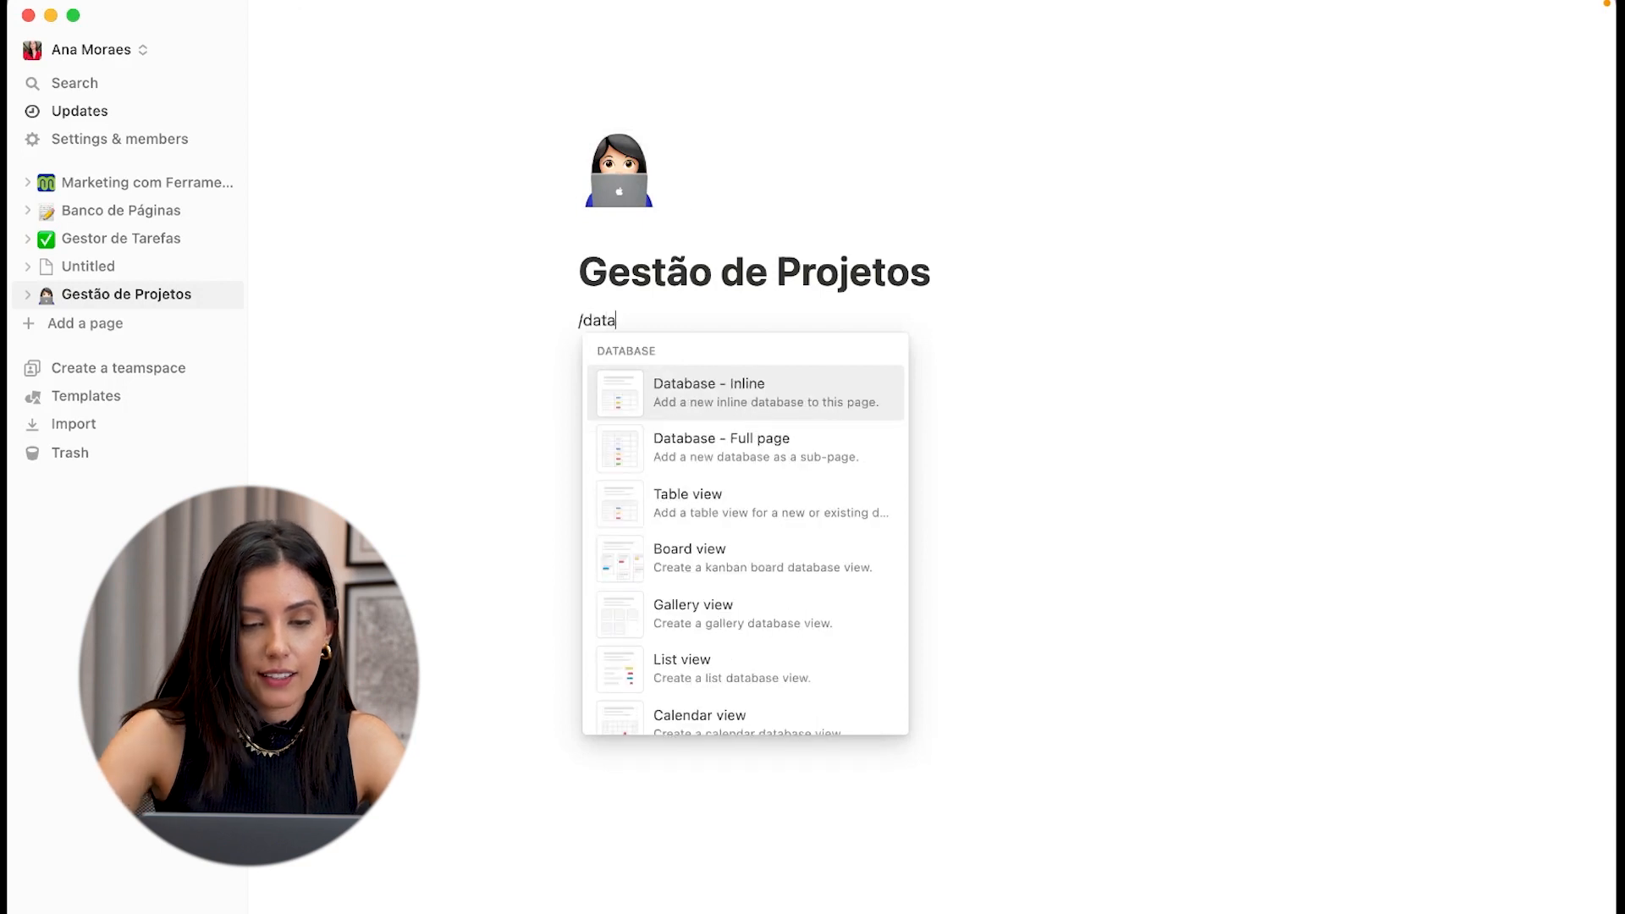
pyautogui.click(794, 409)
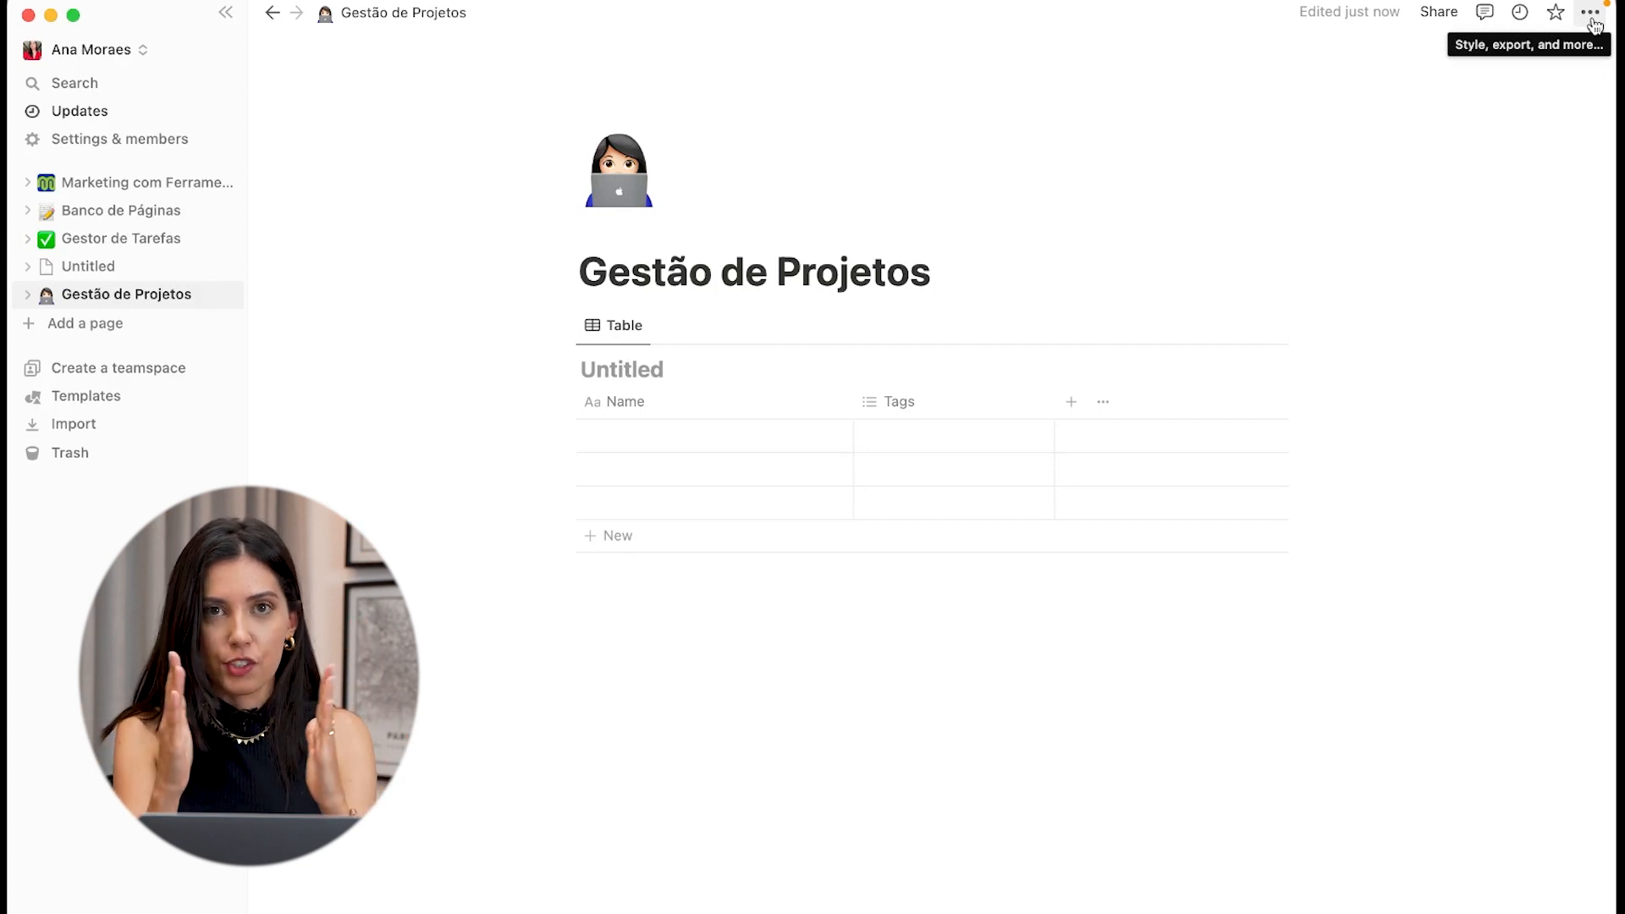
# Step: Set the Gestão de Projetos page to full width and collapse the sidebar
pyautogui.click(1590, 14)
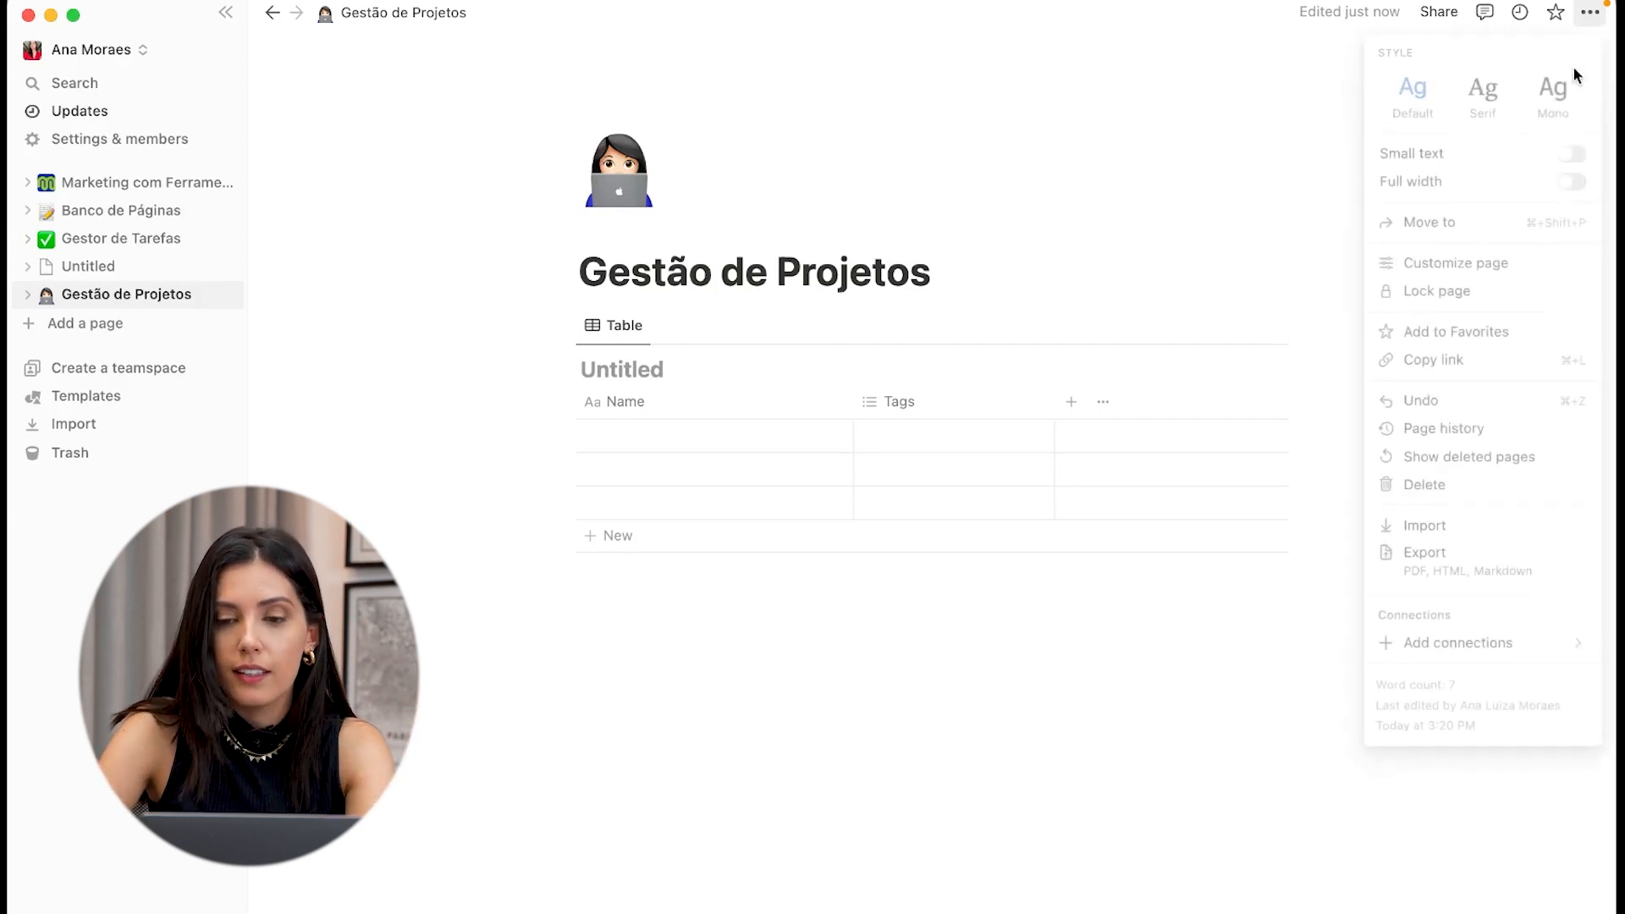
pyautogui.click(1574, 185)
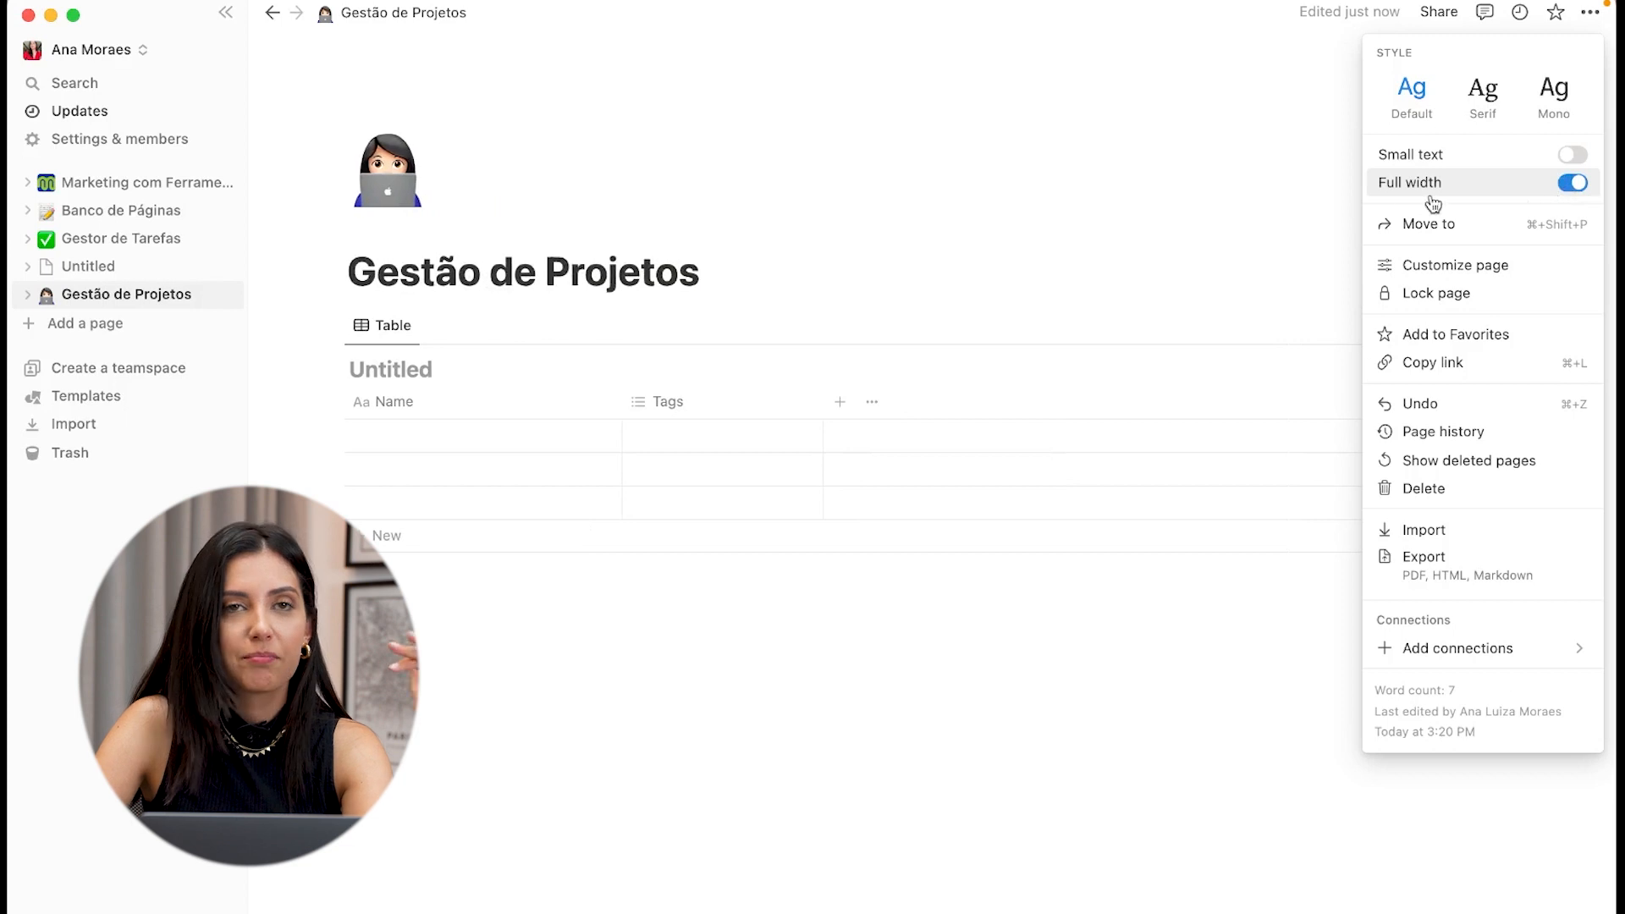
pyautogui.click(1113, 141)
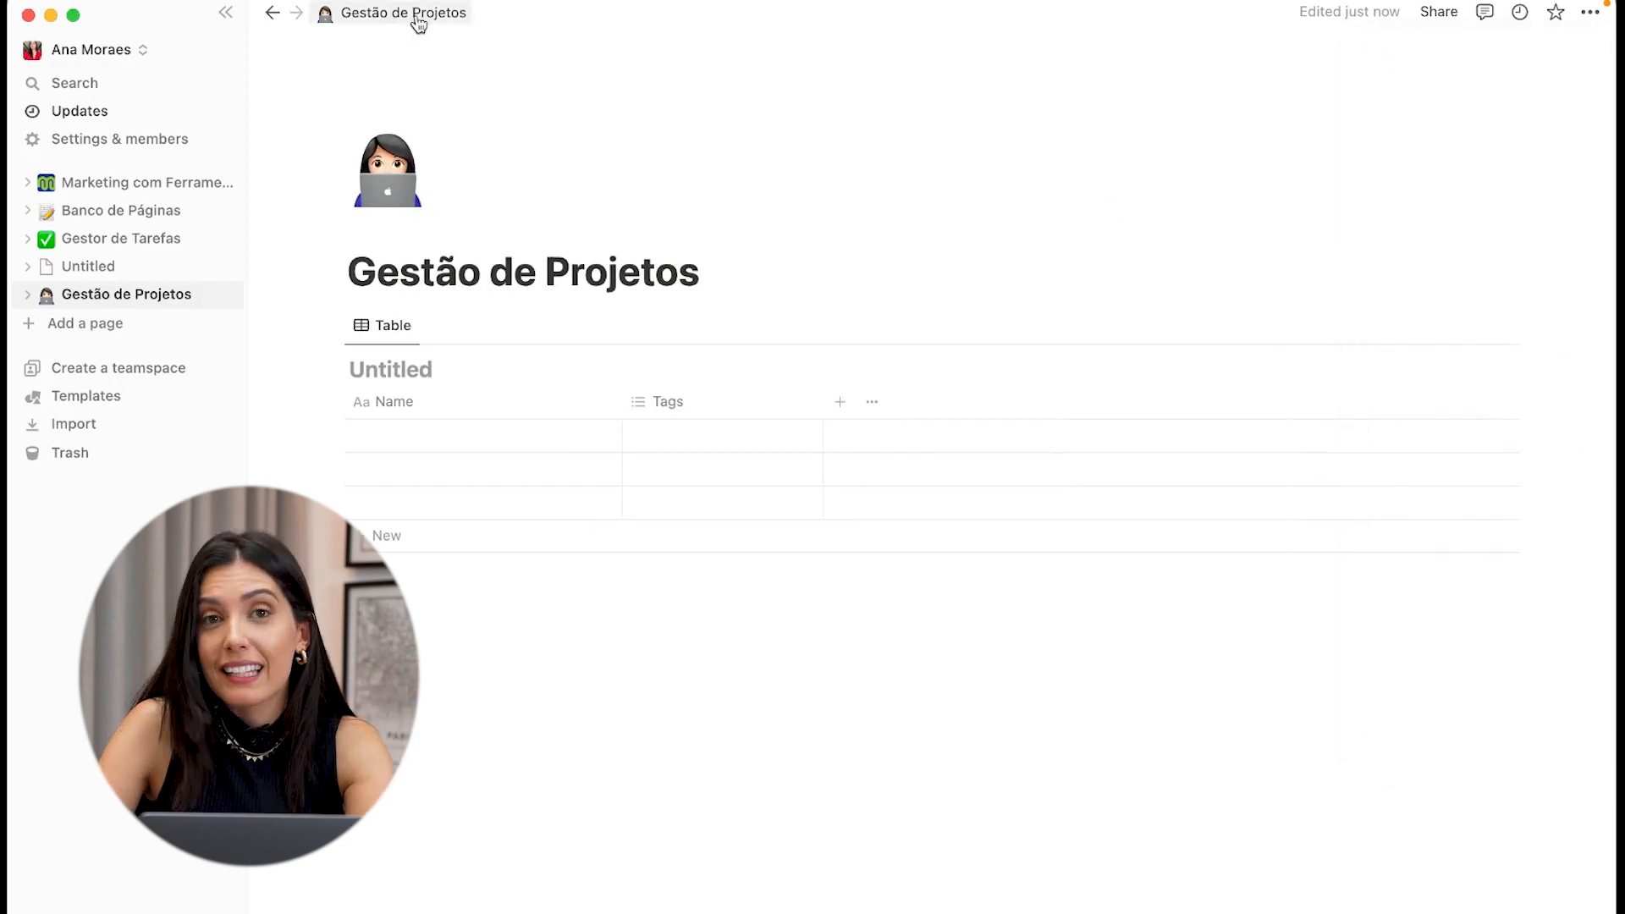
pyautogui.click(225, 13)
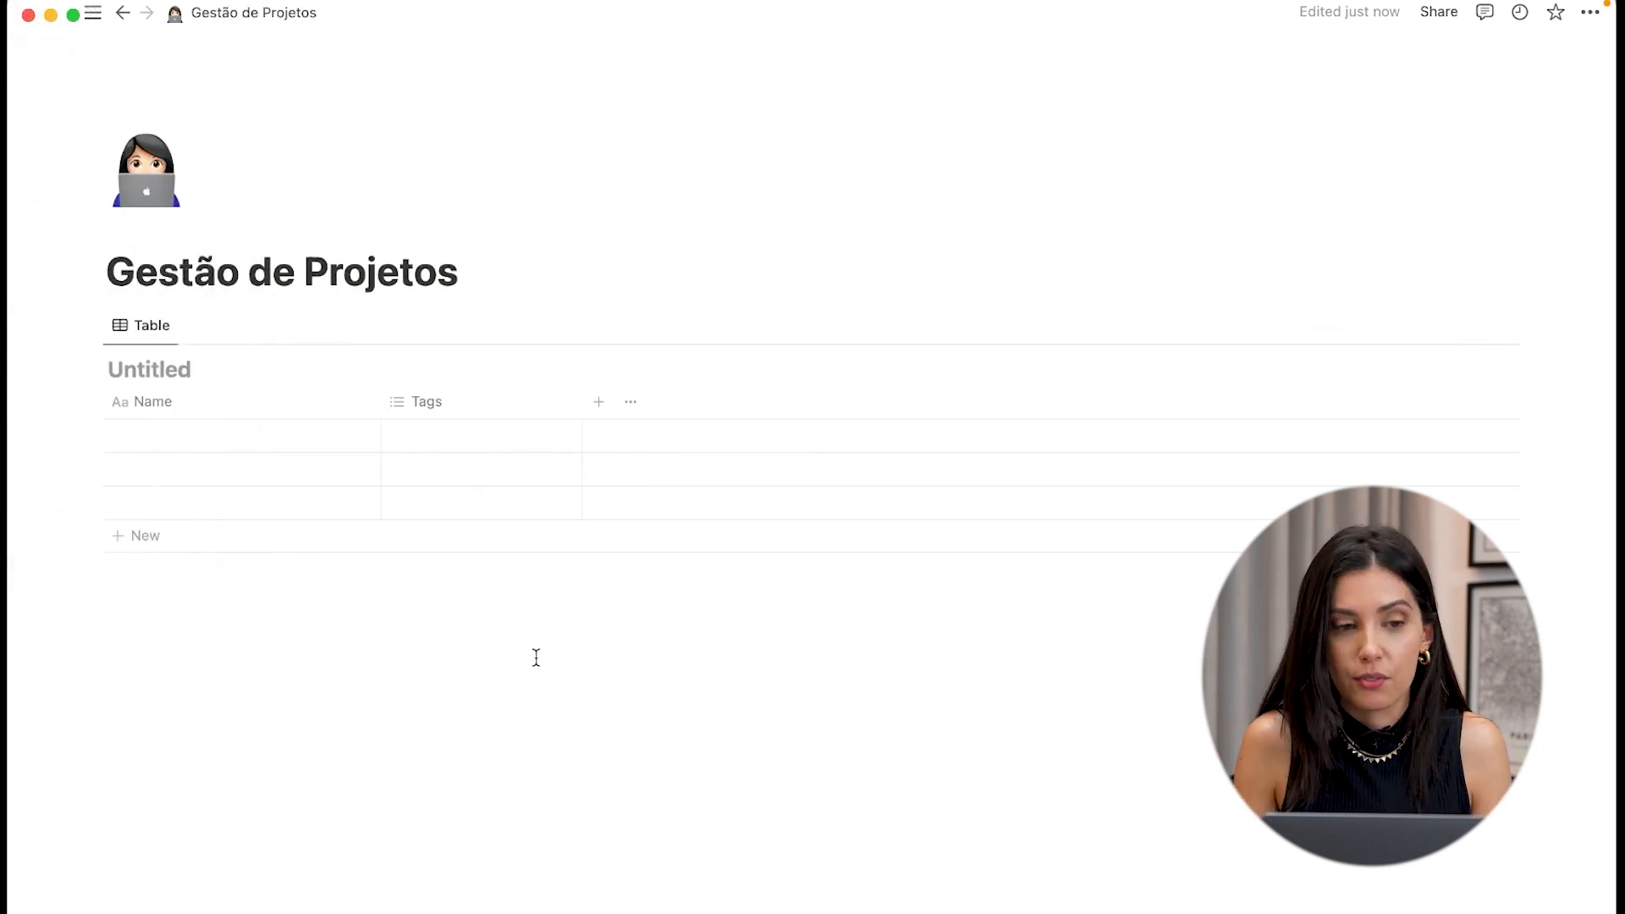
# Step: Name the inline database "Projetos" and hide its title on the page
pyautogui.click(172, 370)
pyautogui.write('Projetos')
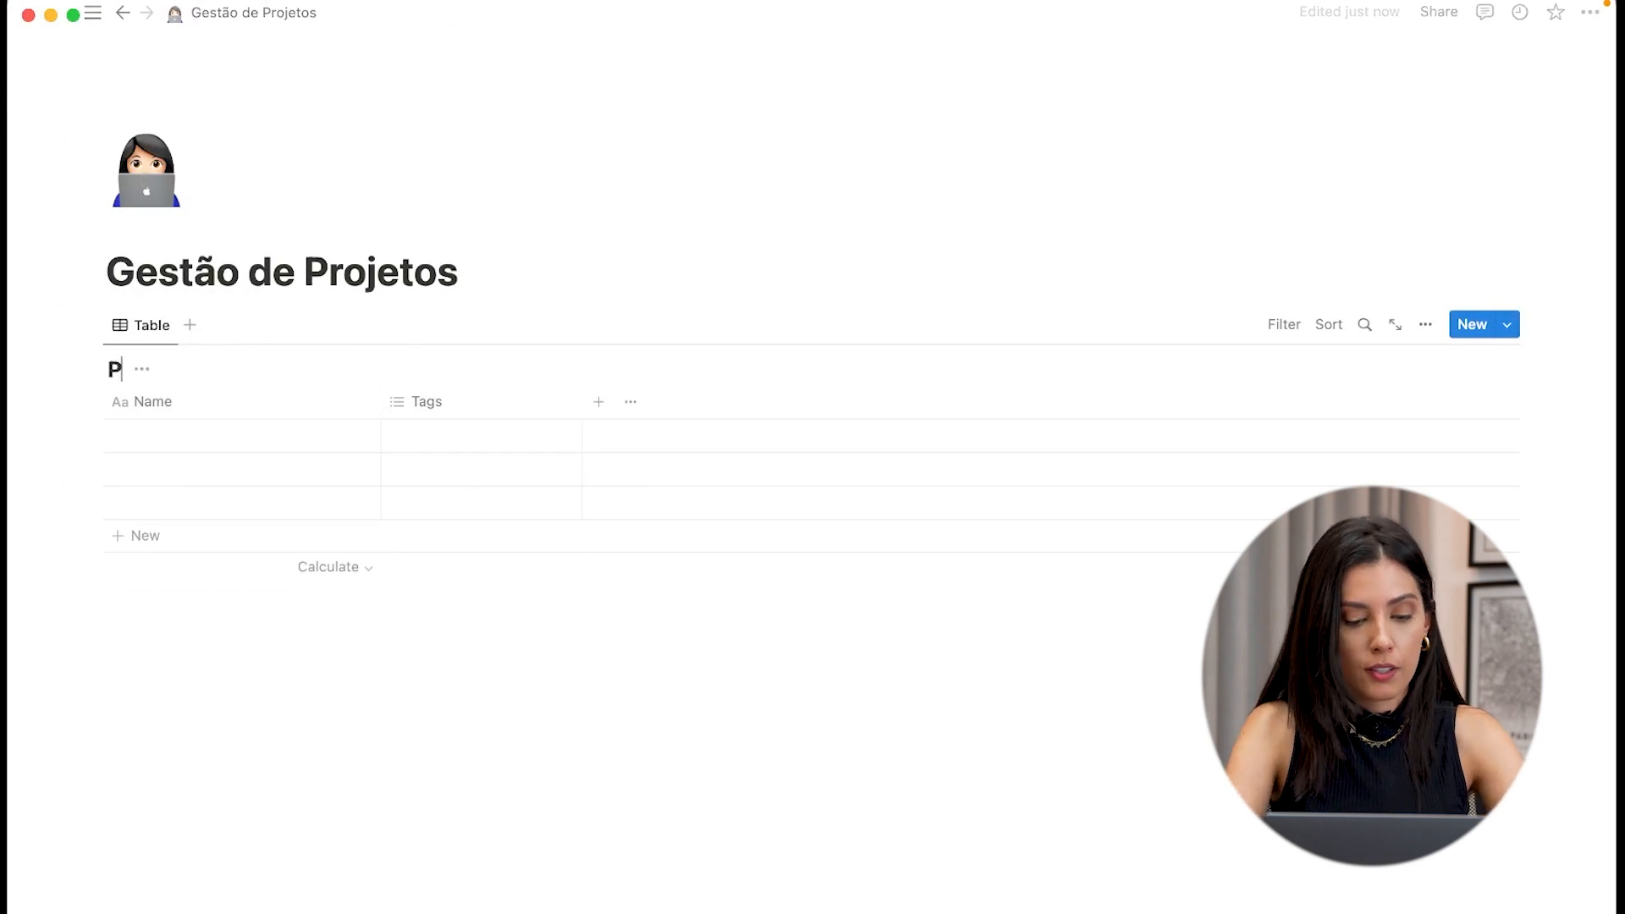
pyautogui.press('BackSpace')
pyautogui.write('Projetos')
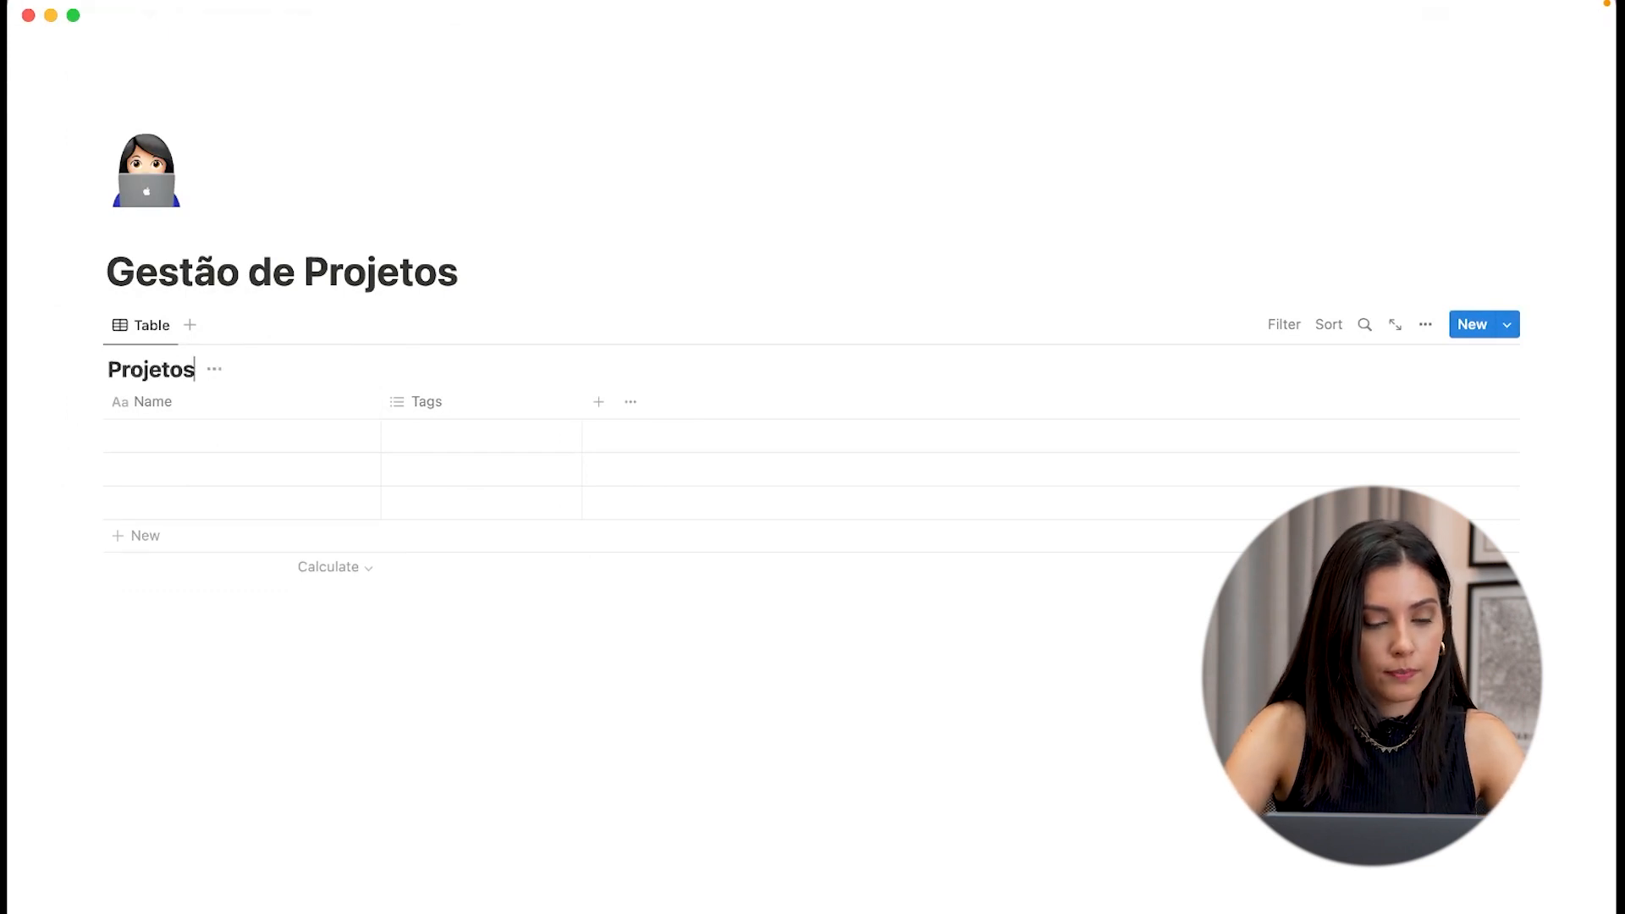
pyautogui.press('Return')
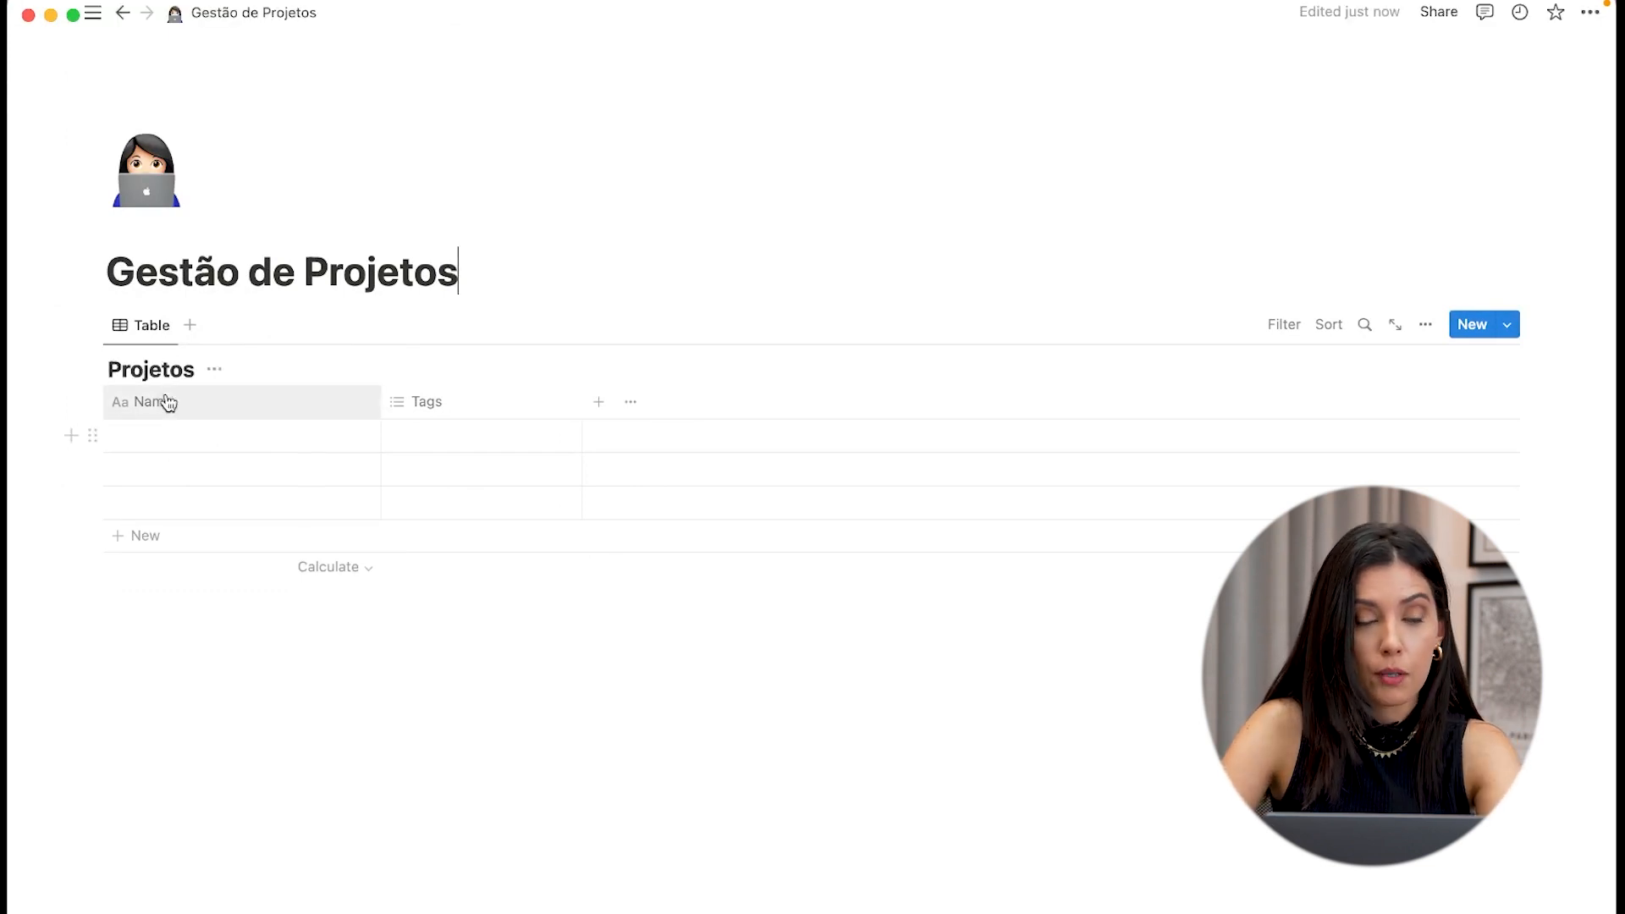
pyautogui.click(213, 372)
pyautogui.click(188, 472)
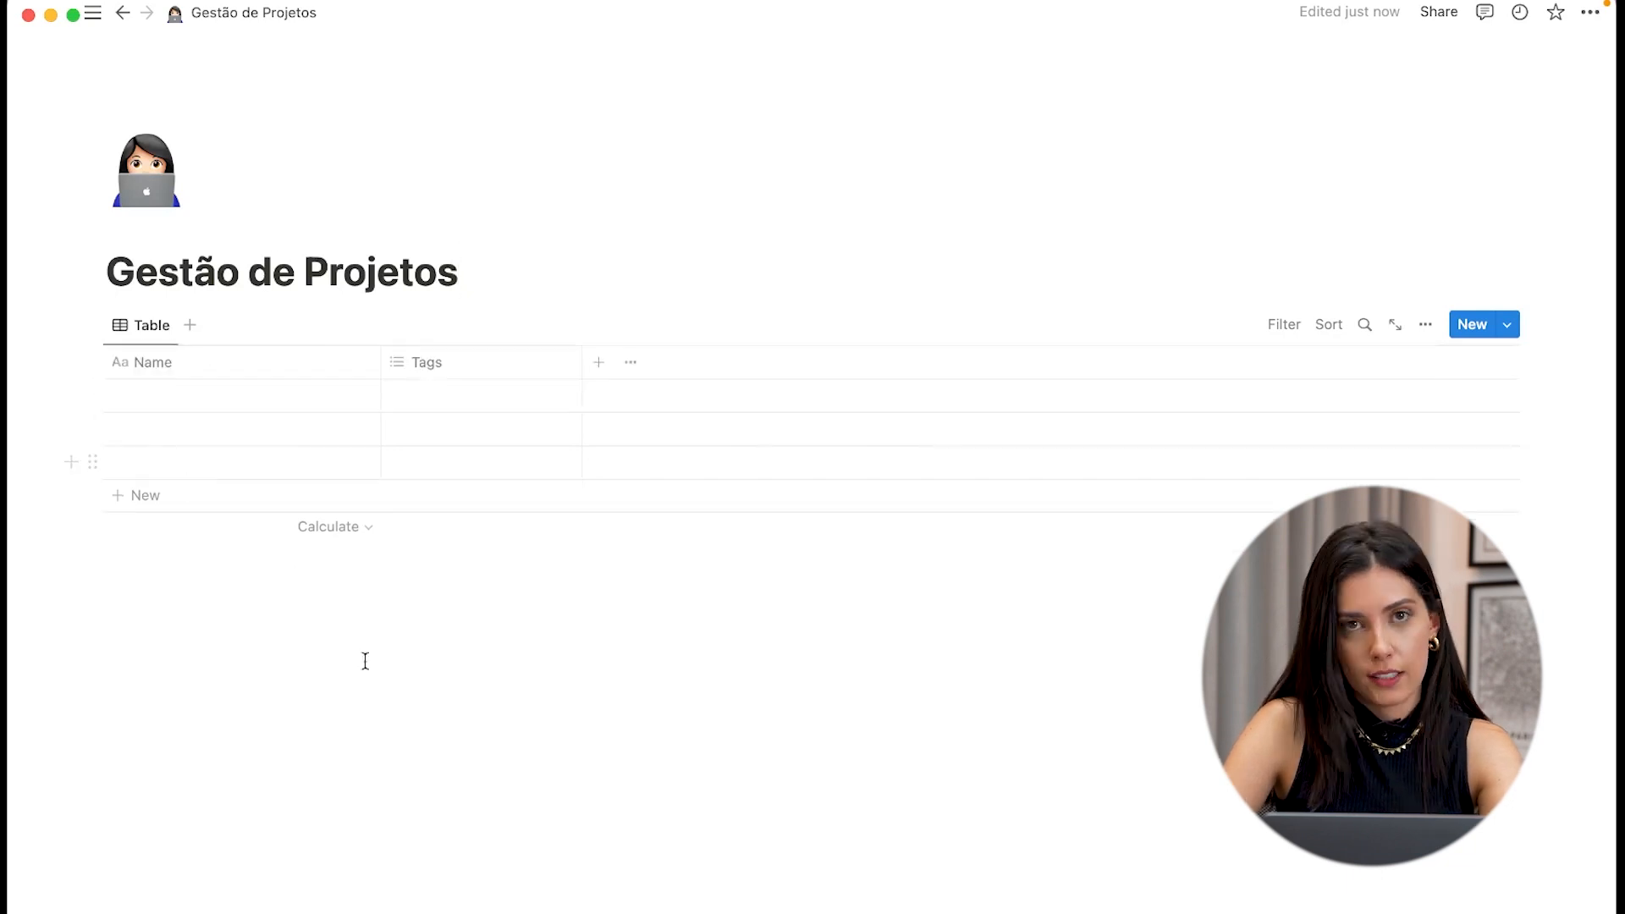
pyautogui.click(546, 692)
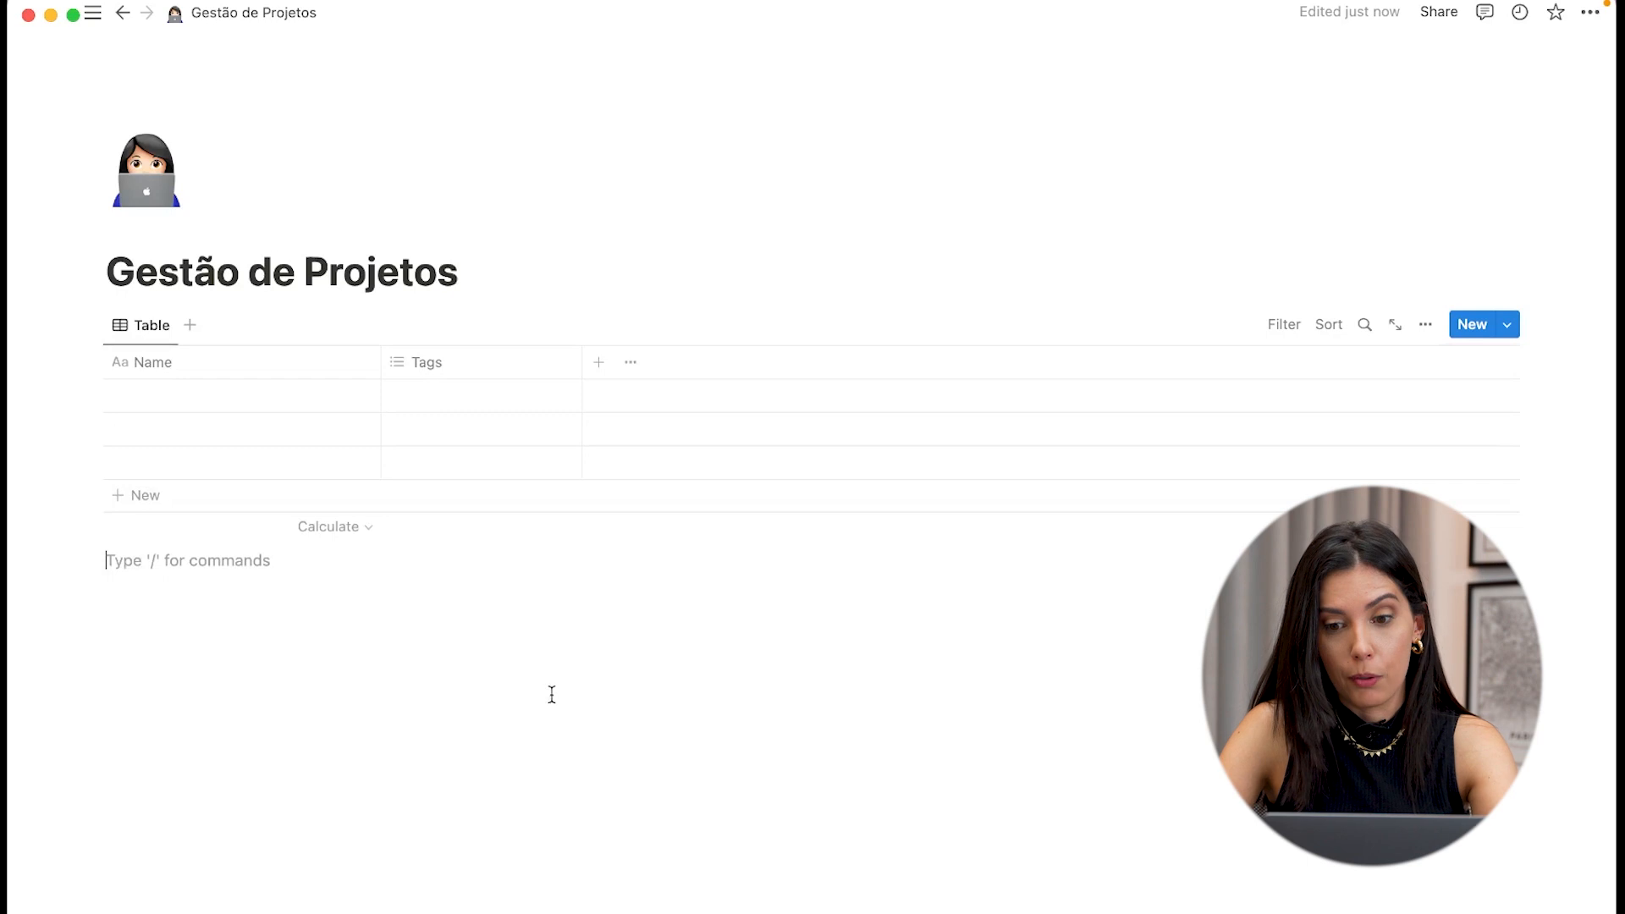
# Step: Rename the table's Name column to "Nome do Projeto"
pyautogui.click(176, 364)
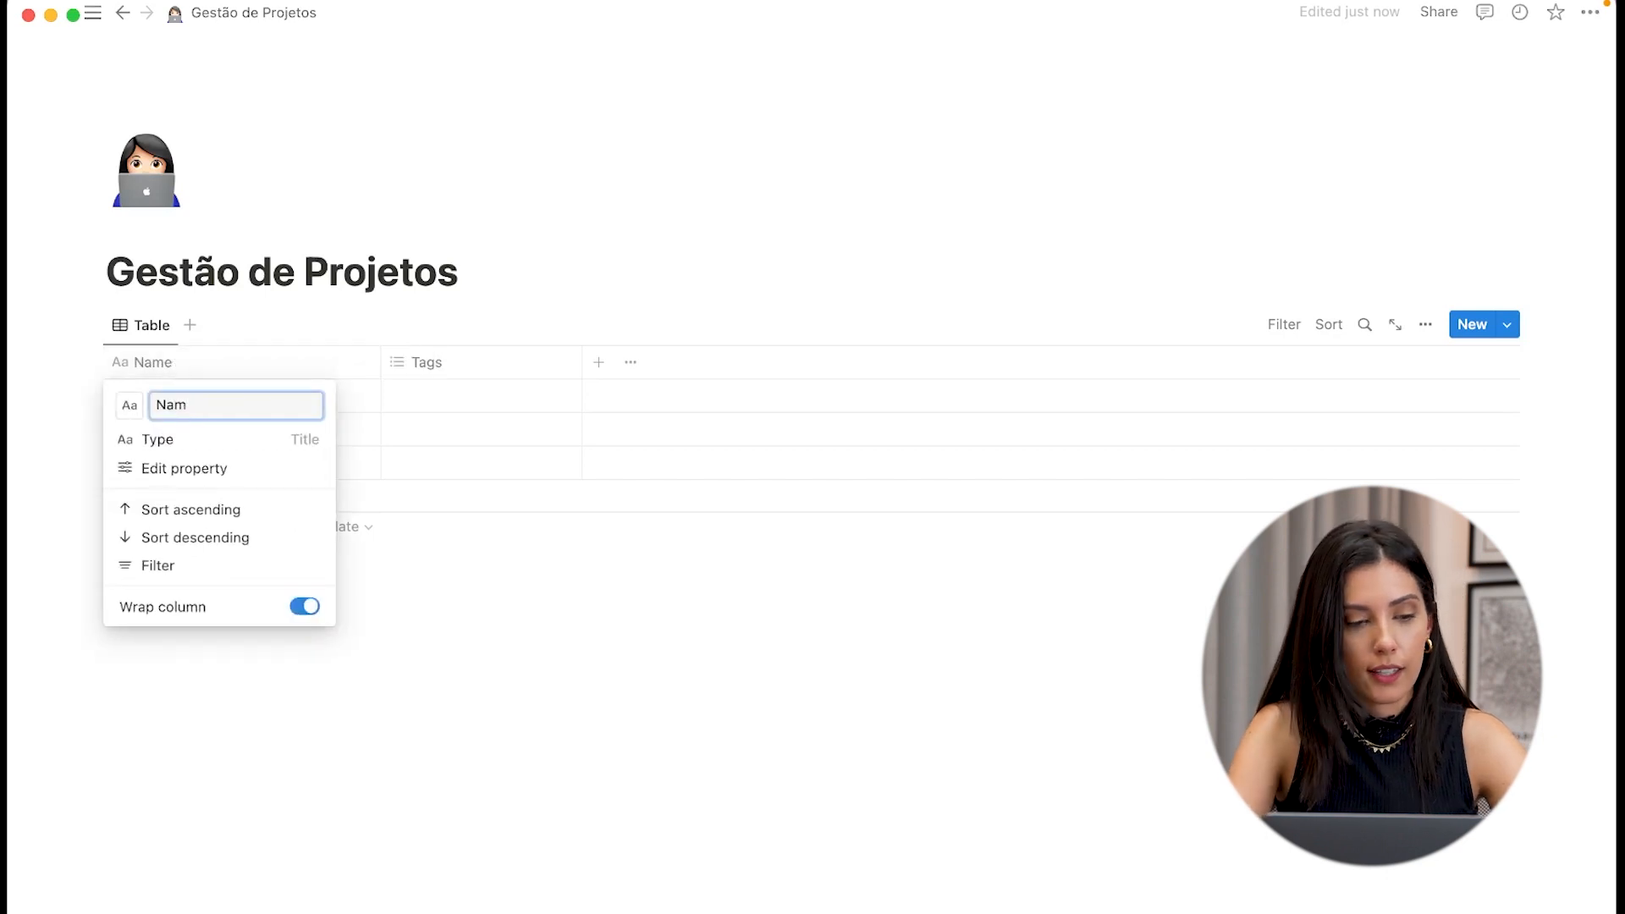
pyautogui.press('BackSpace')
pyautogui.write('Nome do Projeto')
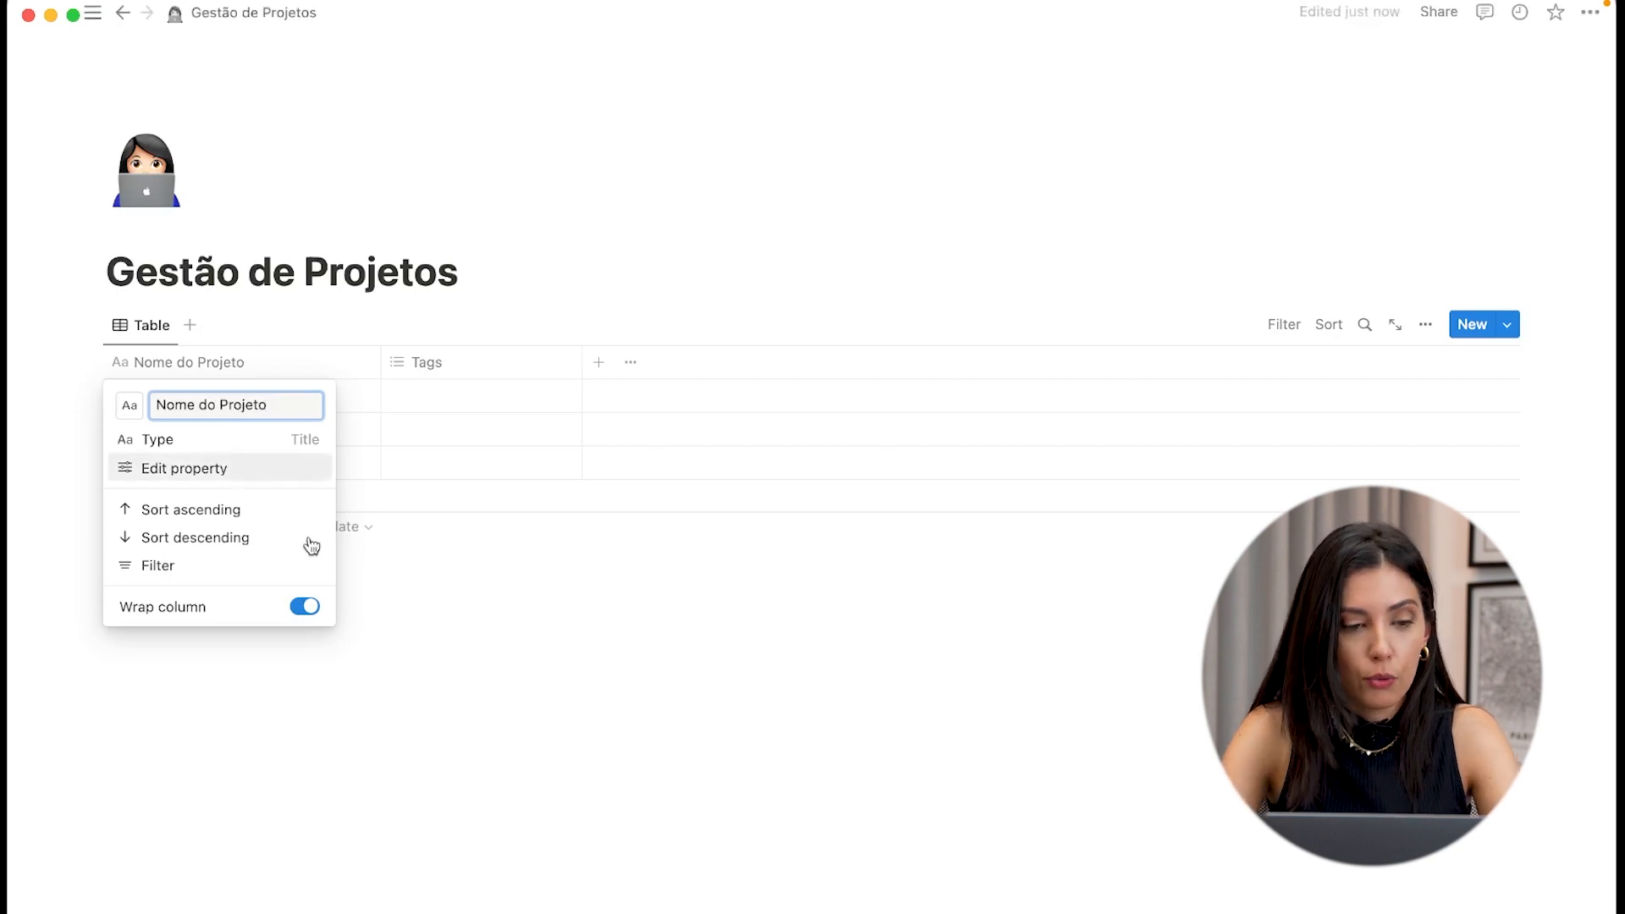
pyautogui.click(468, 668)
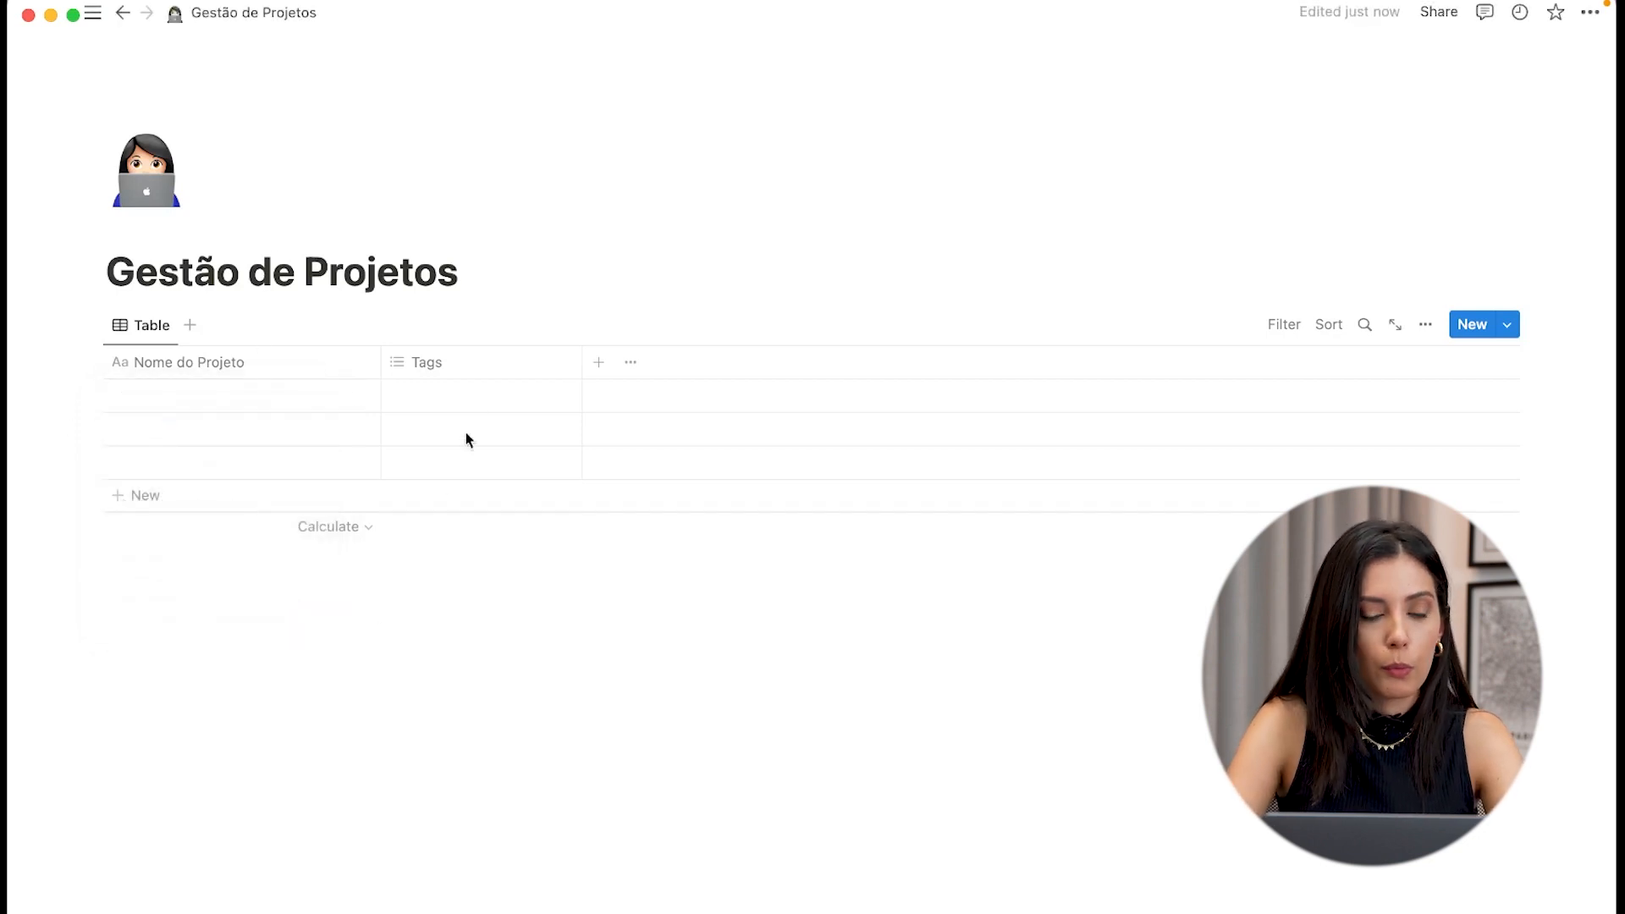
# Step: Add a Status property to the table and rename its "Not started" option to "Ideia"
pyautogui.click(597, 363)
pyautogui.scroll(-3, 1338, 555)
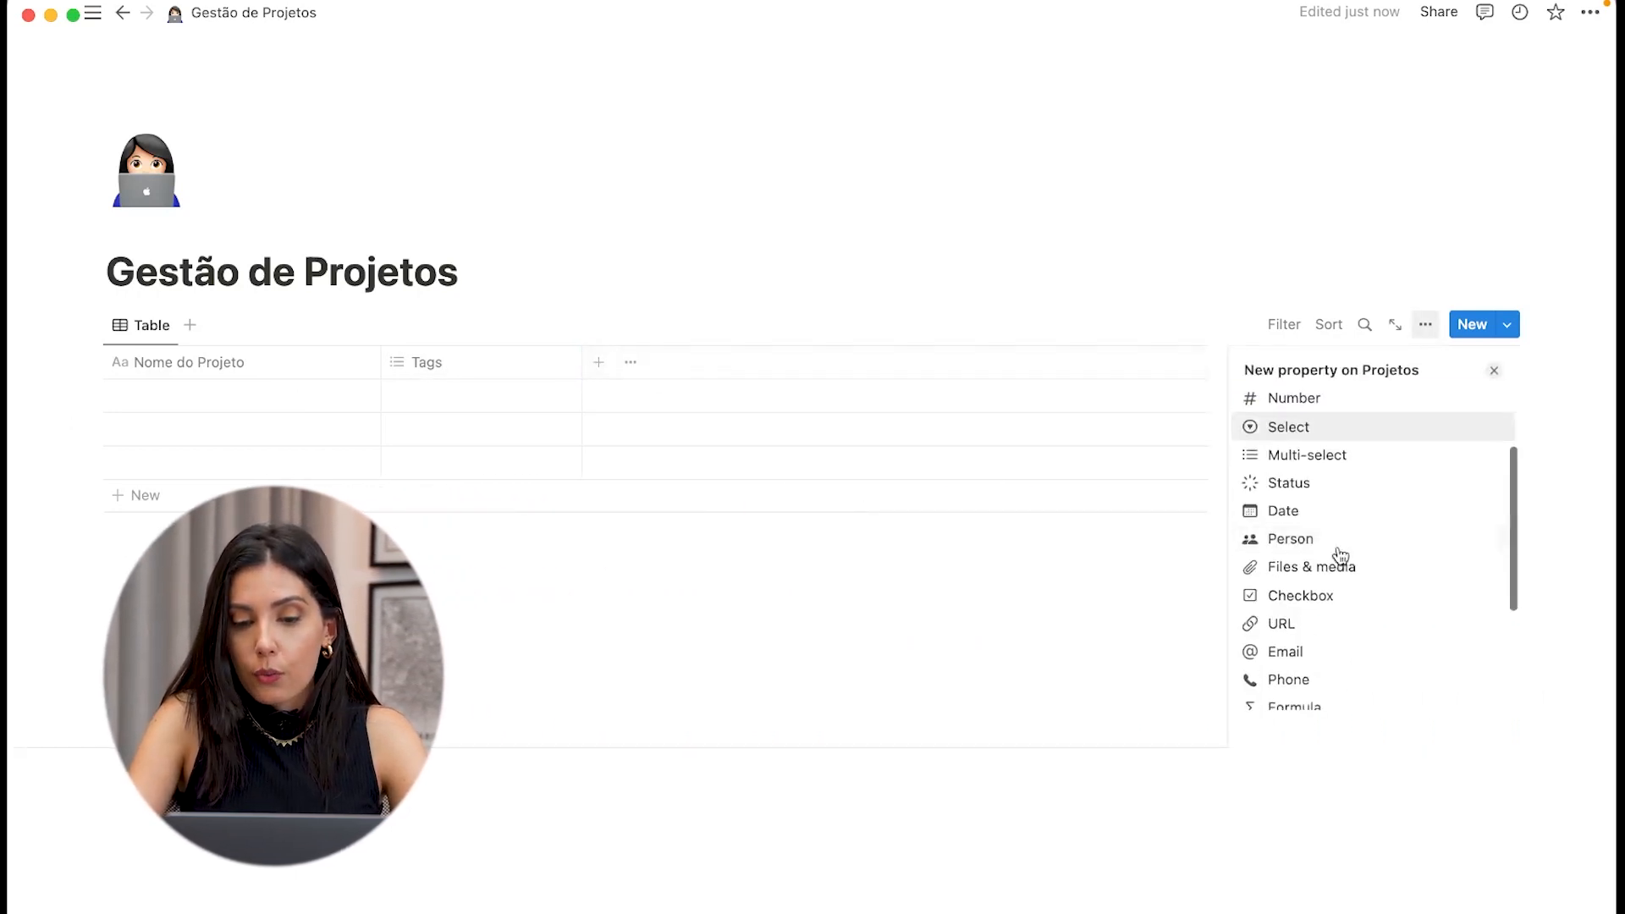
pyautogui.click(1276, 484)
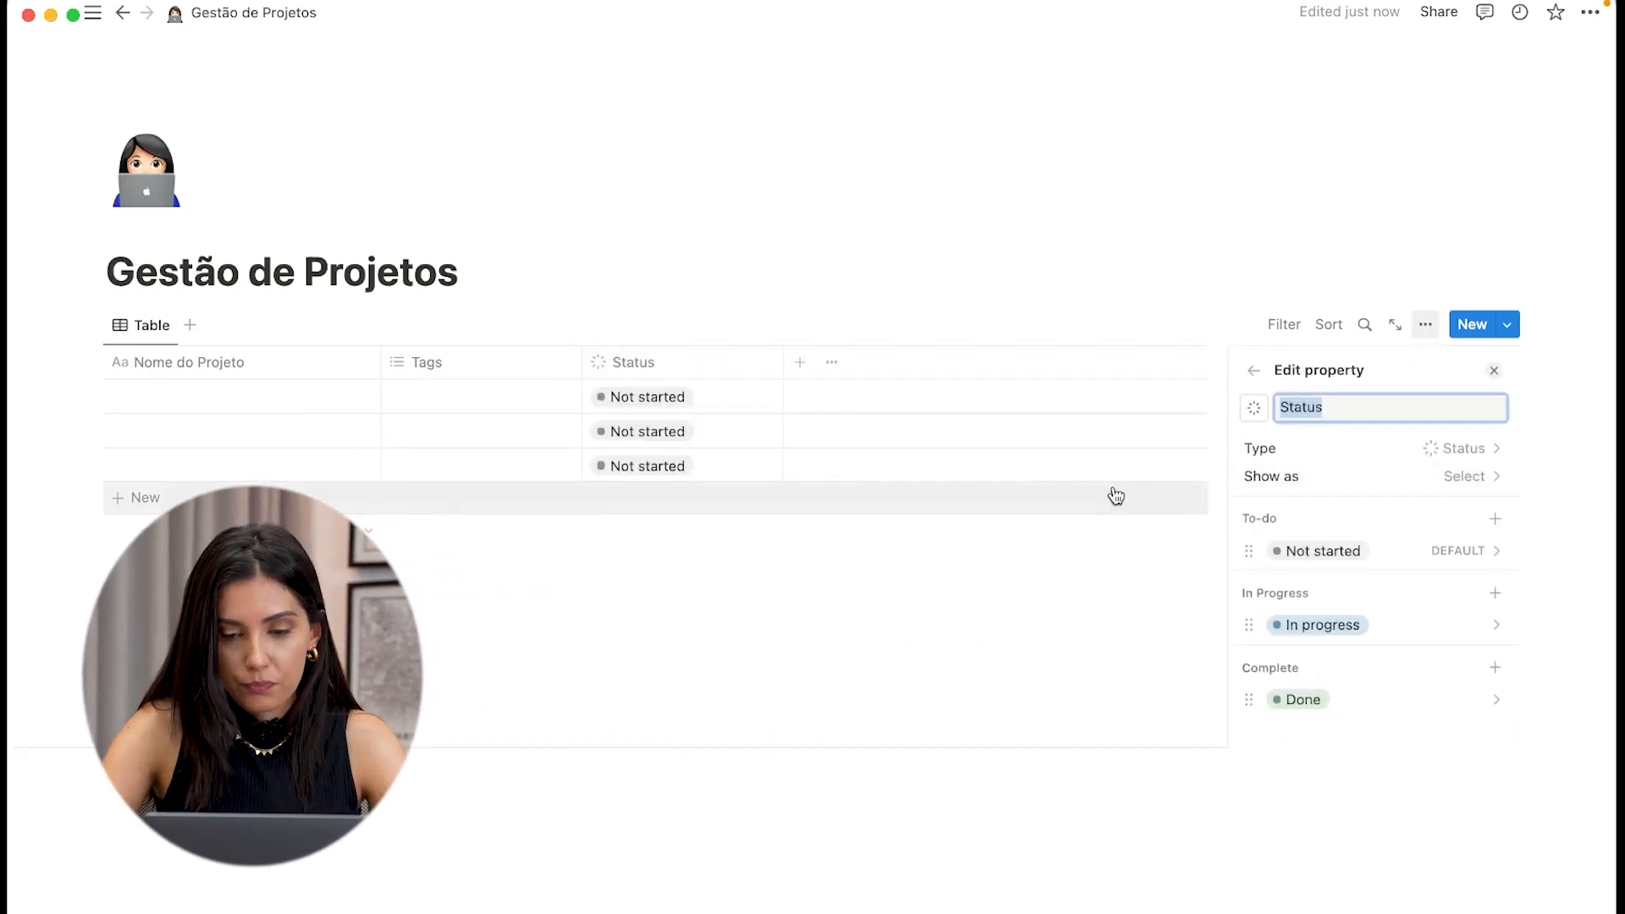
pyautogui.click(1332, 550)
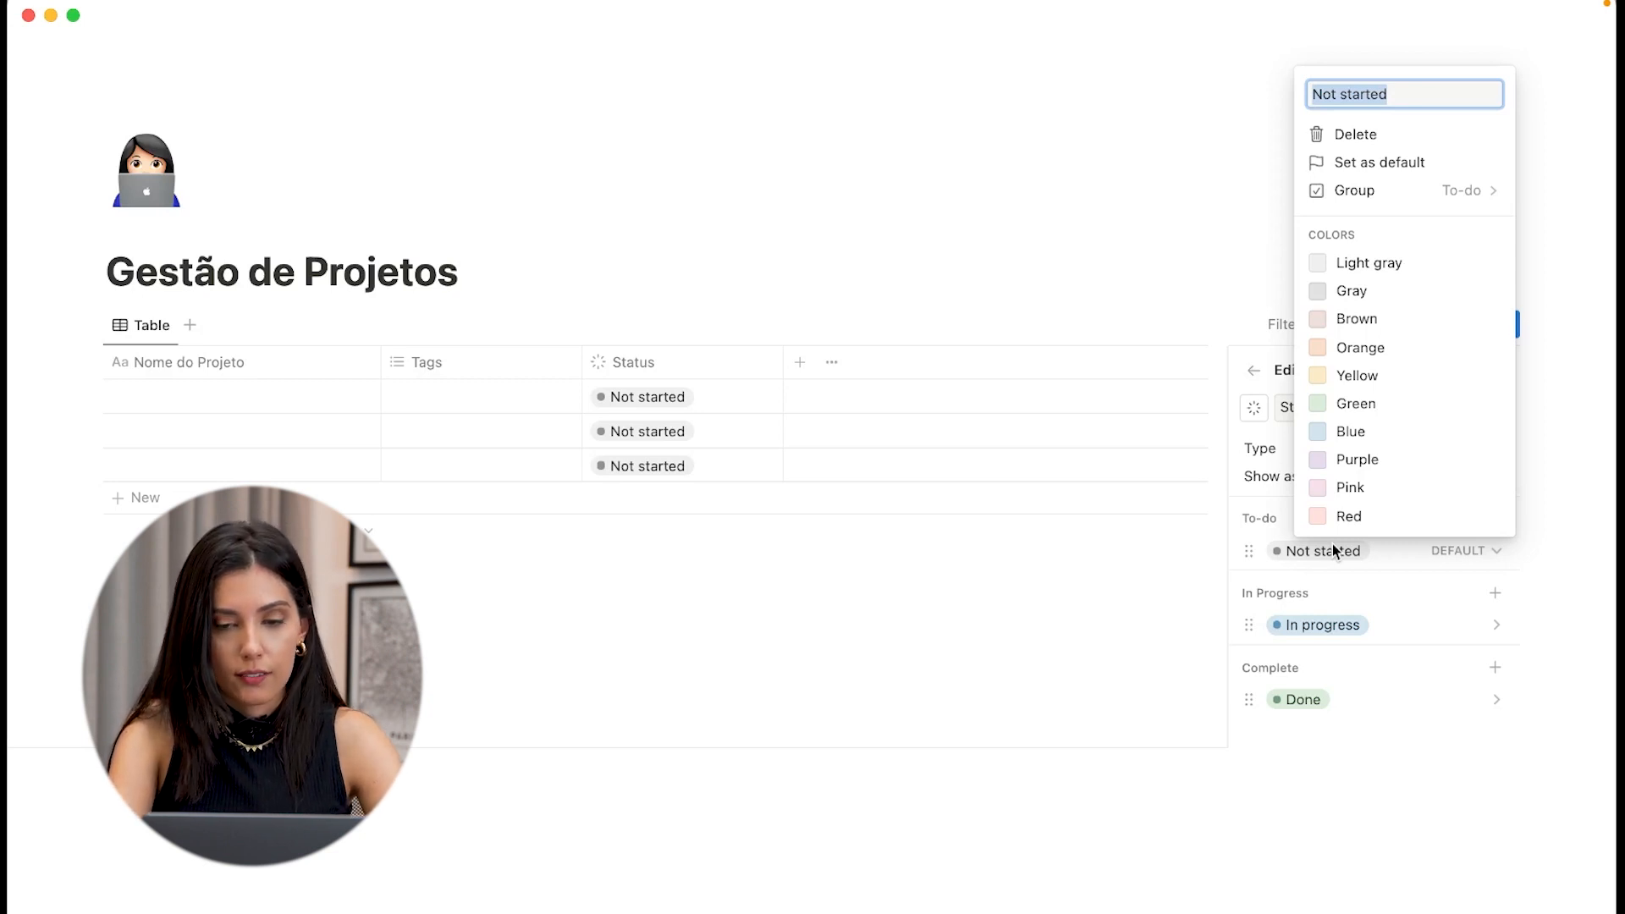
pyautogui.write('Ideia')
pyautogui.press('Return')
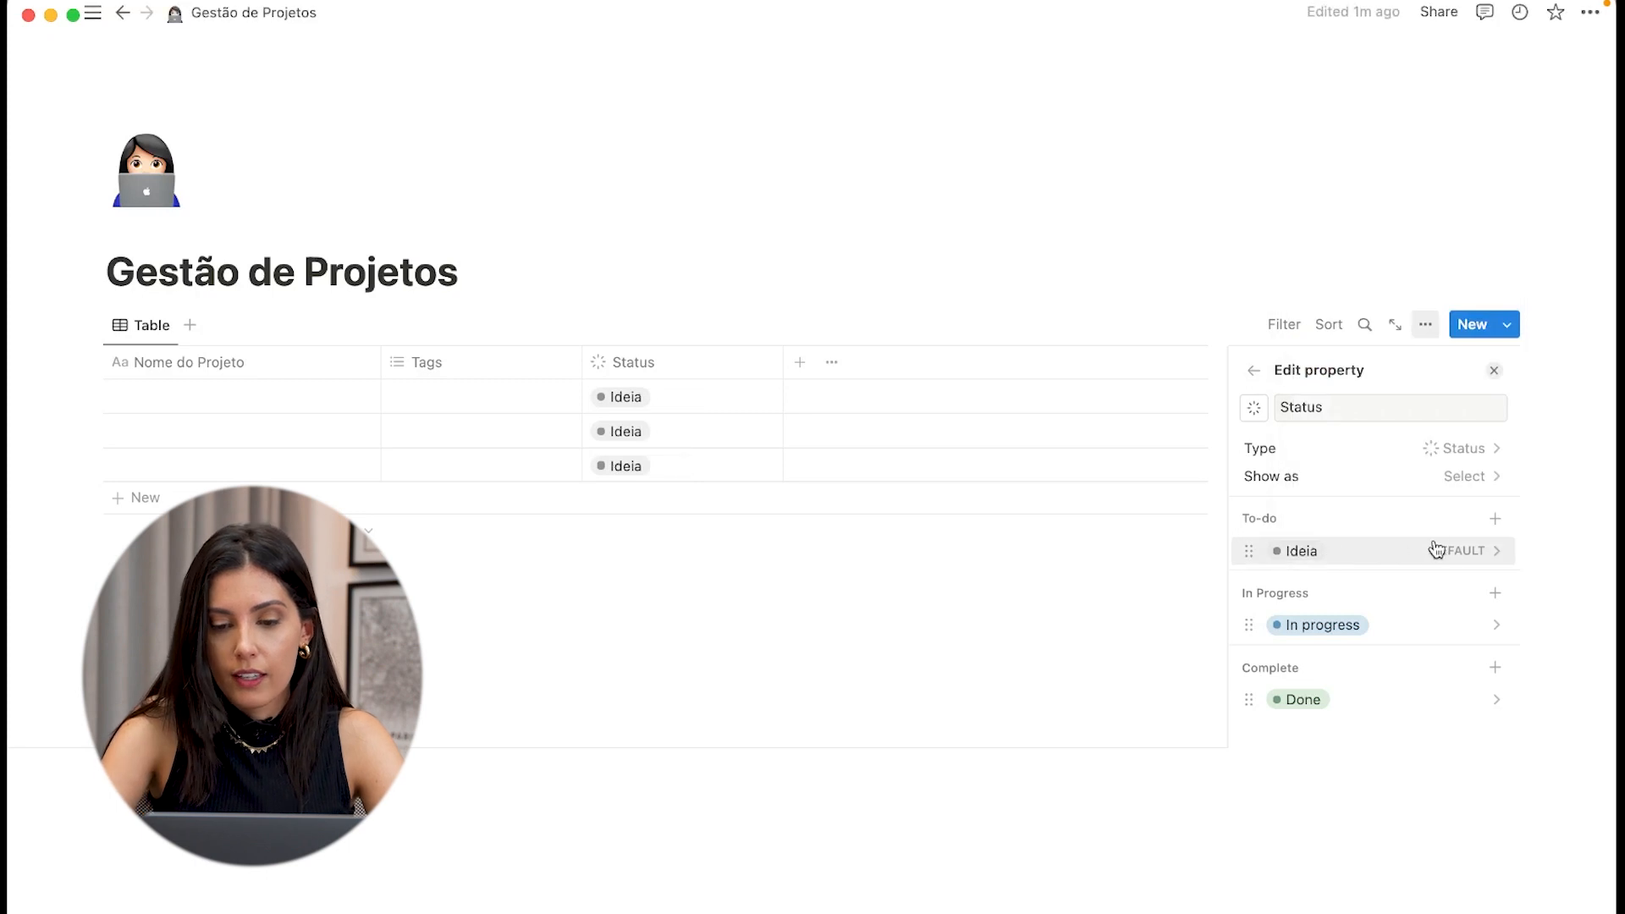
# Step: Add the options "Iniciar" and "Aguardando" to the To-do group of the Status property
pyautogui.click(1491, 518)
pyautogui.write('Inc')
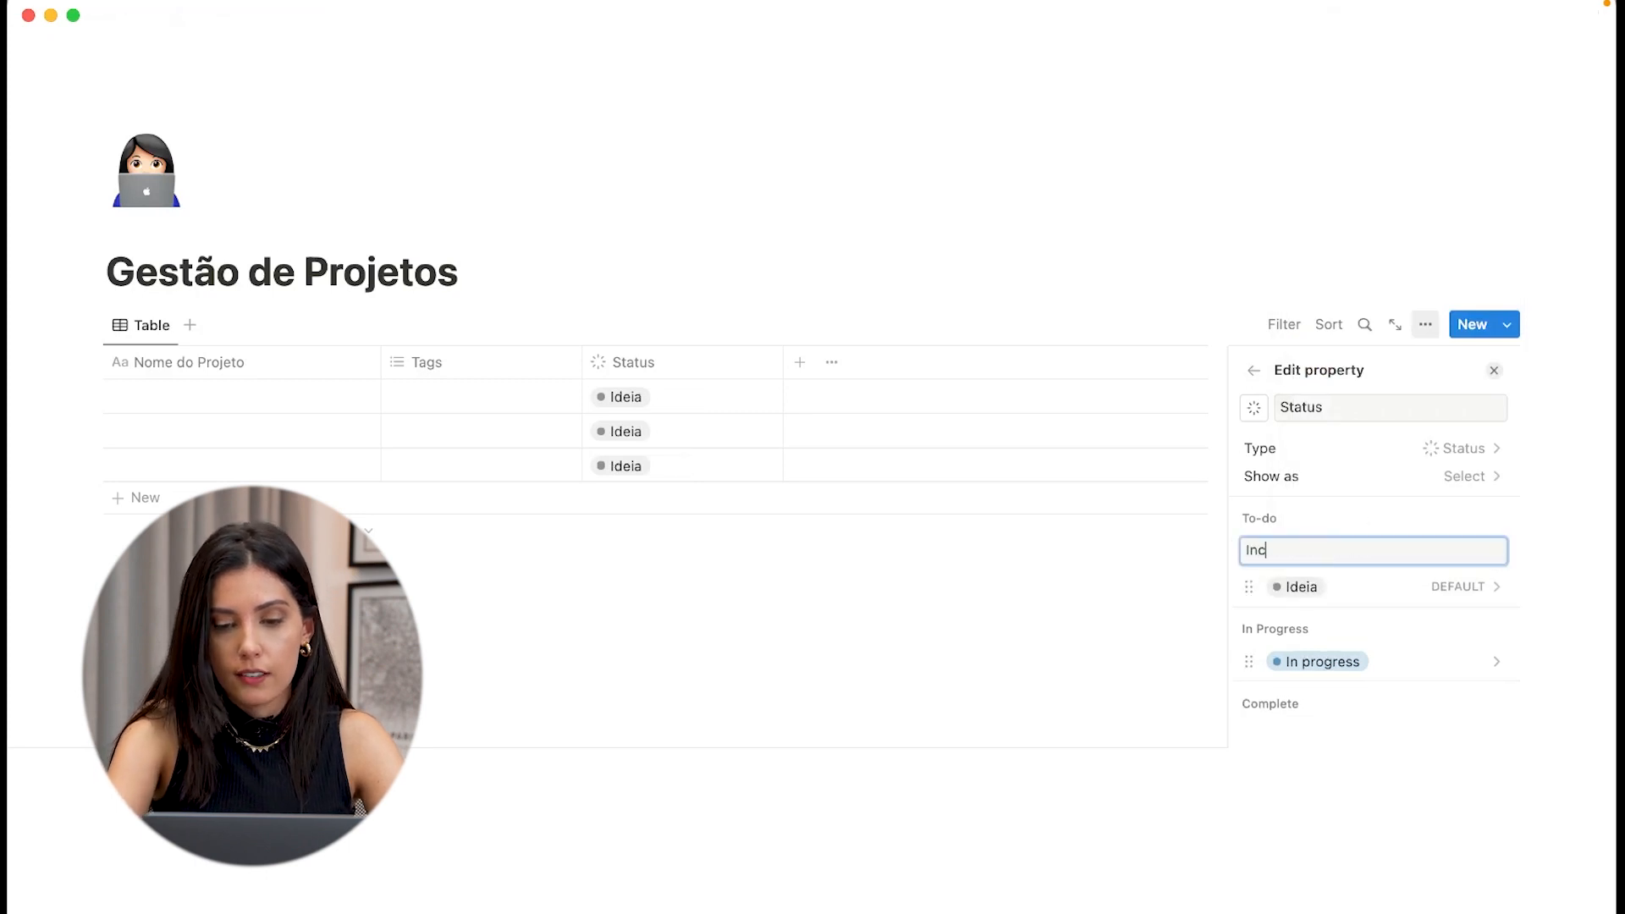
pyautogui.write('ciar')
pyautogui.press('Return')
pyautogui.write('Aguardando')
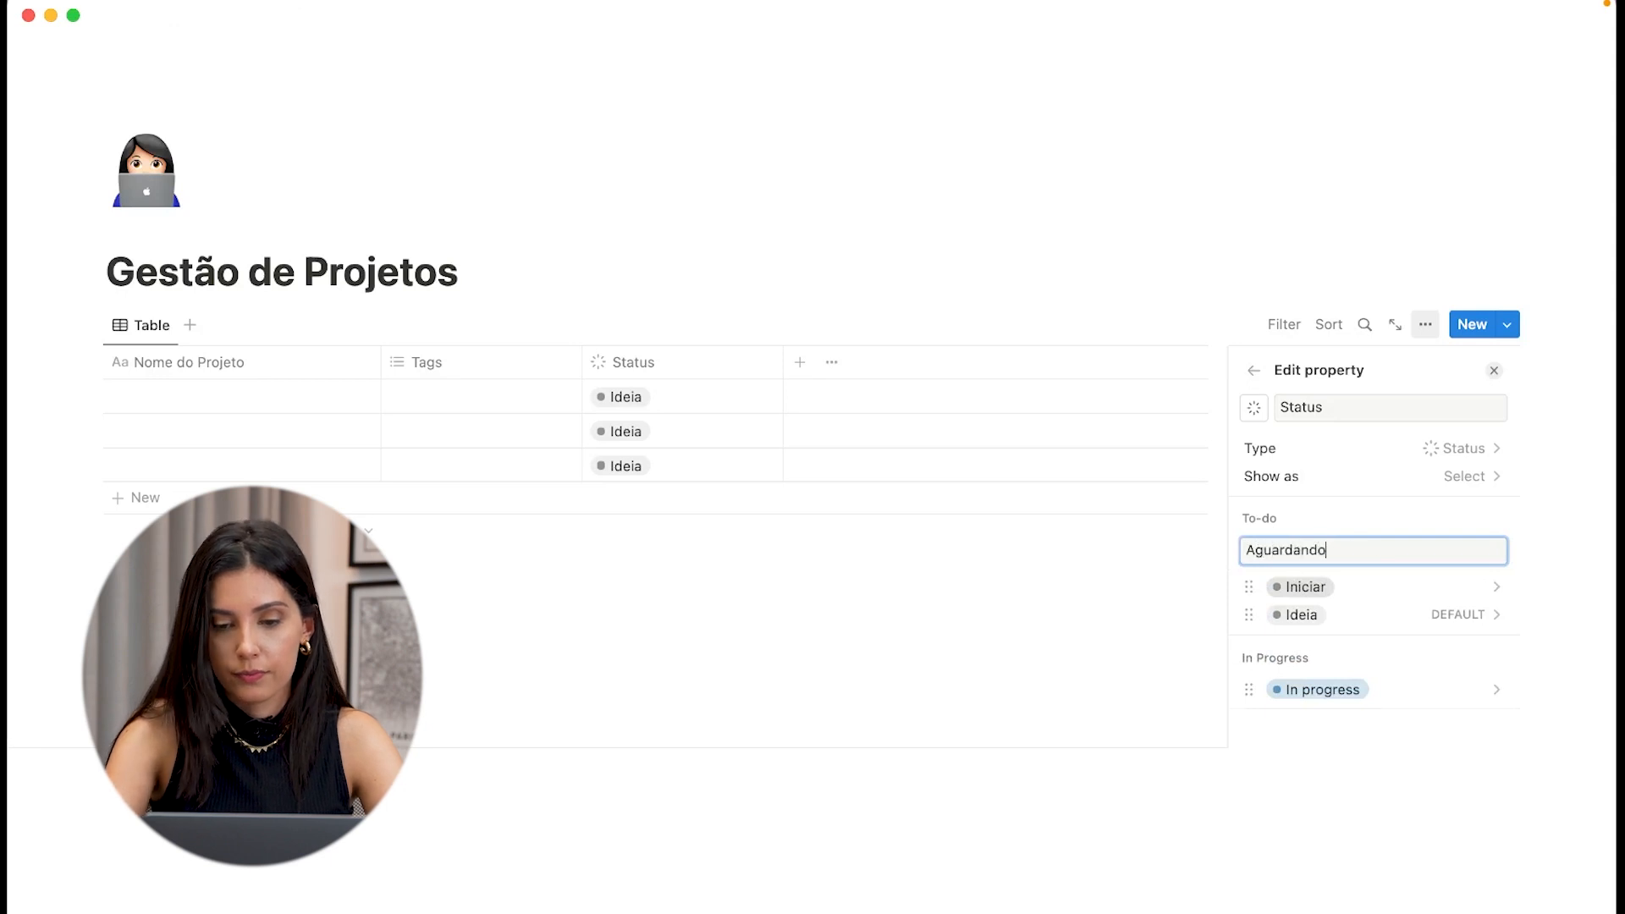
pyautogui.press('Return')
# Step: Color the Iniciar status option yellow and the Aguardando option orange
pyautogui.click(1335, 622)
pyautogui.click(1346, 579)
pyautogui.click(1354, 439)
pyautogui.click(1326, 551)
pyautogui.click(1359, 347)
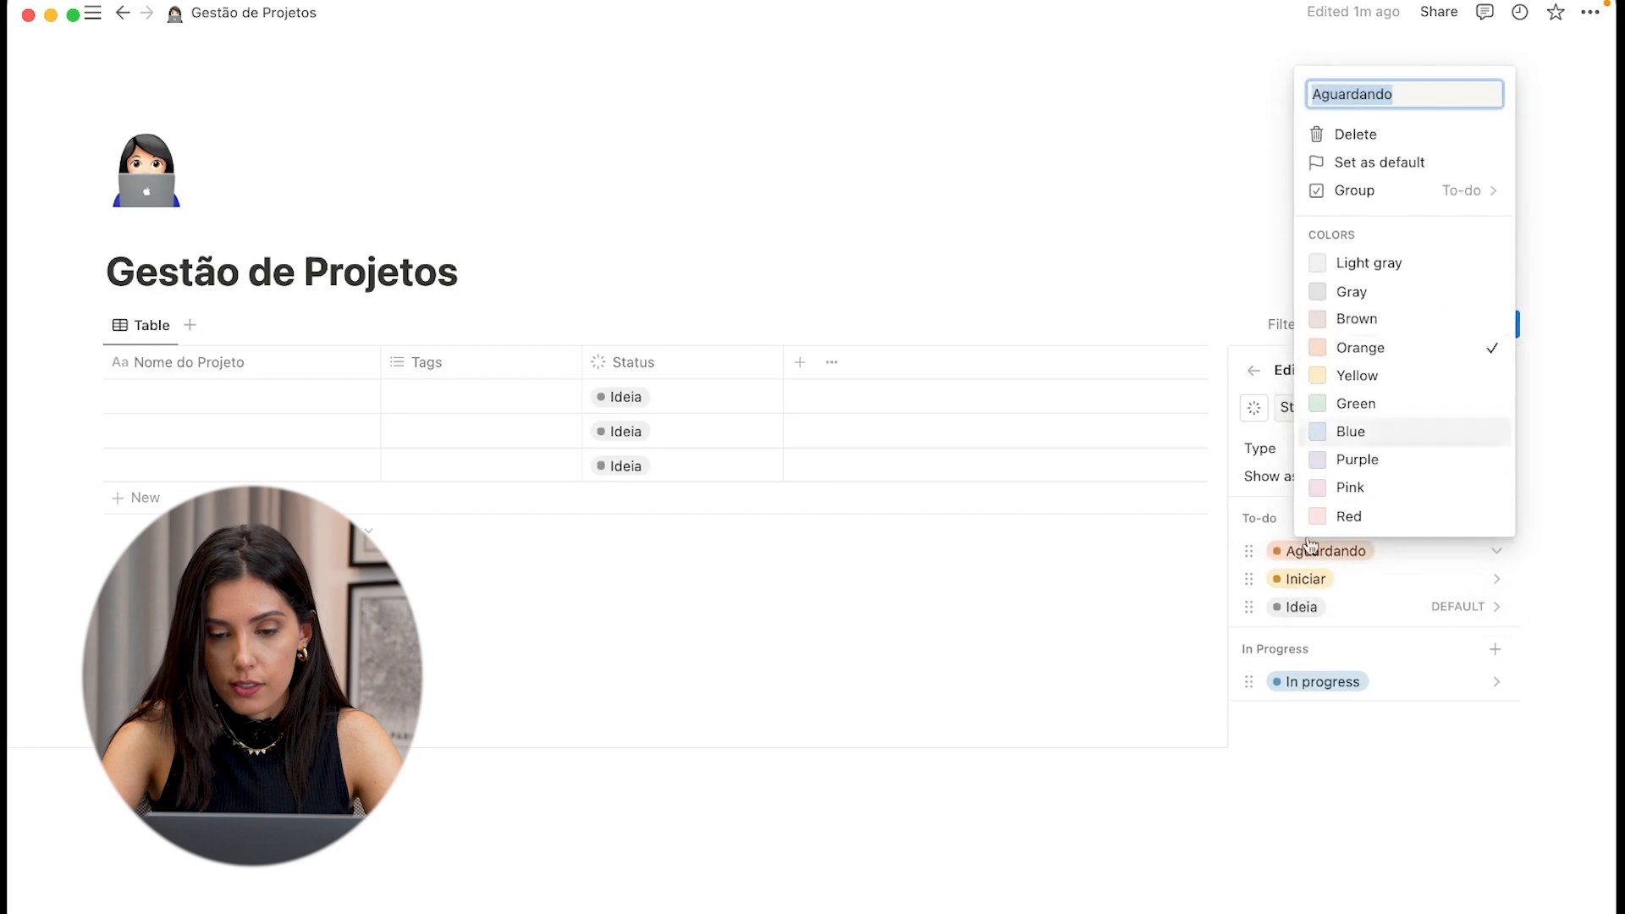
# Step: Make Iniciar the default status for the database and add an empty row to the table
pyautogui.click(1308, 579)
pyautogui.click(1308, 579)
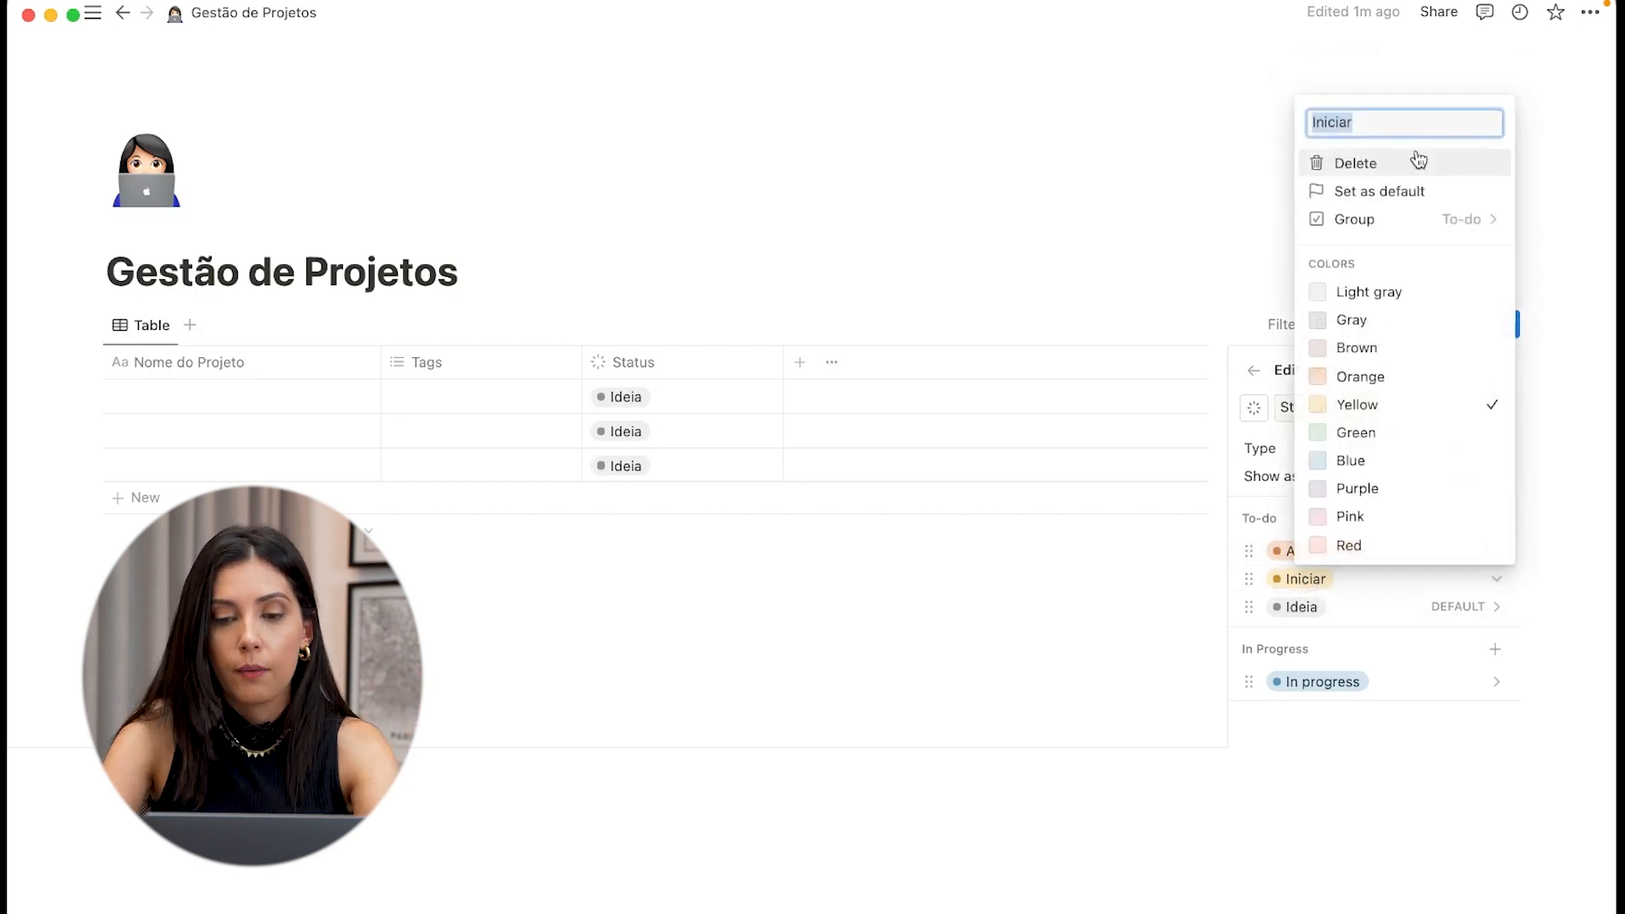
pyautogui.click(1407, 193)
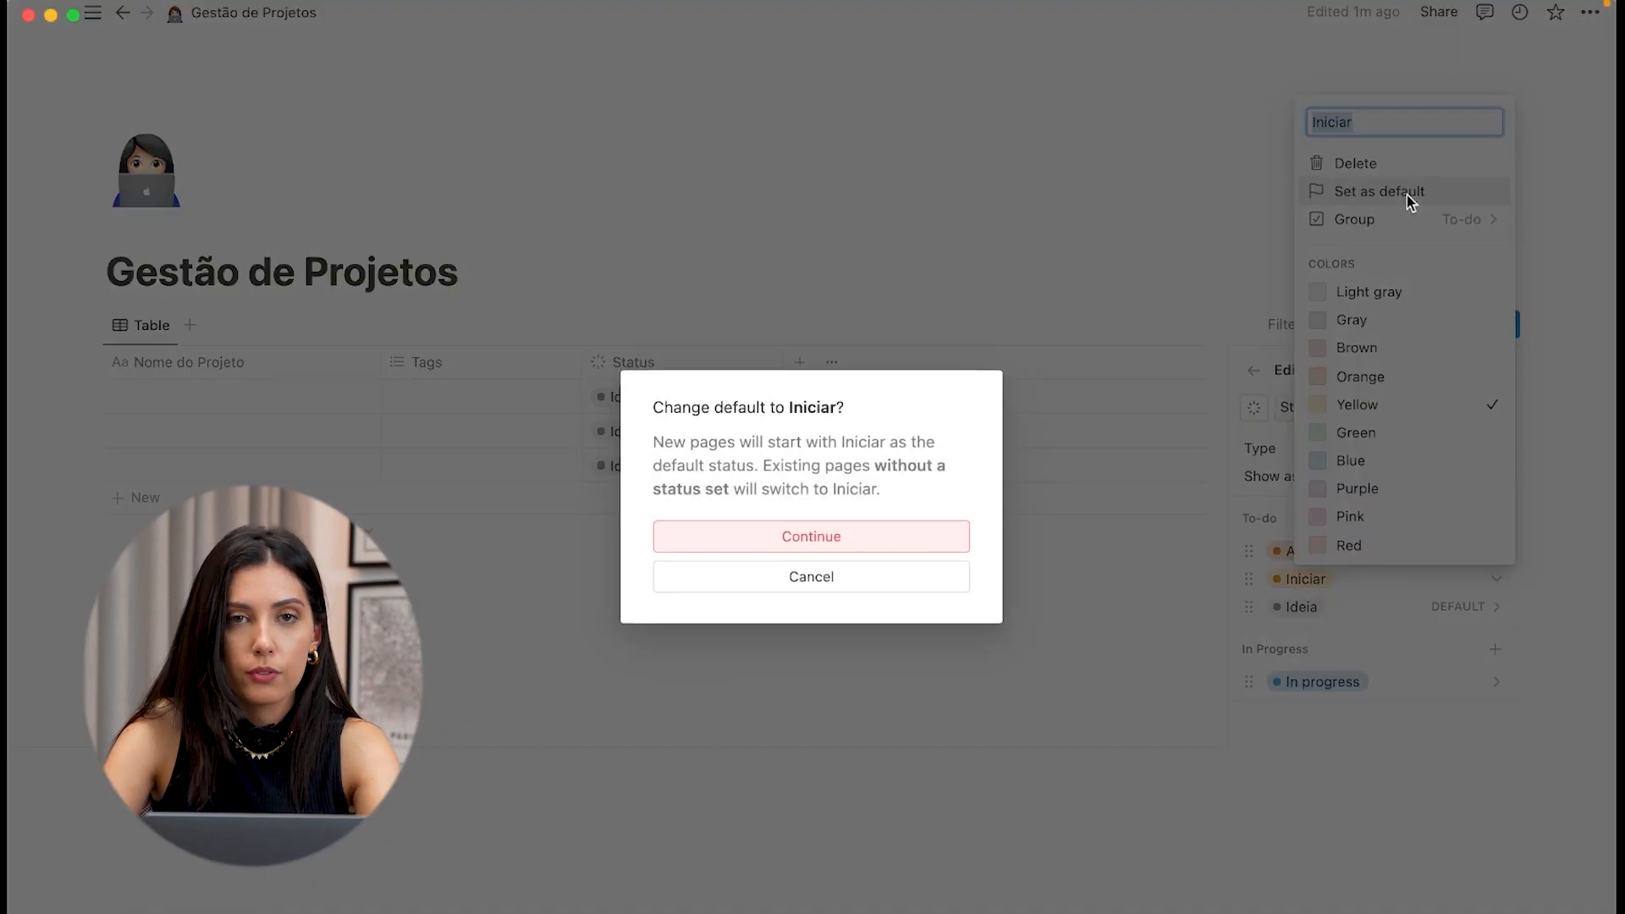
pyautogui.click(875, 538)
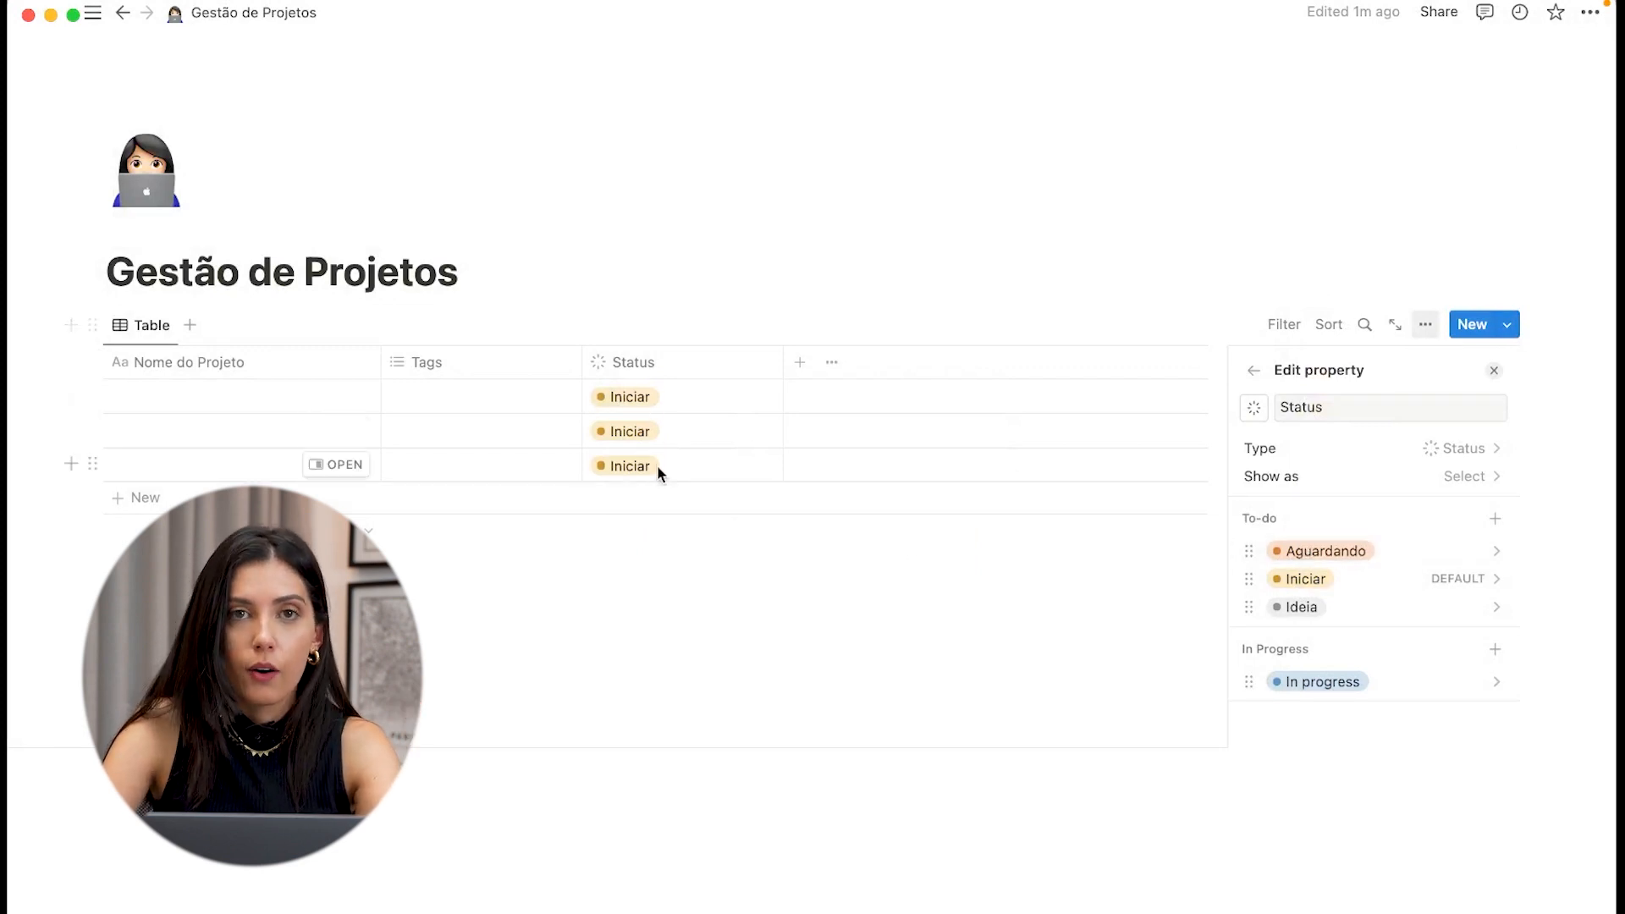
pyautogui.click(627, 501)
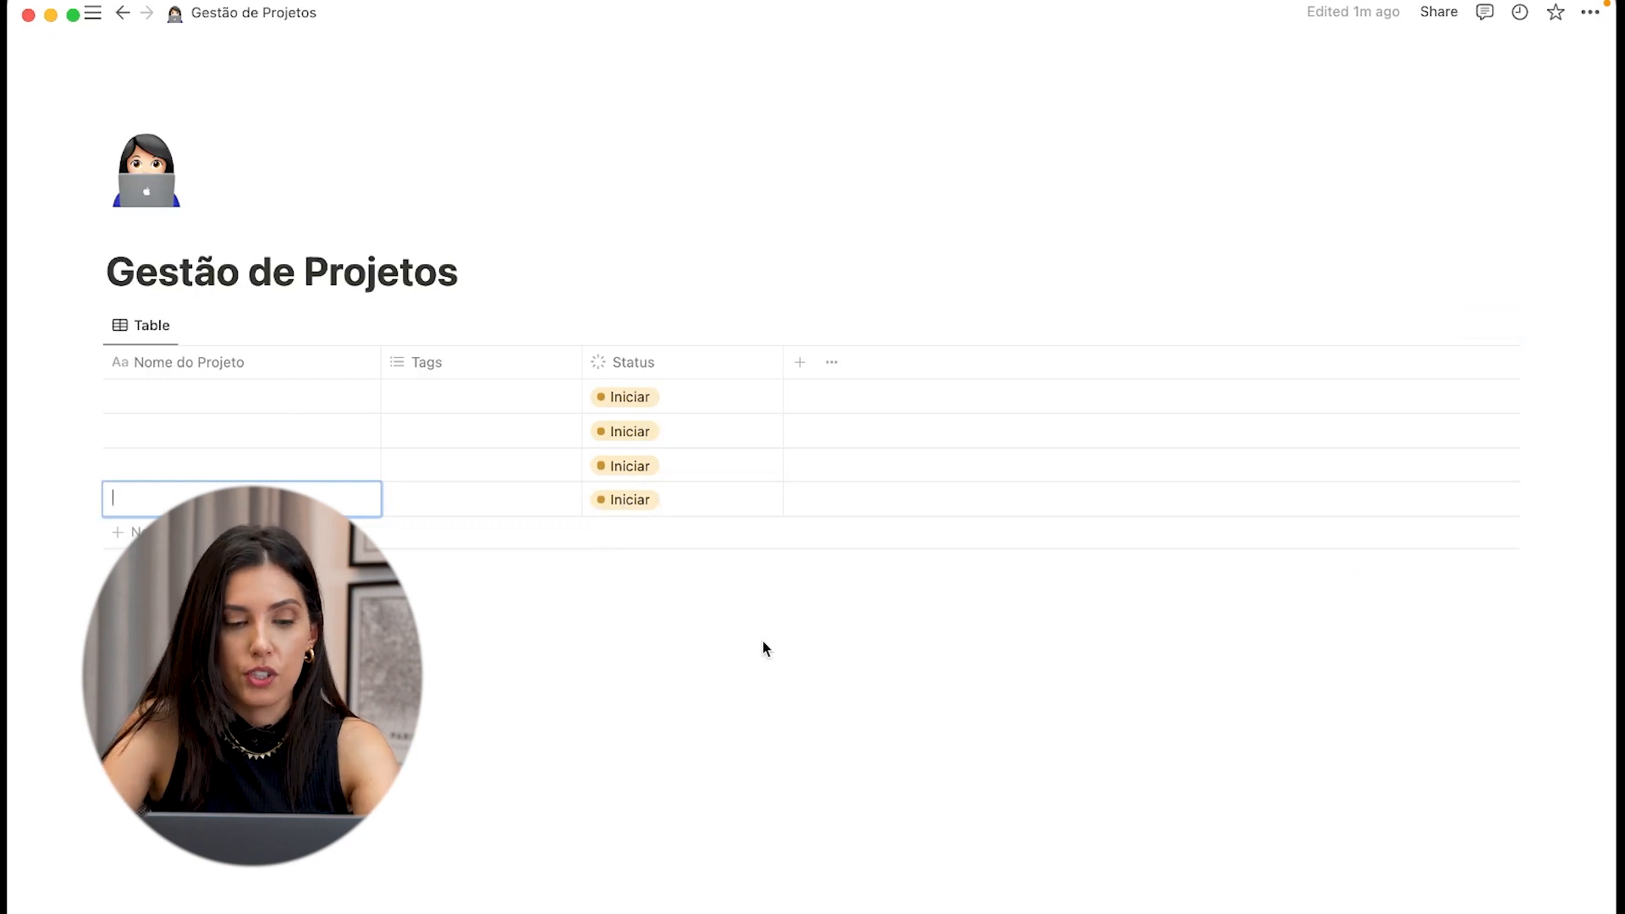
pyautogui.press('Escape')
# Step: Move the Status column between Nome do Projeto and Tags, and narrow it to fit its labels
pyautogui.moveTo(674, 375); pyautogui.dragTo(470, 370)
pyautogui.moveTo(580, 359); pyautogui.dragTo(490, 359)
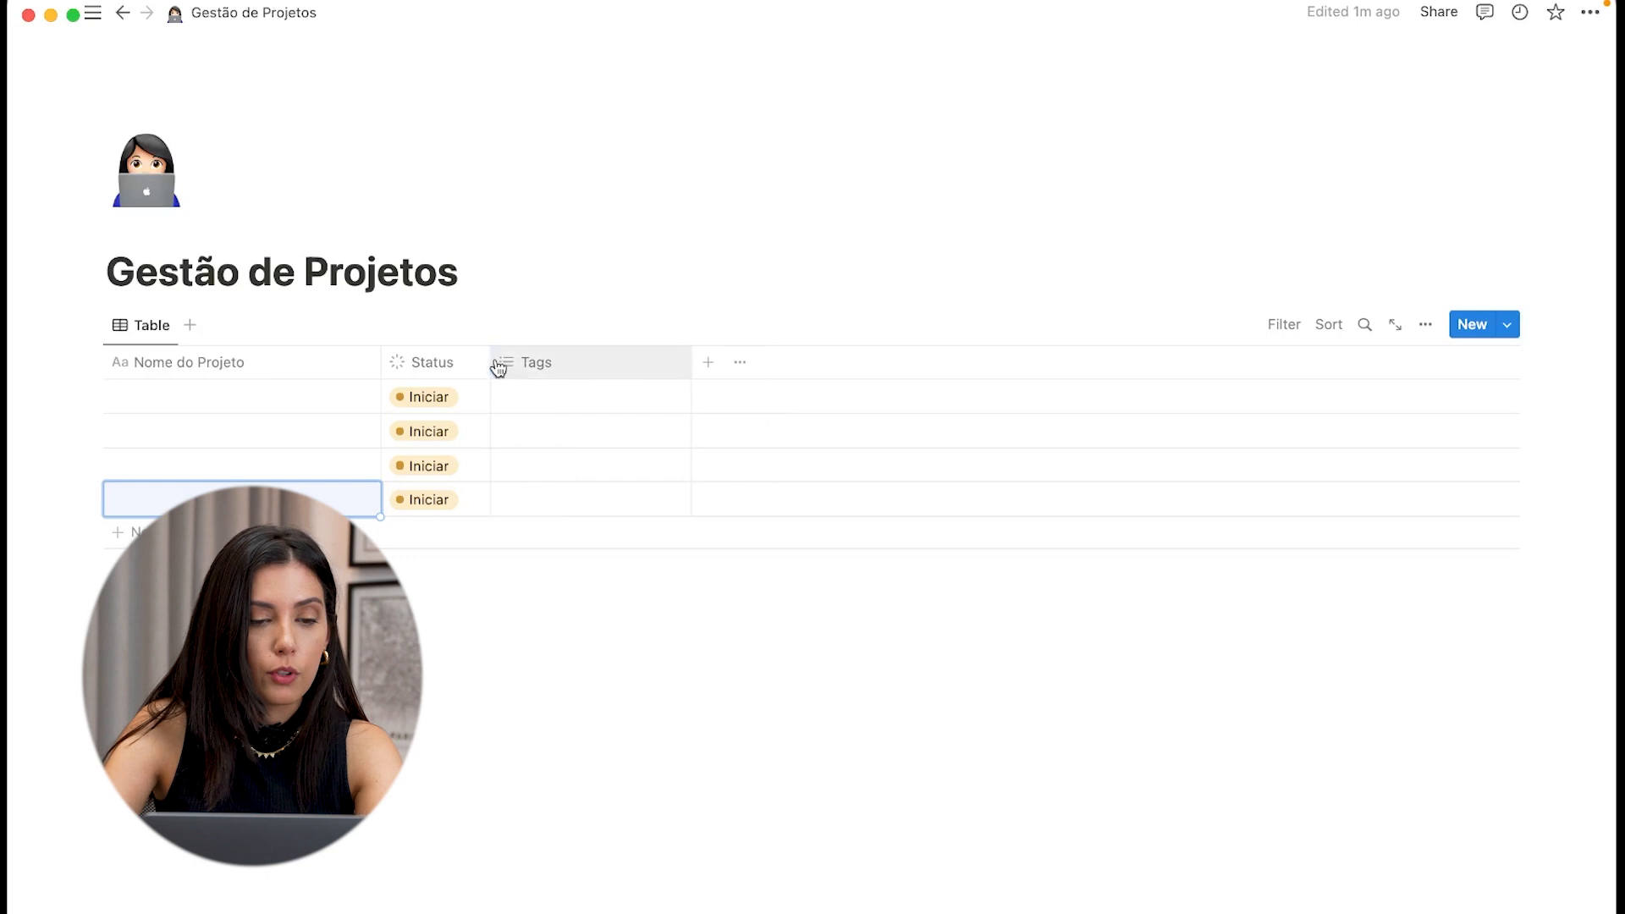
# Step: Add a Person property named "Responsáveis" to the Projetos table
pyautogui.click(706, 364)
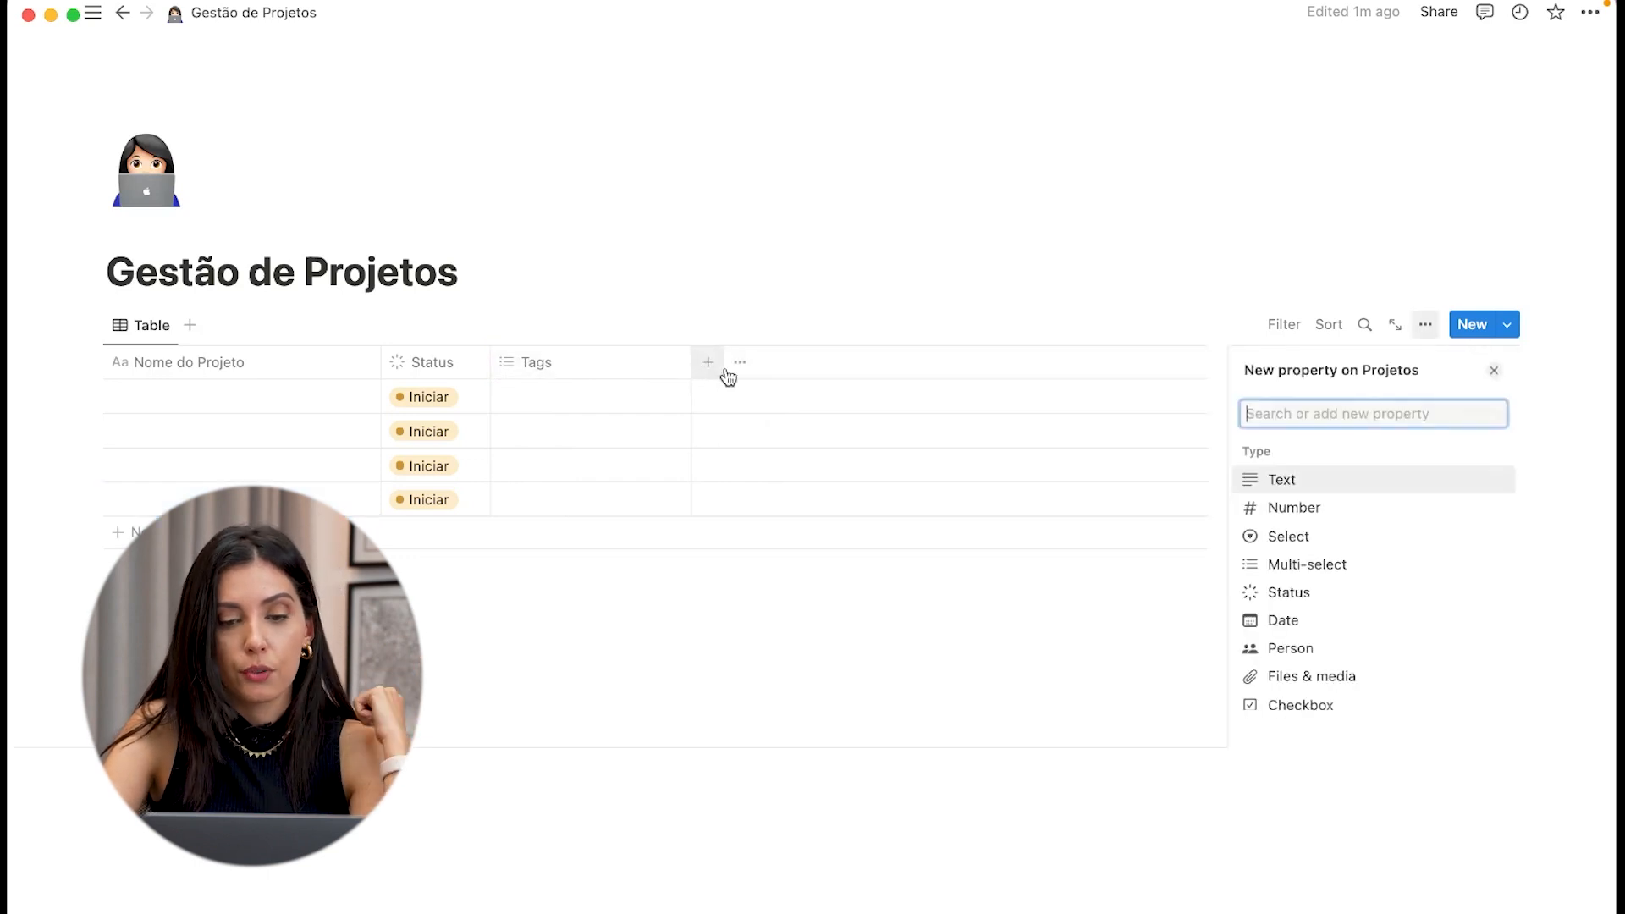
pyautogui.click(1304, 648)
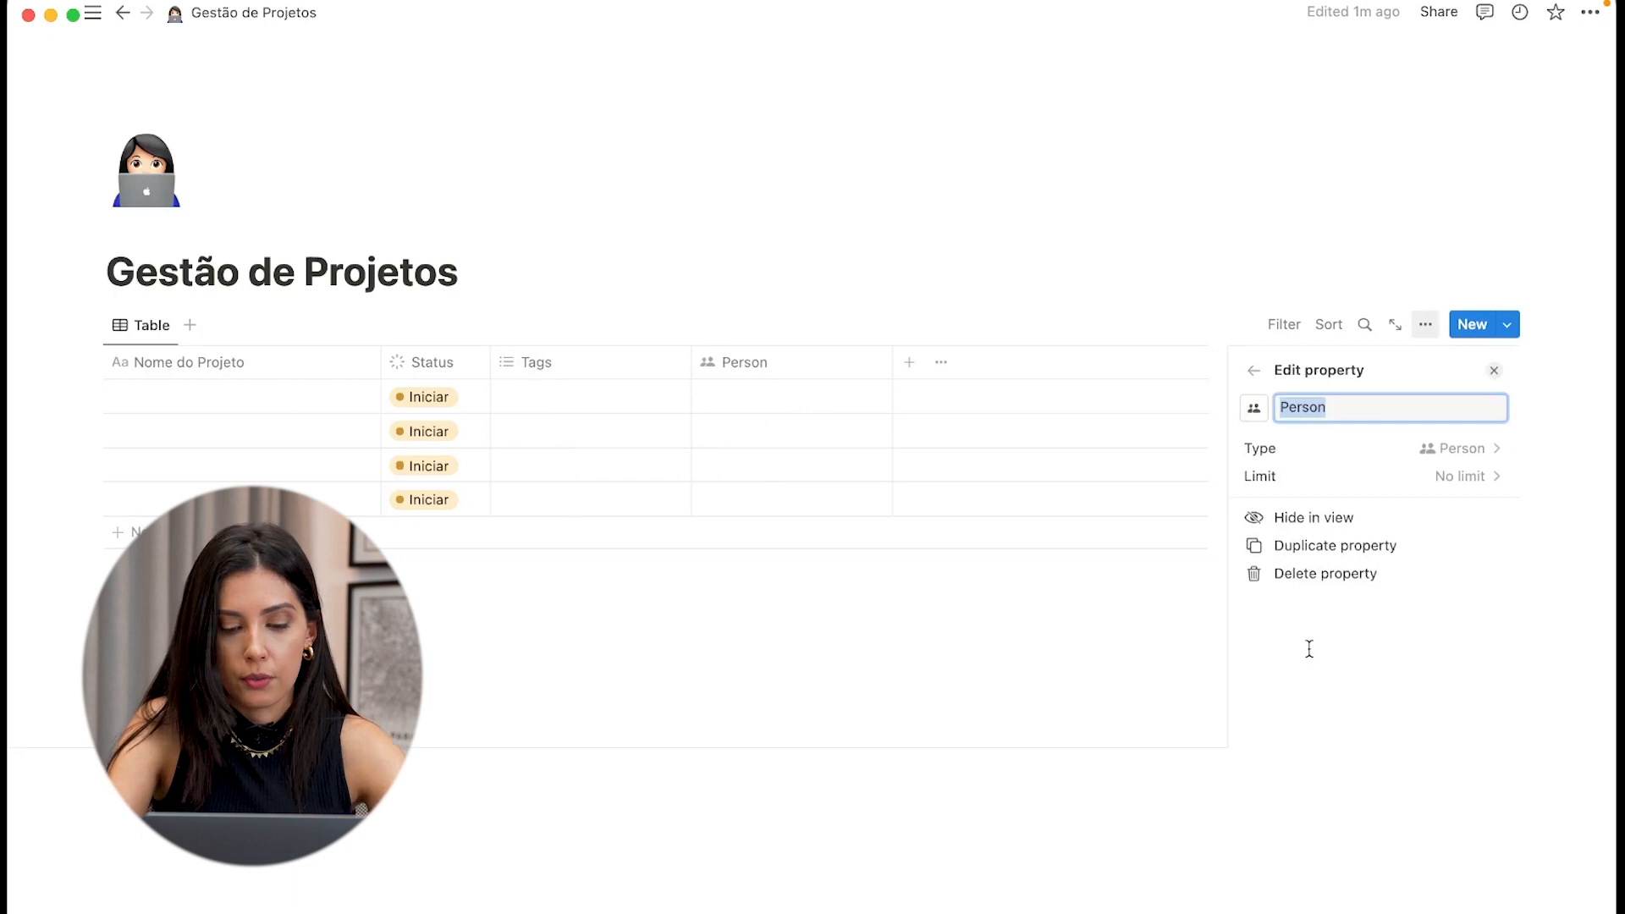
pyautogui.write('Responsável')
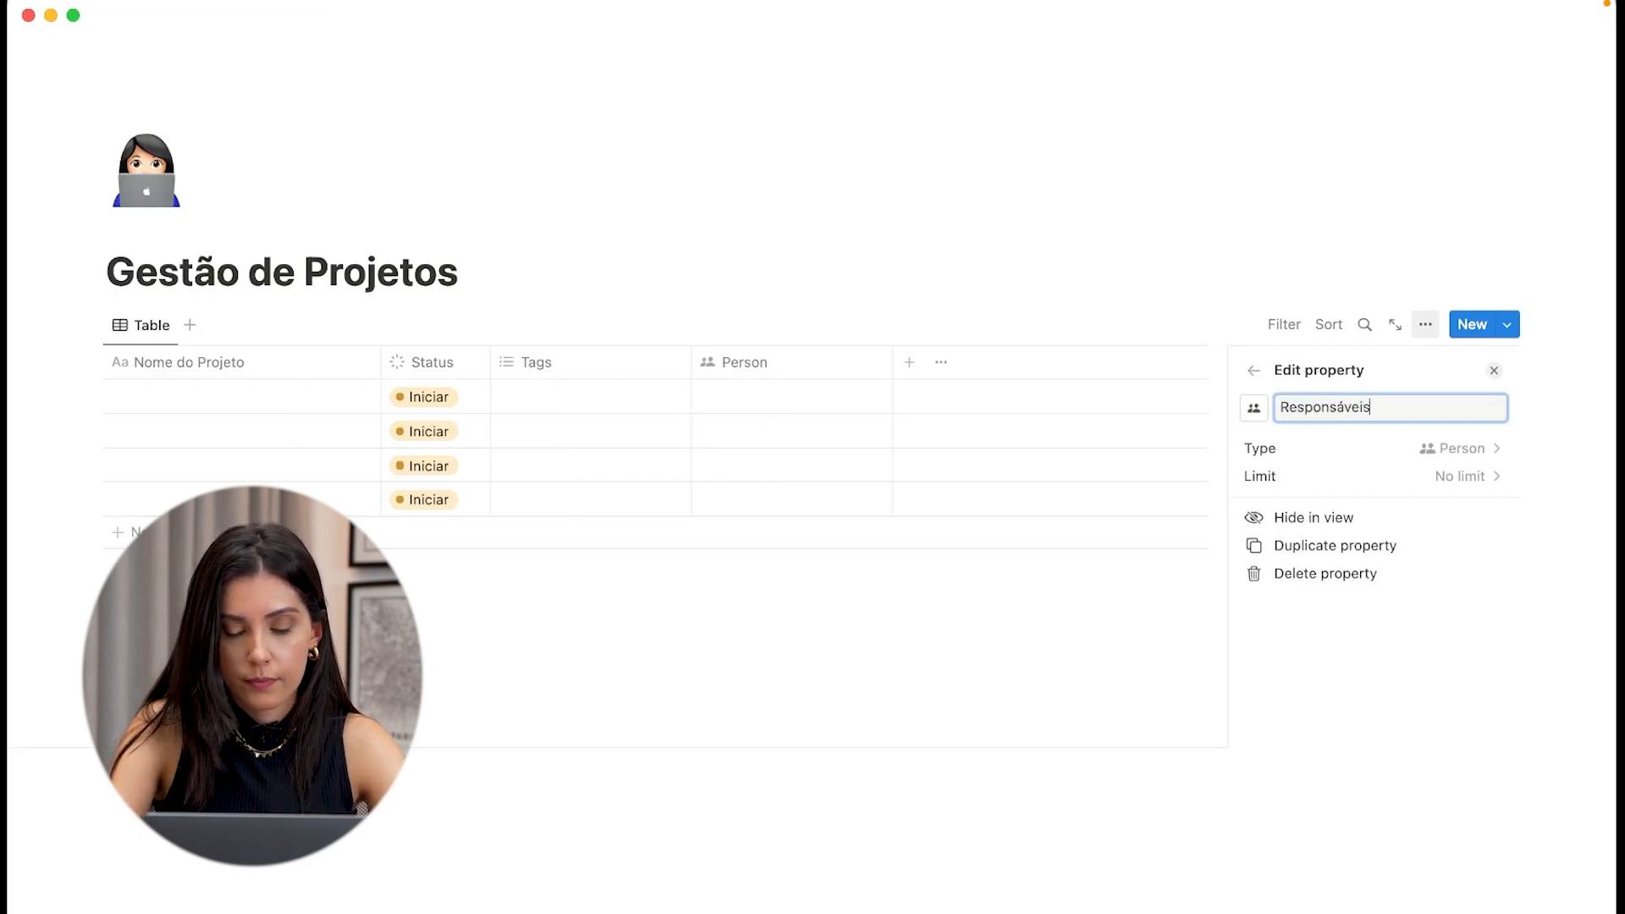
pyautogui.click(1135, 225)
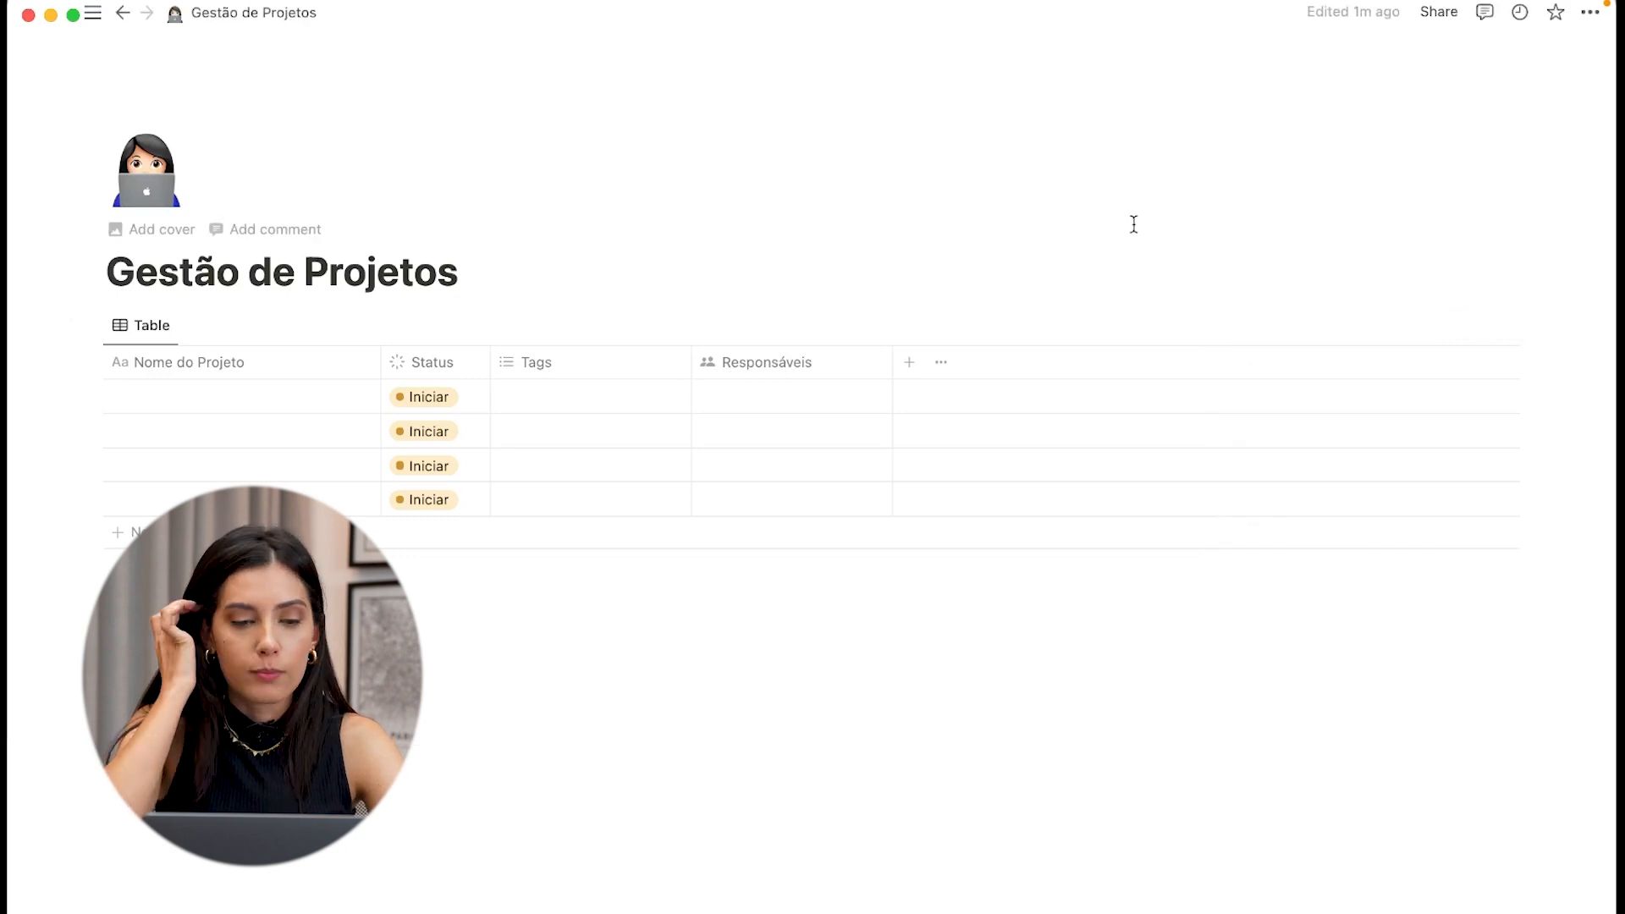
# Step: Add a Date property named "Lançamento" to the Projetos table
pyautogui.click(909, 362)
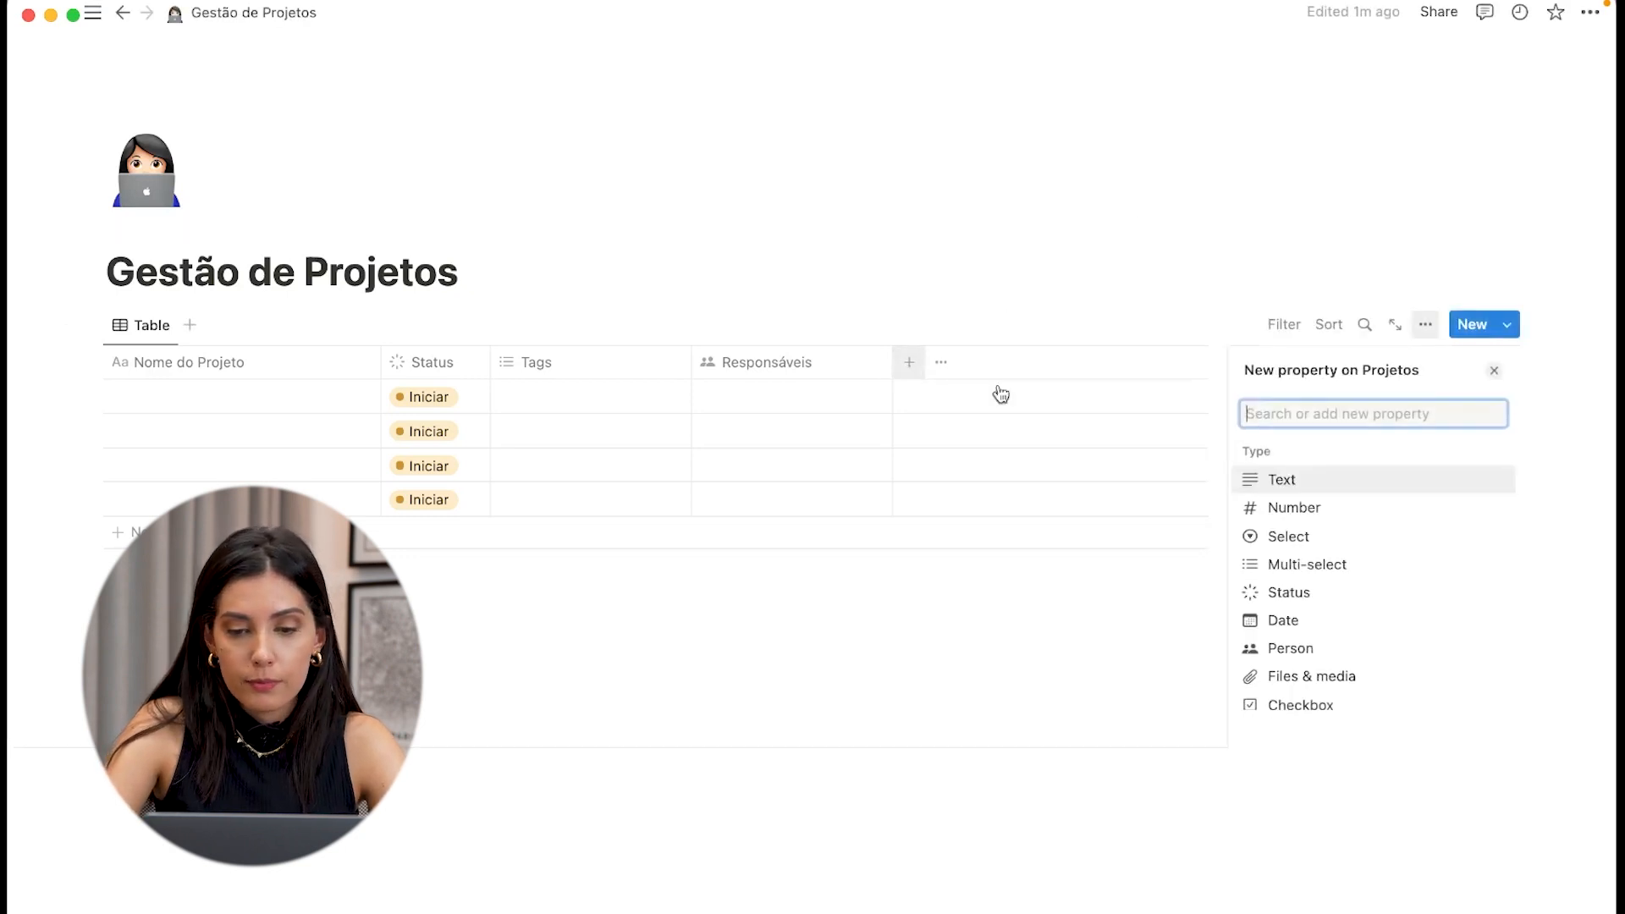
pyautogui.write('Data da')
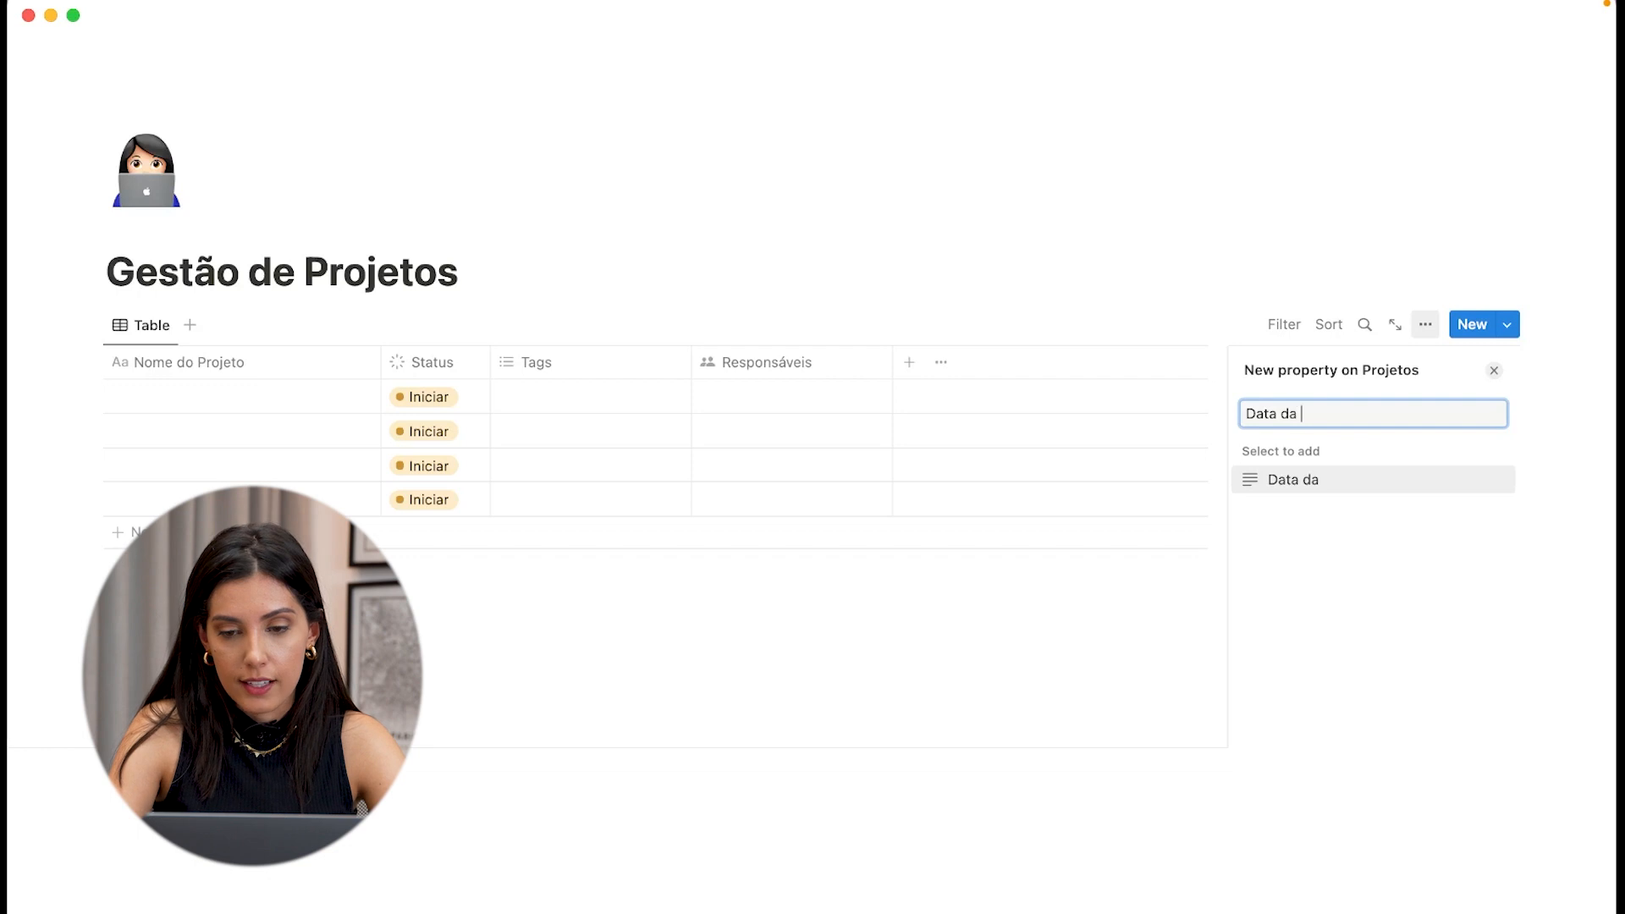
pyautogui.press('BackSpace')
pyautogui.press('BackSpace')
pyautogui.press('BackSpace')
pyautogui.press('BackSpace')
pyautogui.press('BackSpace')
pyautogui.press('BackSpace')
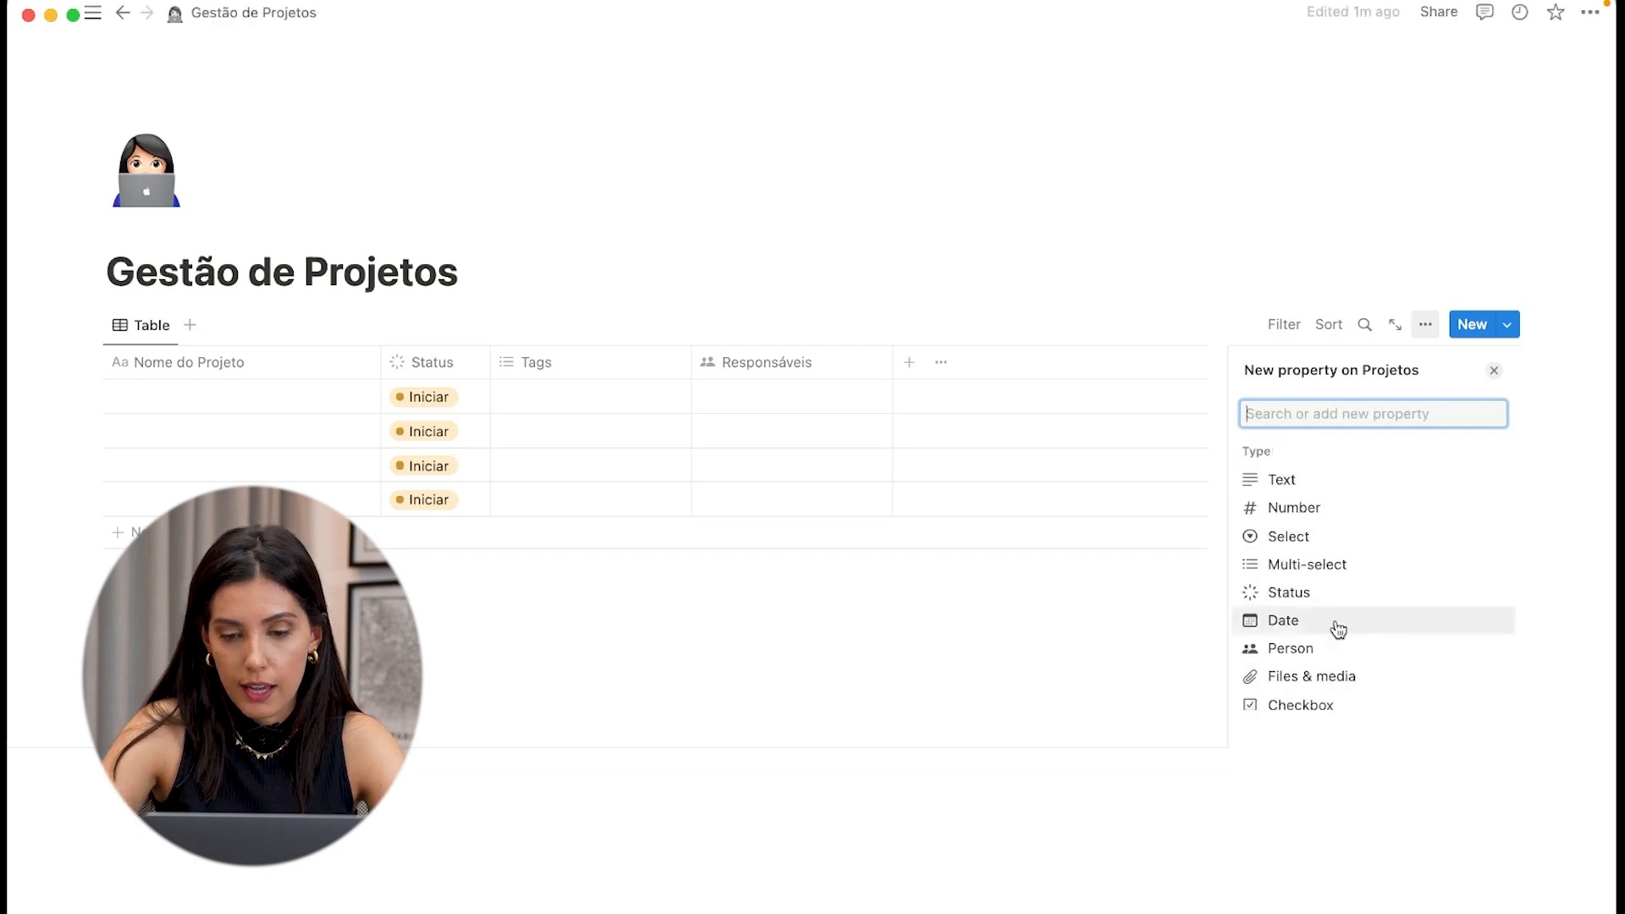
pyautogui.click(1340, 628)
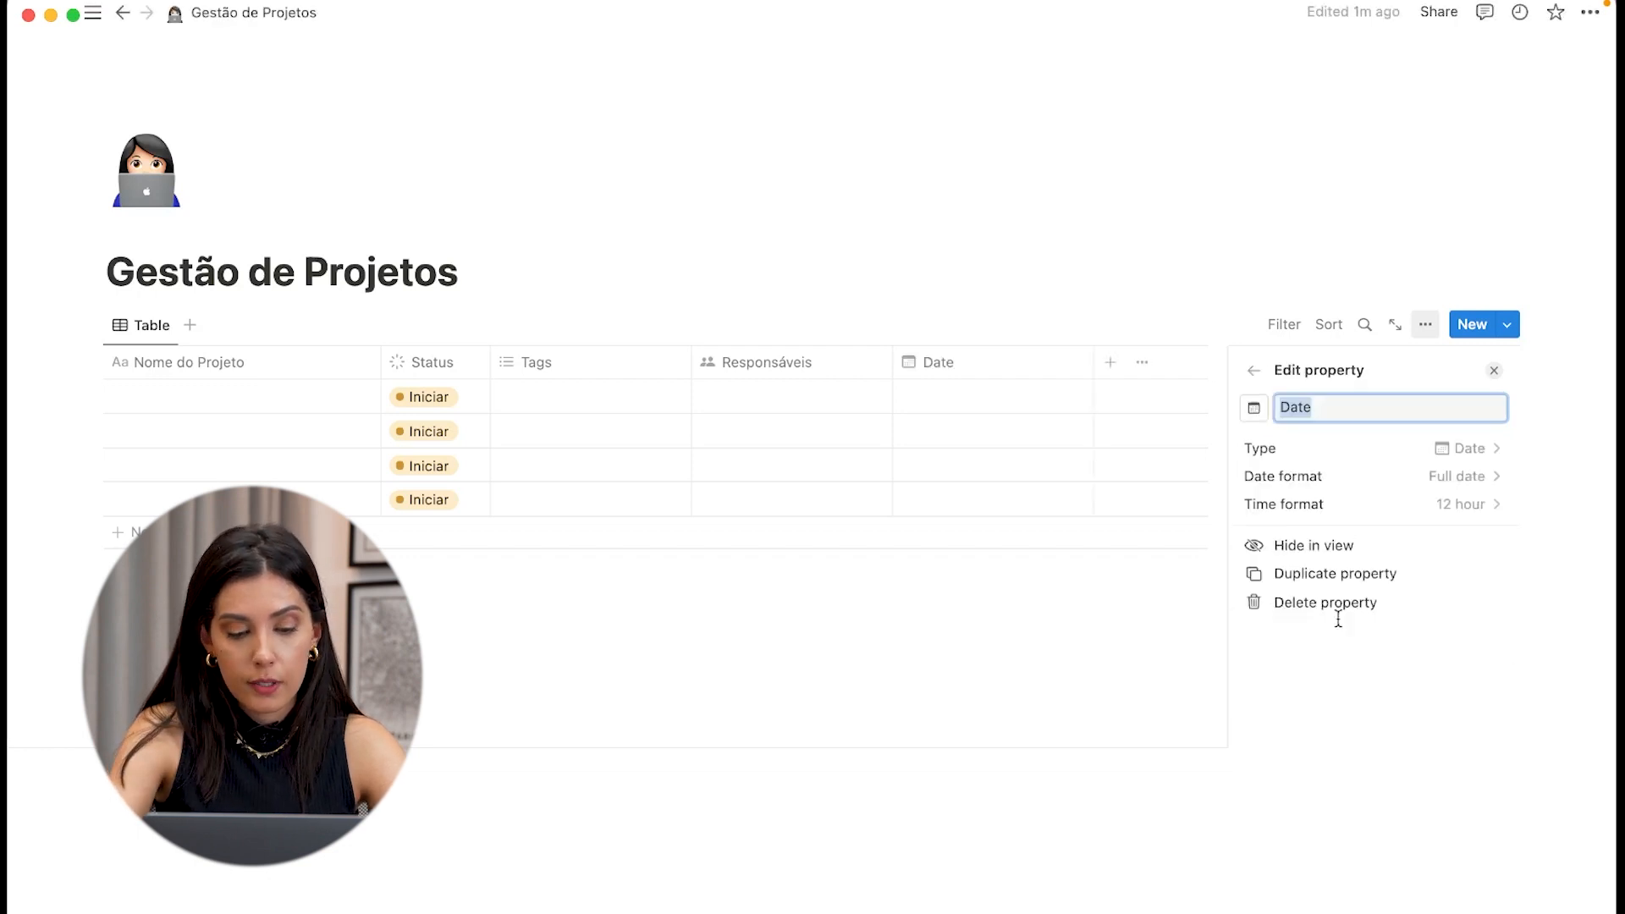
pyautogui.write('Data d')
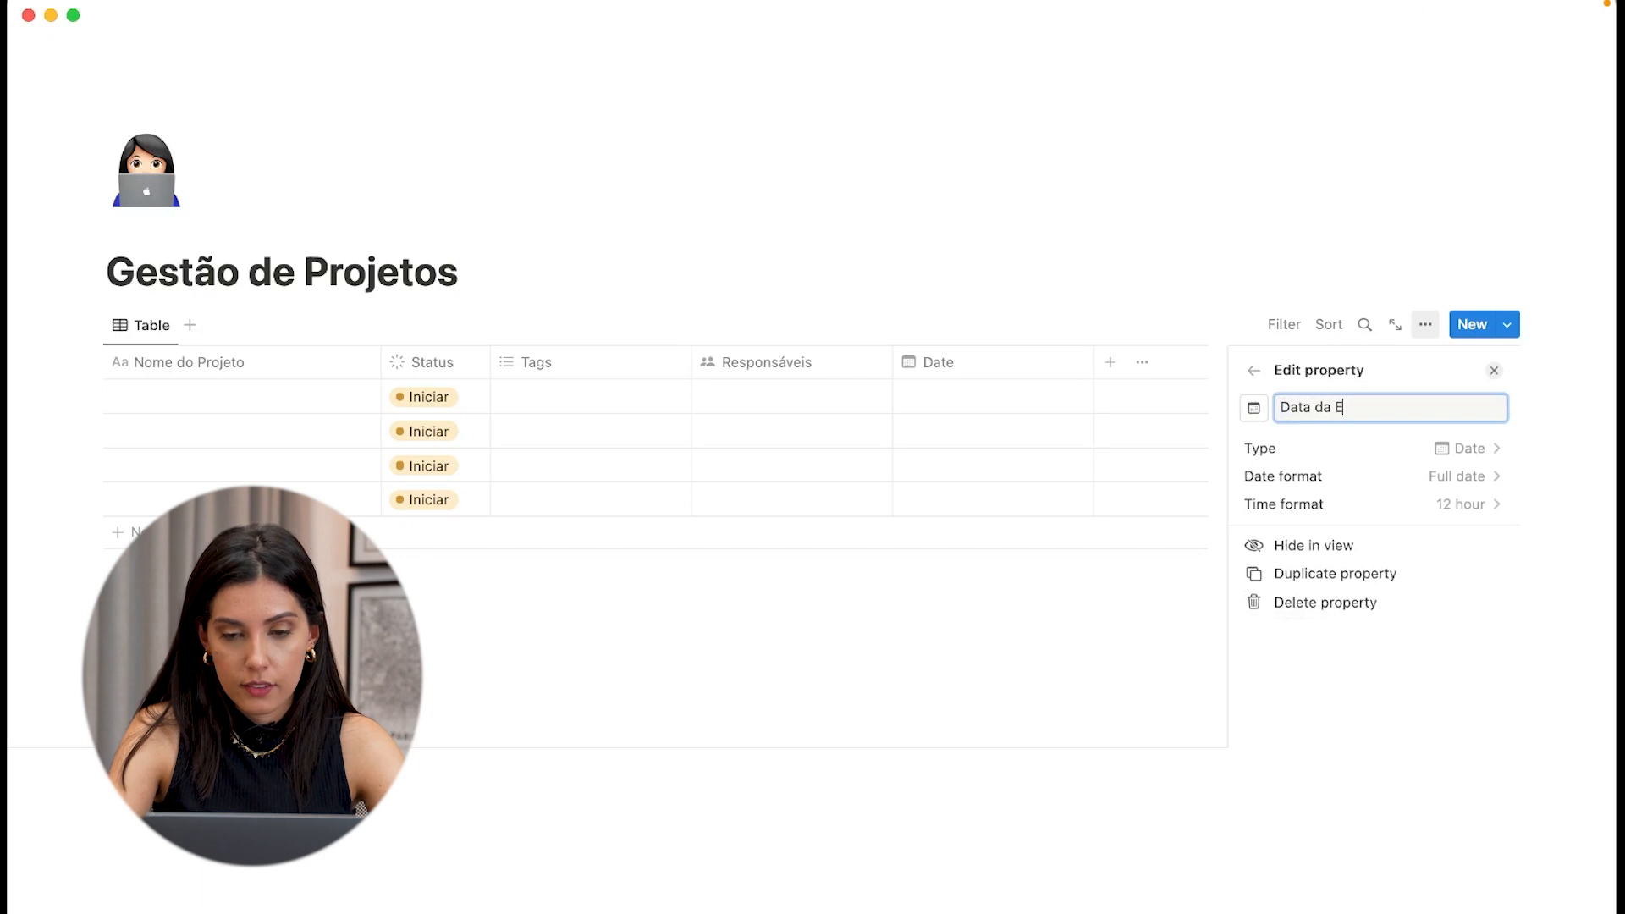
pyautogui.write('e Landça,en')
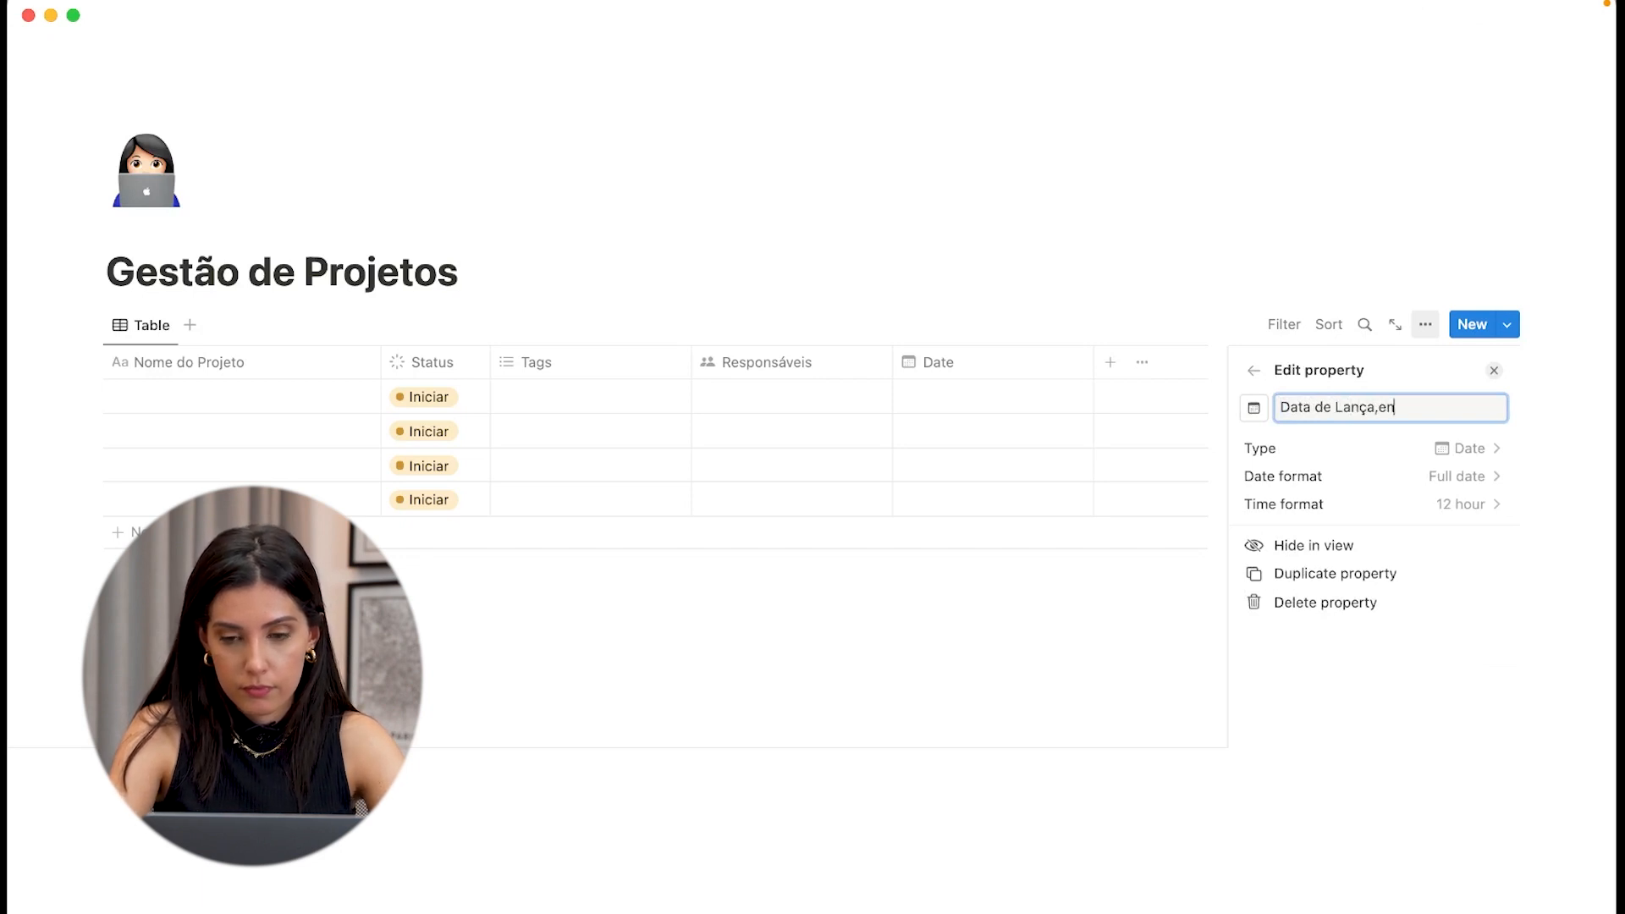
pyautogui.press('super+a')
pyautogui.write('Lançamen')
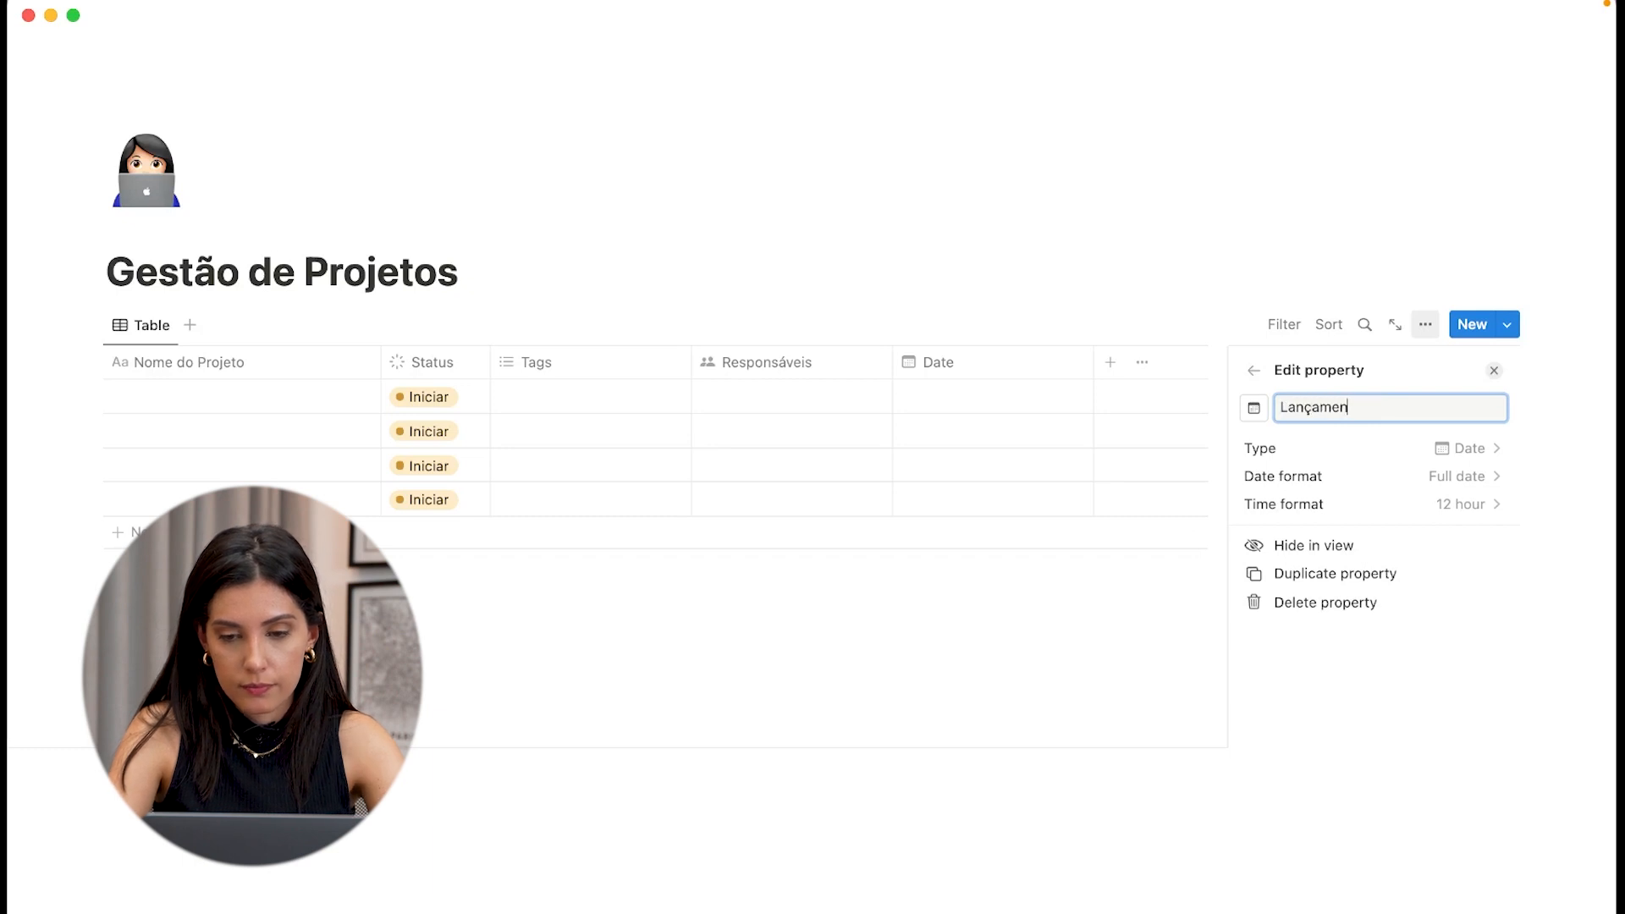
# Step: Set the Lançamento property's date format to Day/Month/Year and its time format to 24 hour
pyautogui.click(1473, 478)
pyautogui.click(1354, 538)
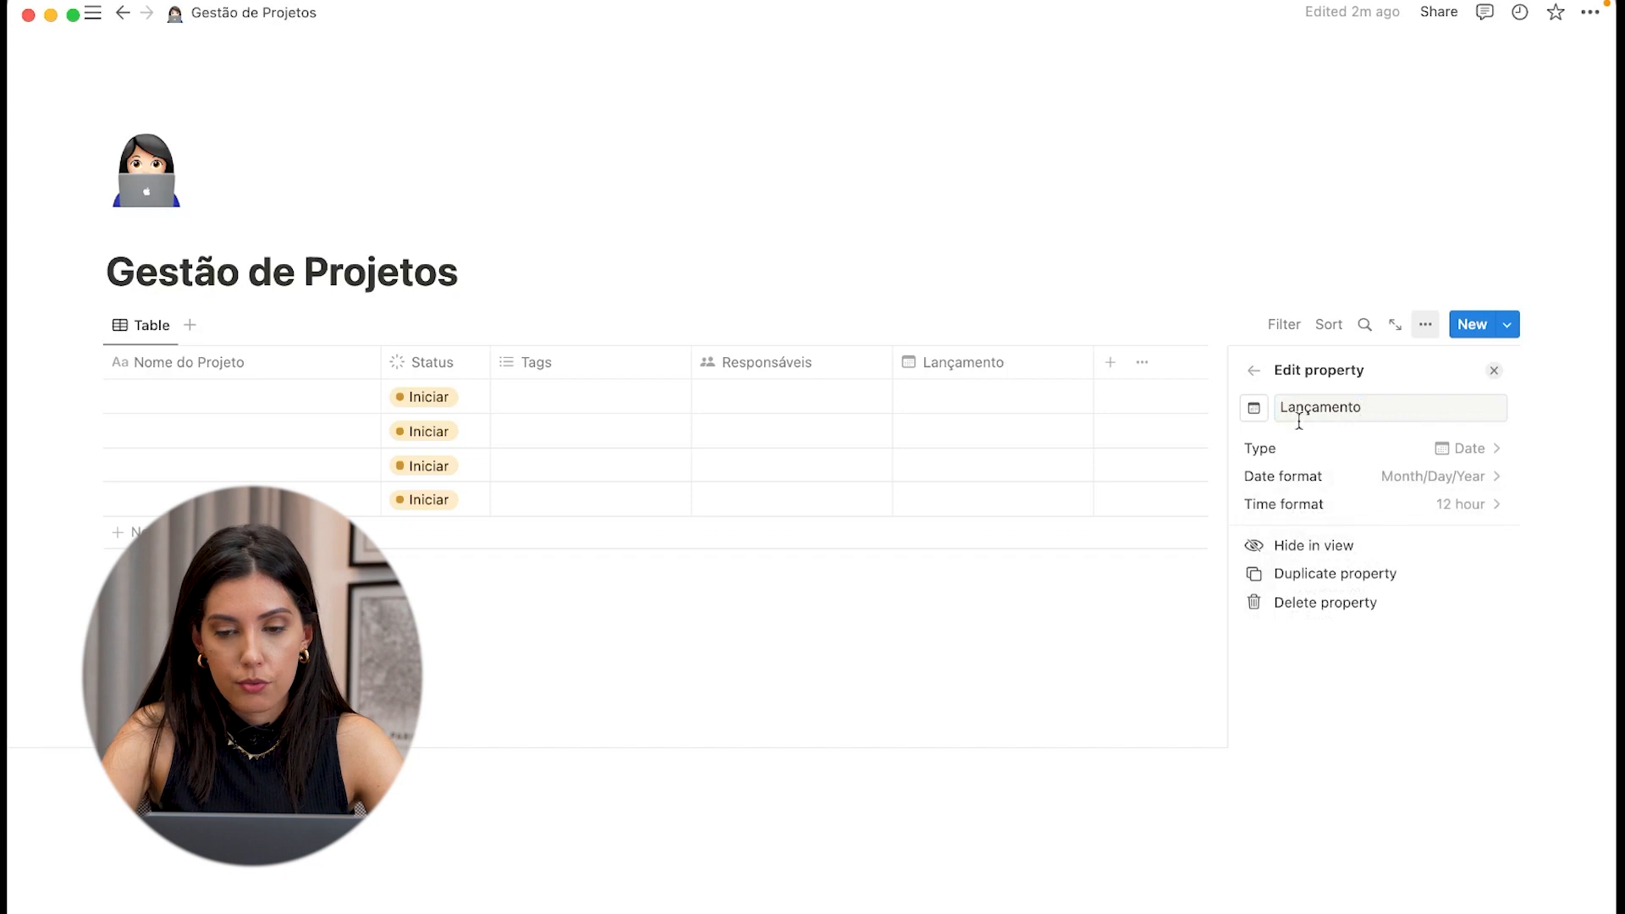
pyautogui.click(1455, 505)
pyautogui.click(1436, 474)
pyautogui.click(1436, 476)
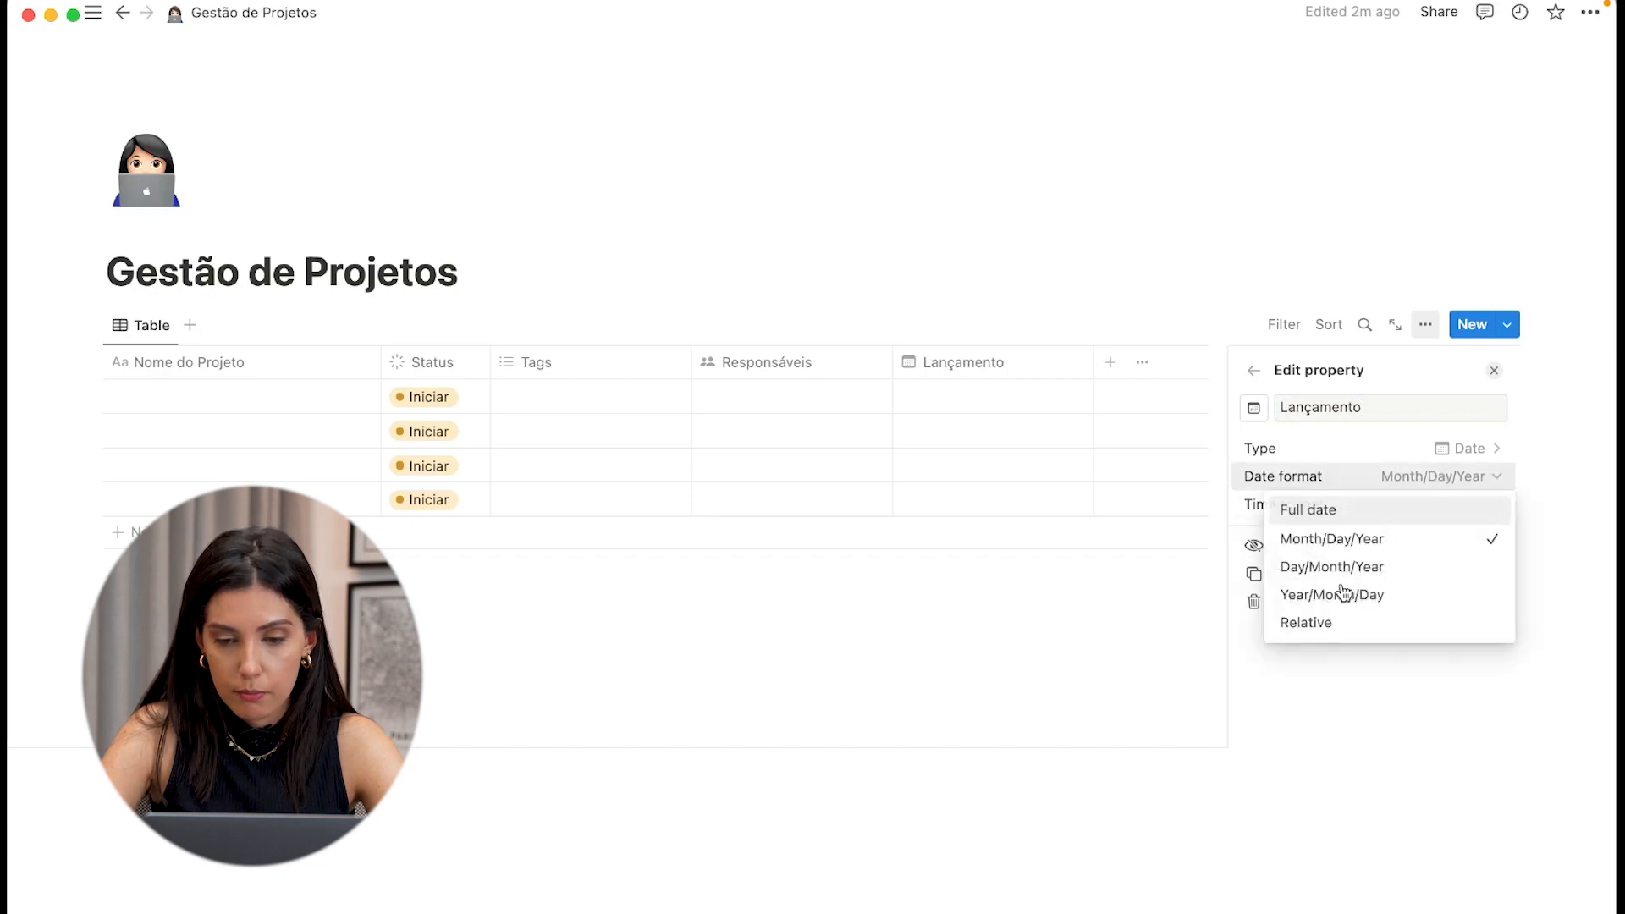
pyautogui.click(1335, 569)
pyautogui.click(1439, 504)
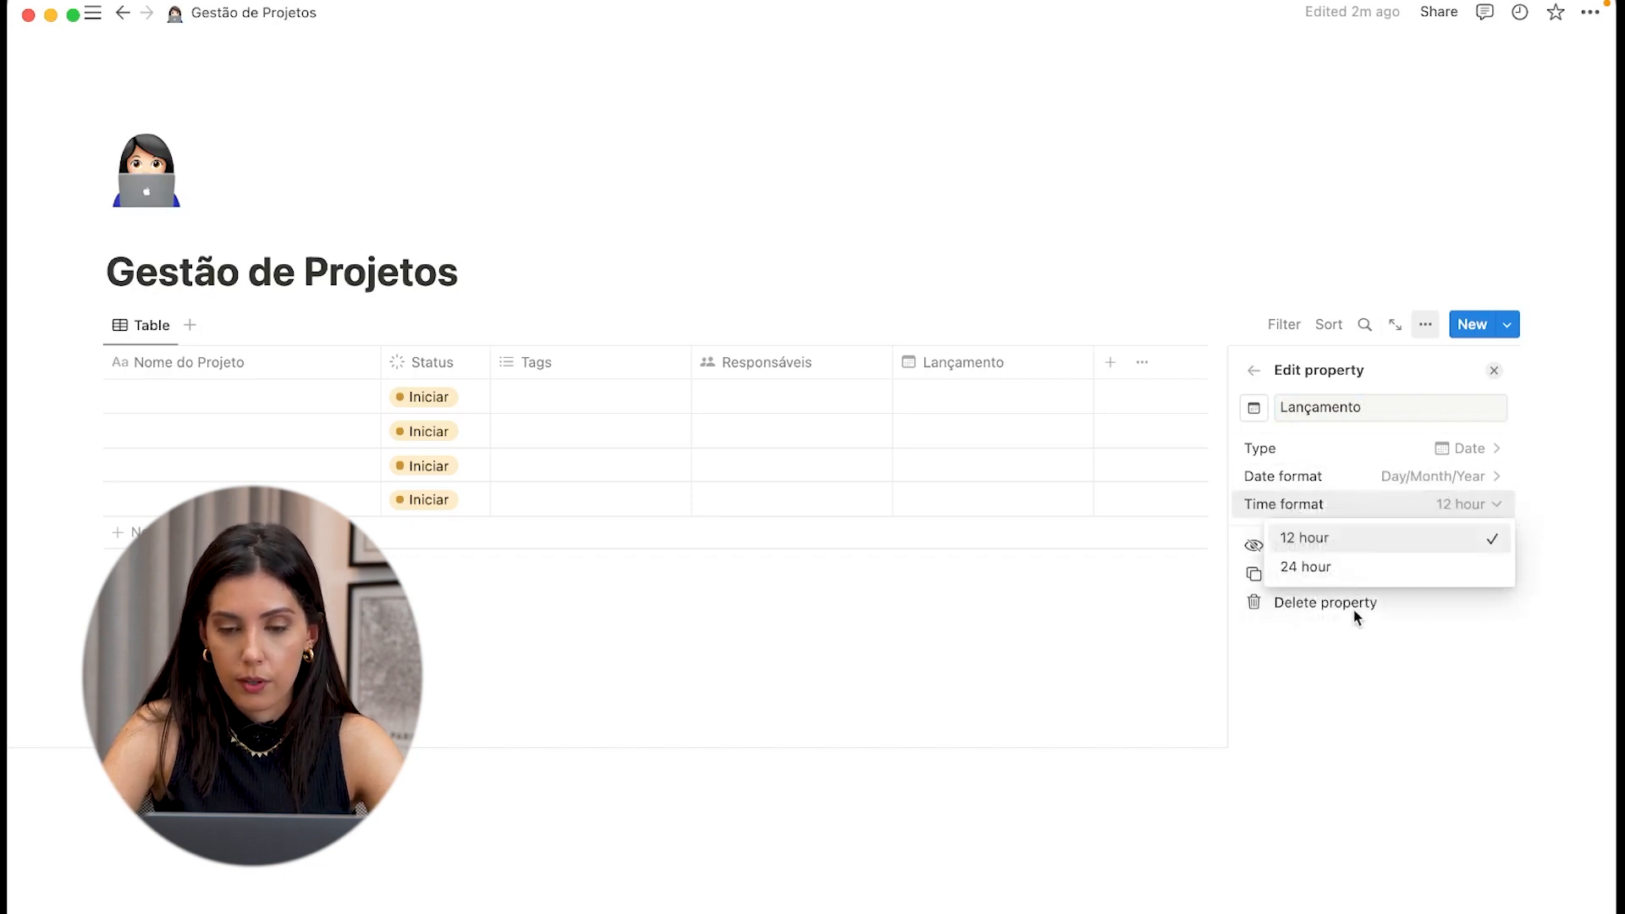
pyautogui.click(1341, 571)
pyautogui.click(1114, 283)
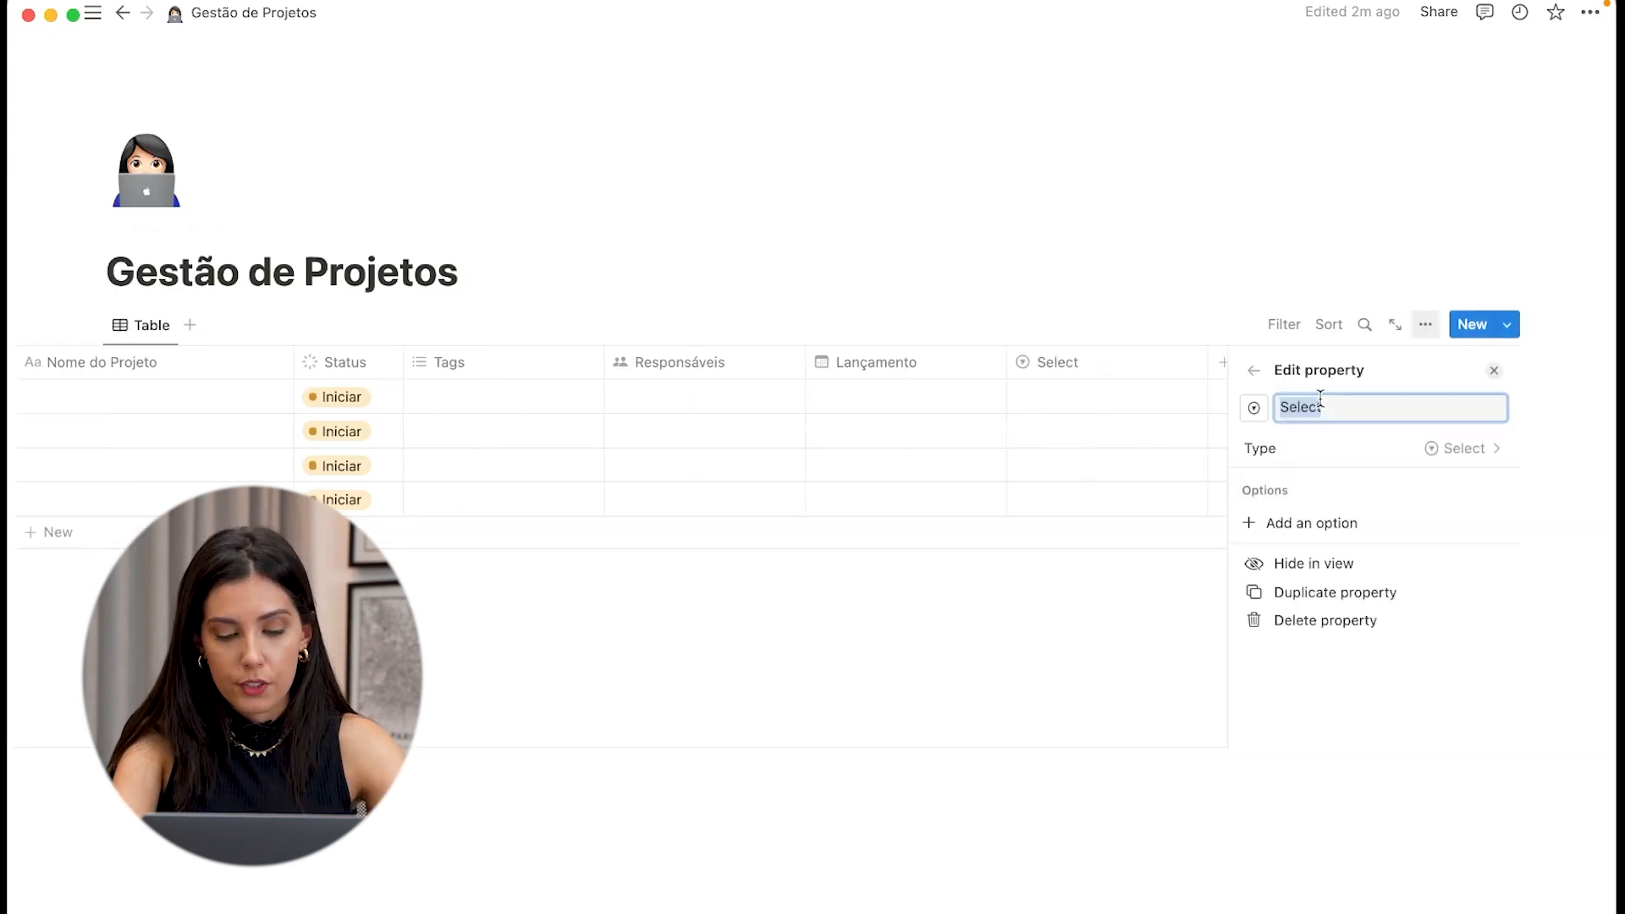
# Step: Name the new select property "Prioridade" and give it the options Prioridade 1, Prioridade 2, Prioridade 3 and Prioridade 4, in ascending order
pyautogui.write('Prioridade')
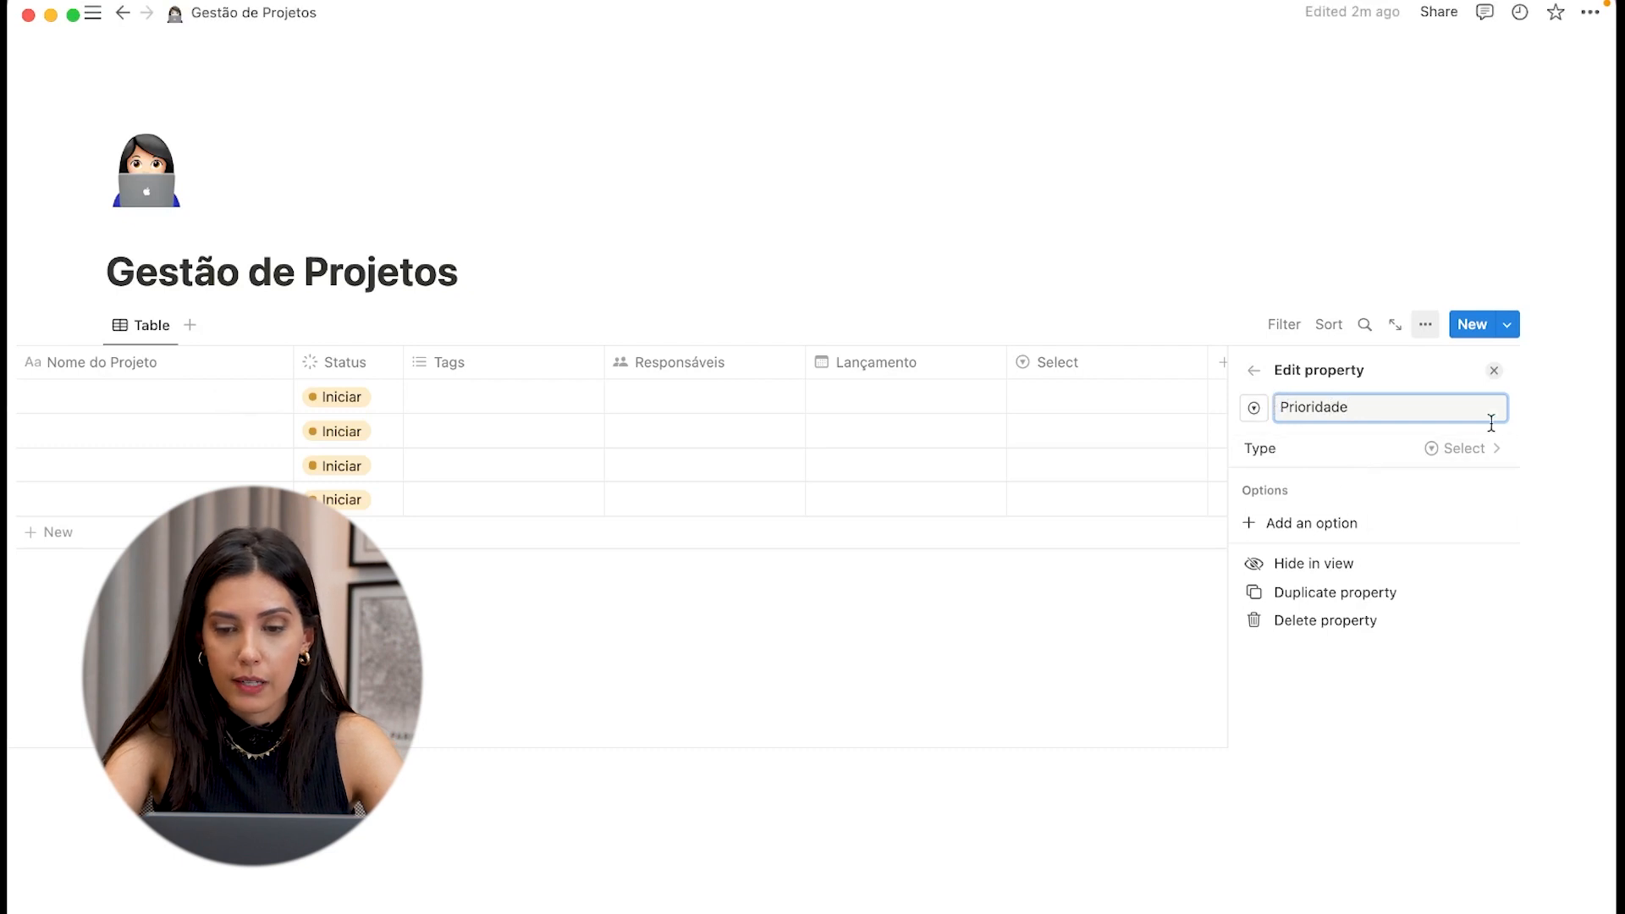
pyautogui.click(1341, 524)
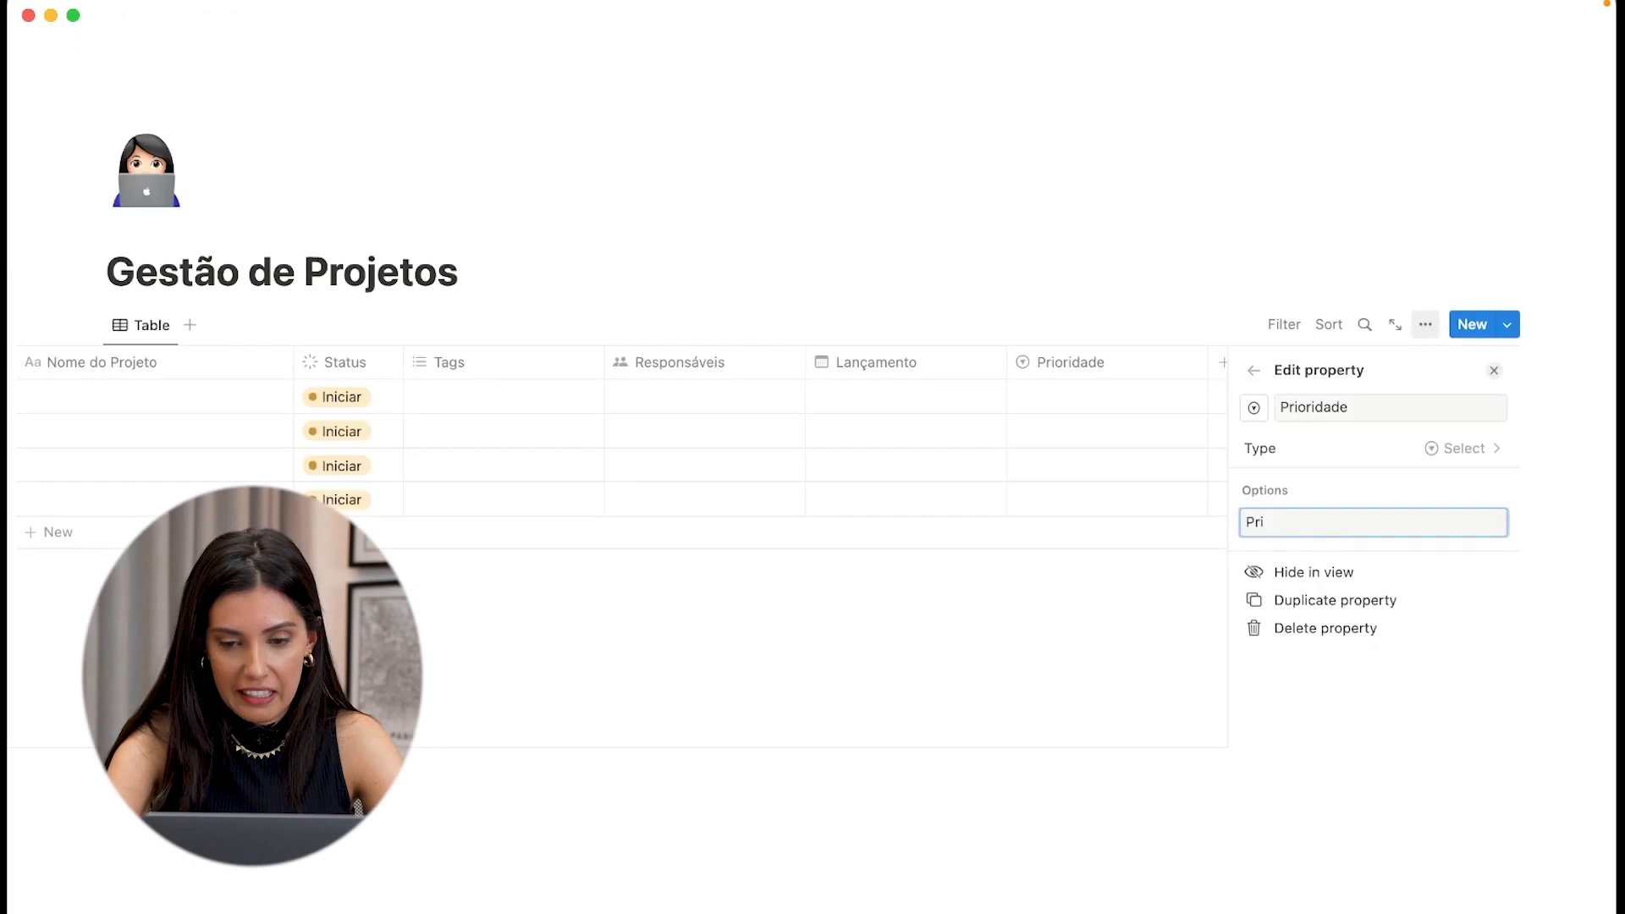
pyautogui.write('oridade 1')
pyautogui.press('Return')
pyautogui.write('Prioridade 2')
pyautogui.press('Return')
pyautogui.write('Prioridade 3')
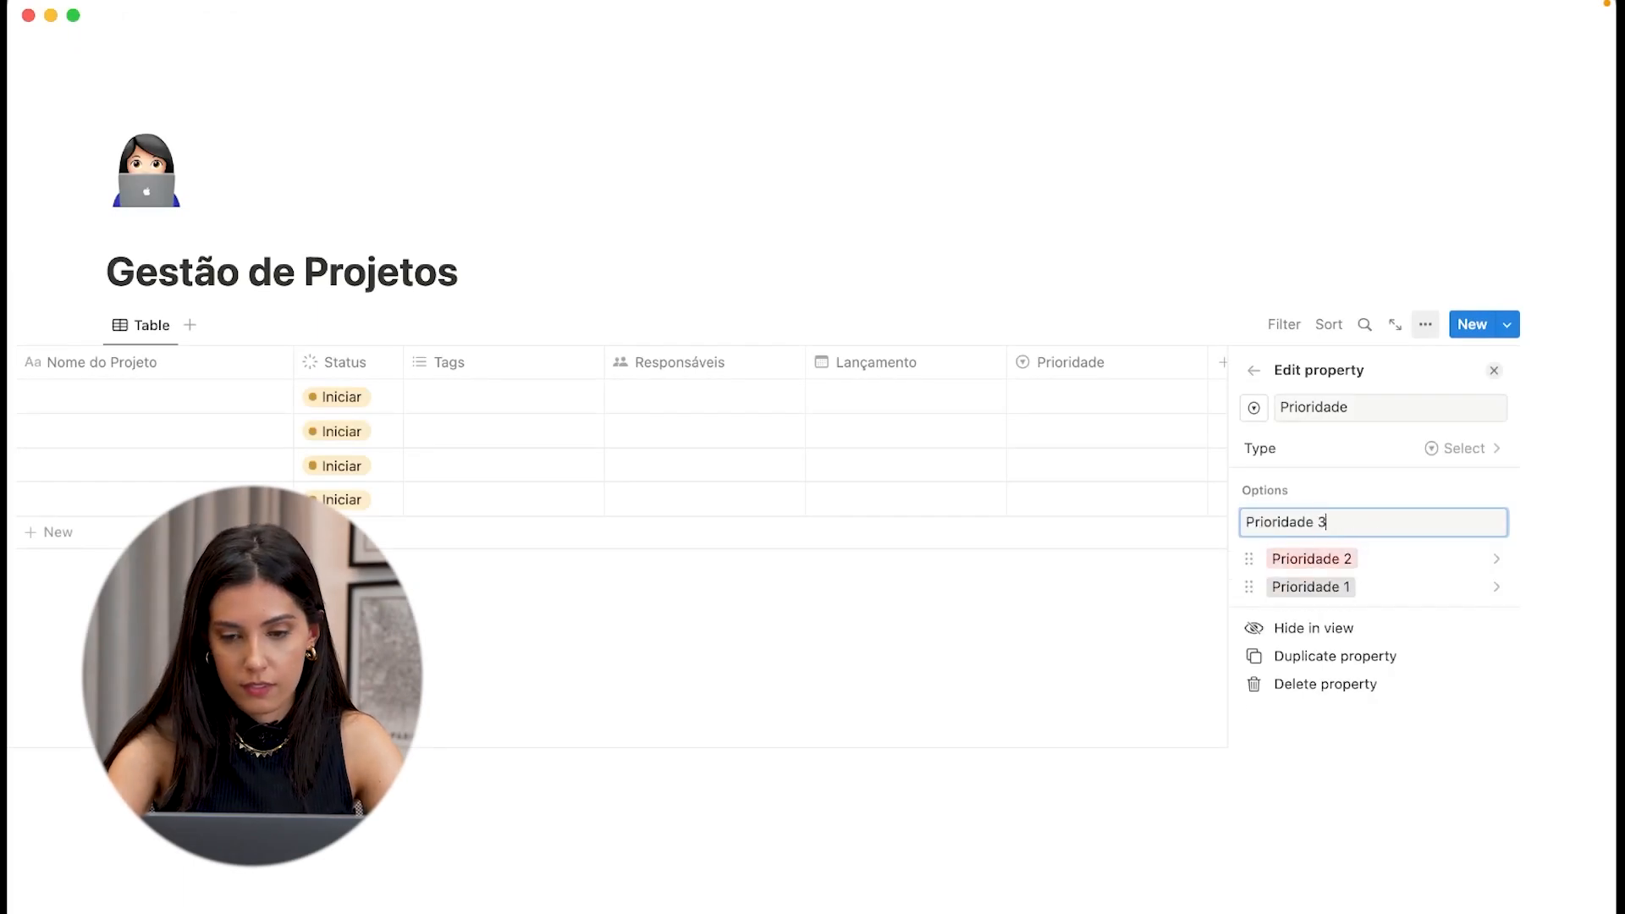
pyautogui.press('Return')
pyautogui.write('Prioridade 4')
pyautogui.press('Return')
pyautogui.moveTo(1248, 643); pyautogui.dragTo(1251, 587)
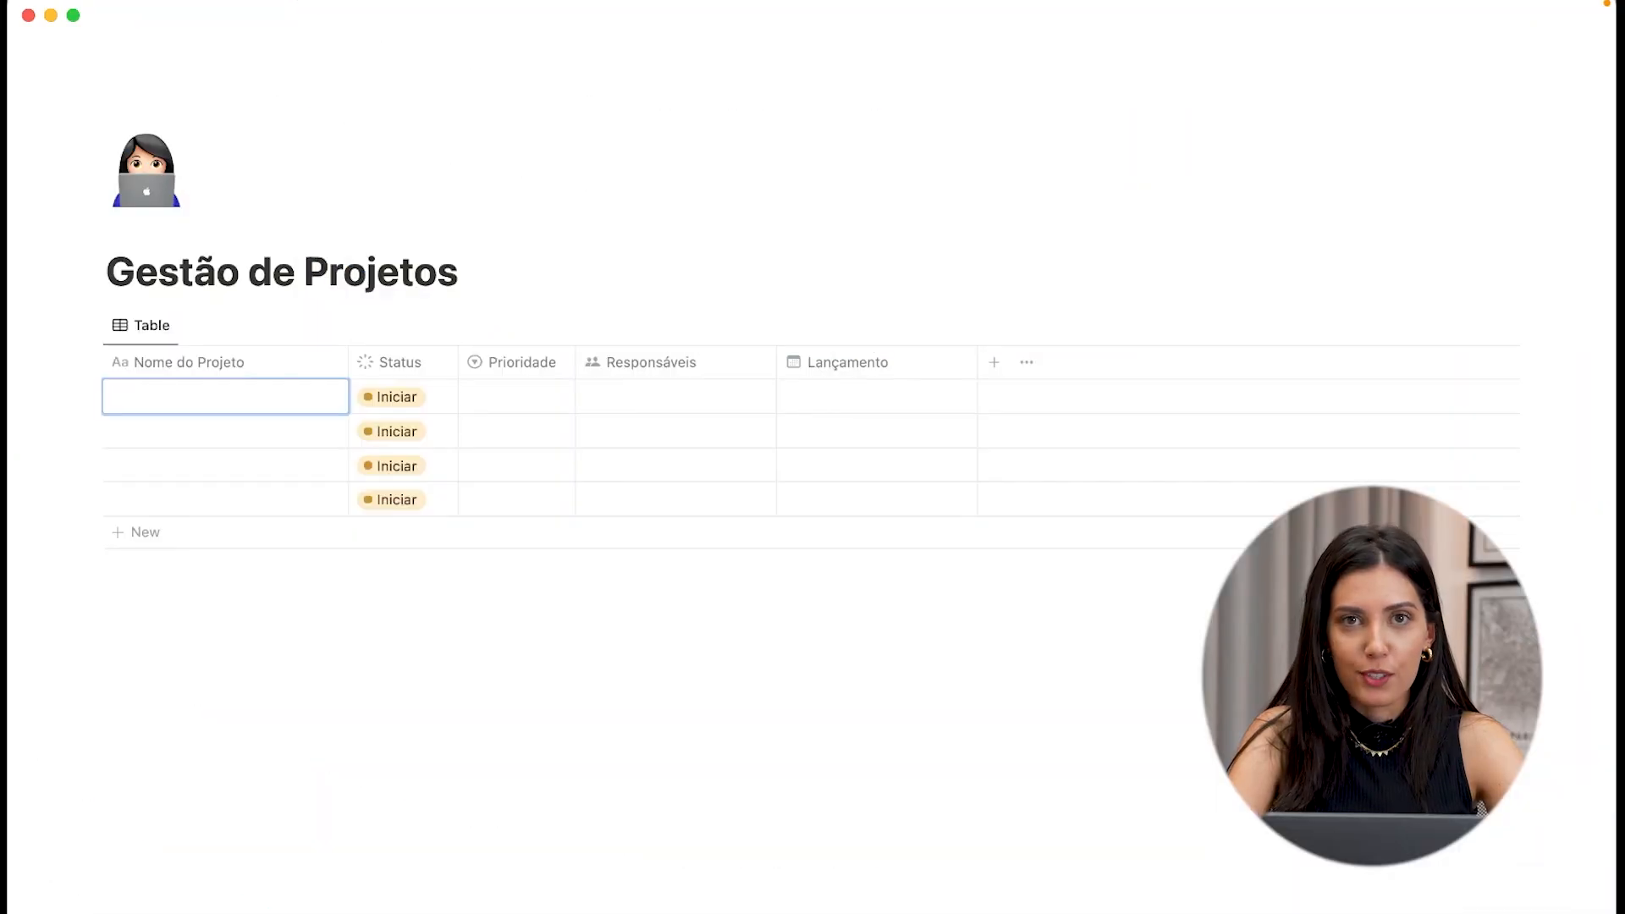
# Step: Fill in the first project row with the name "Marketing com Ferramentas", status Em andamento and priority Prioridade 1
pyautogui.write('Marke')
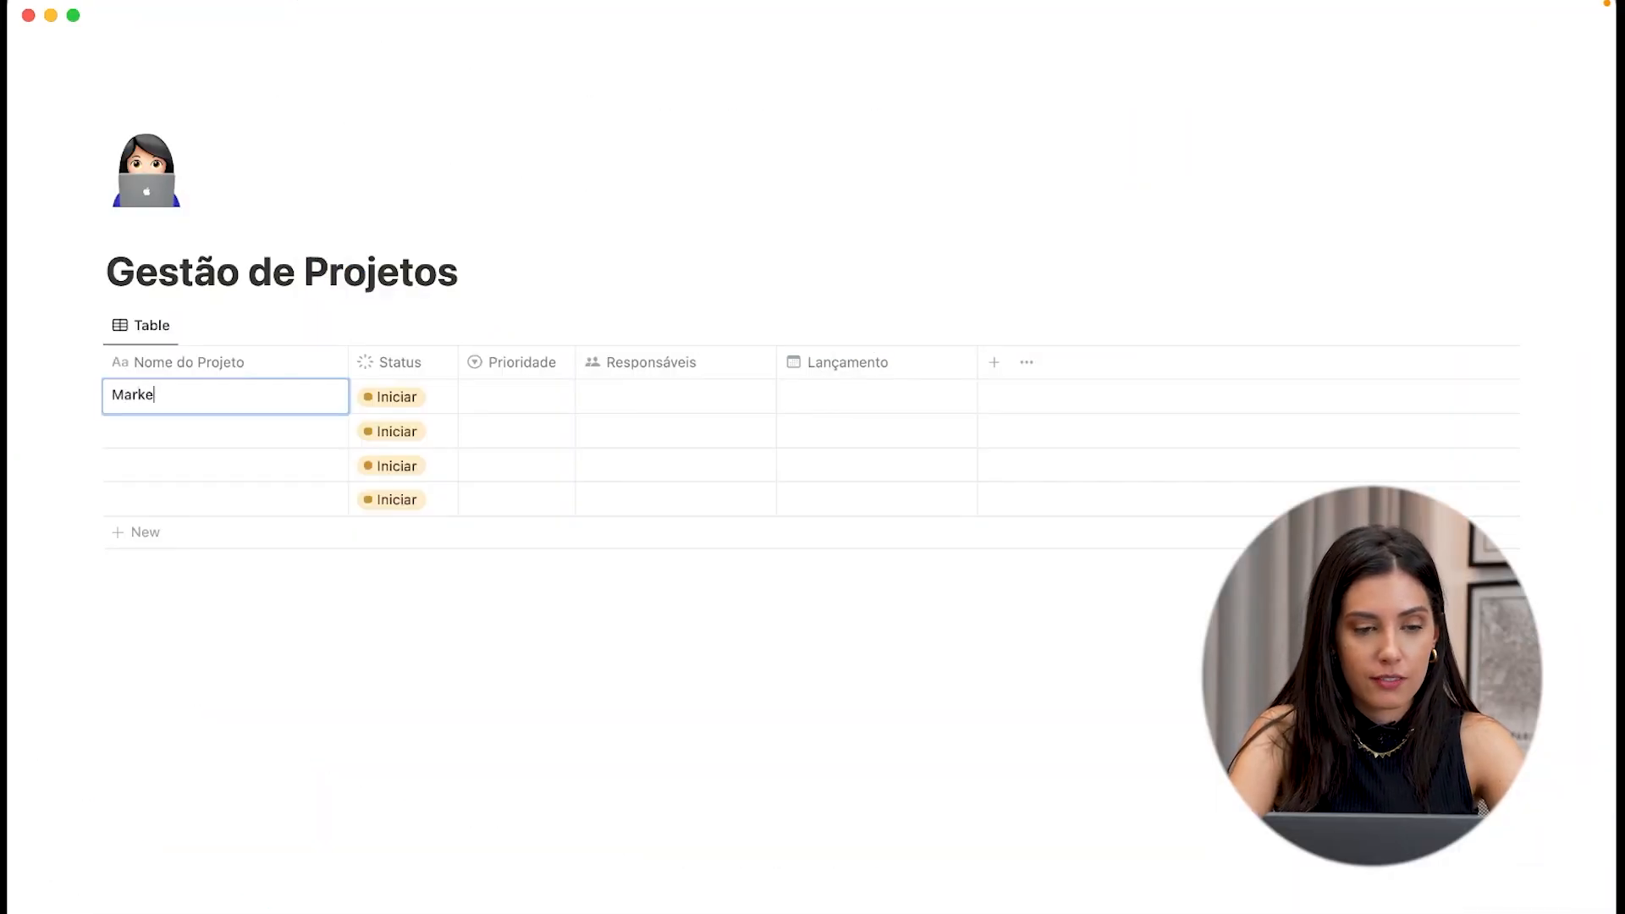
pyautogui.write('ting com Ferra')
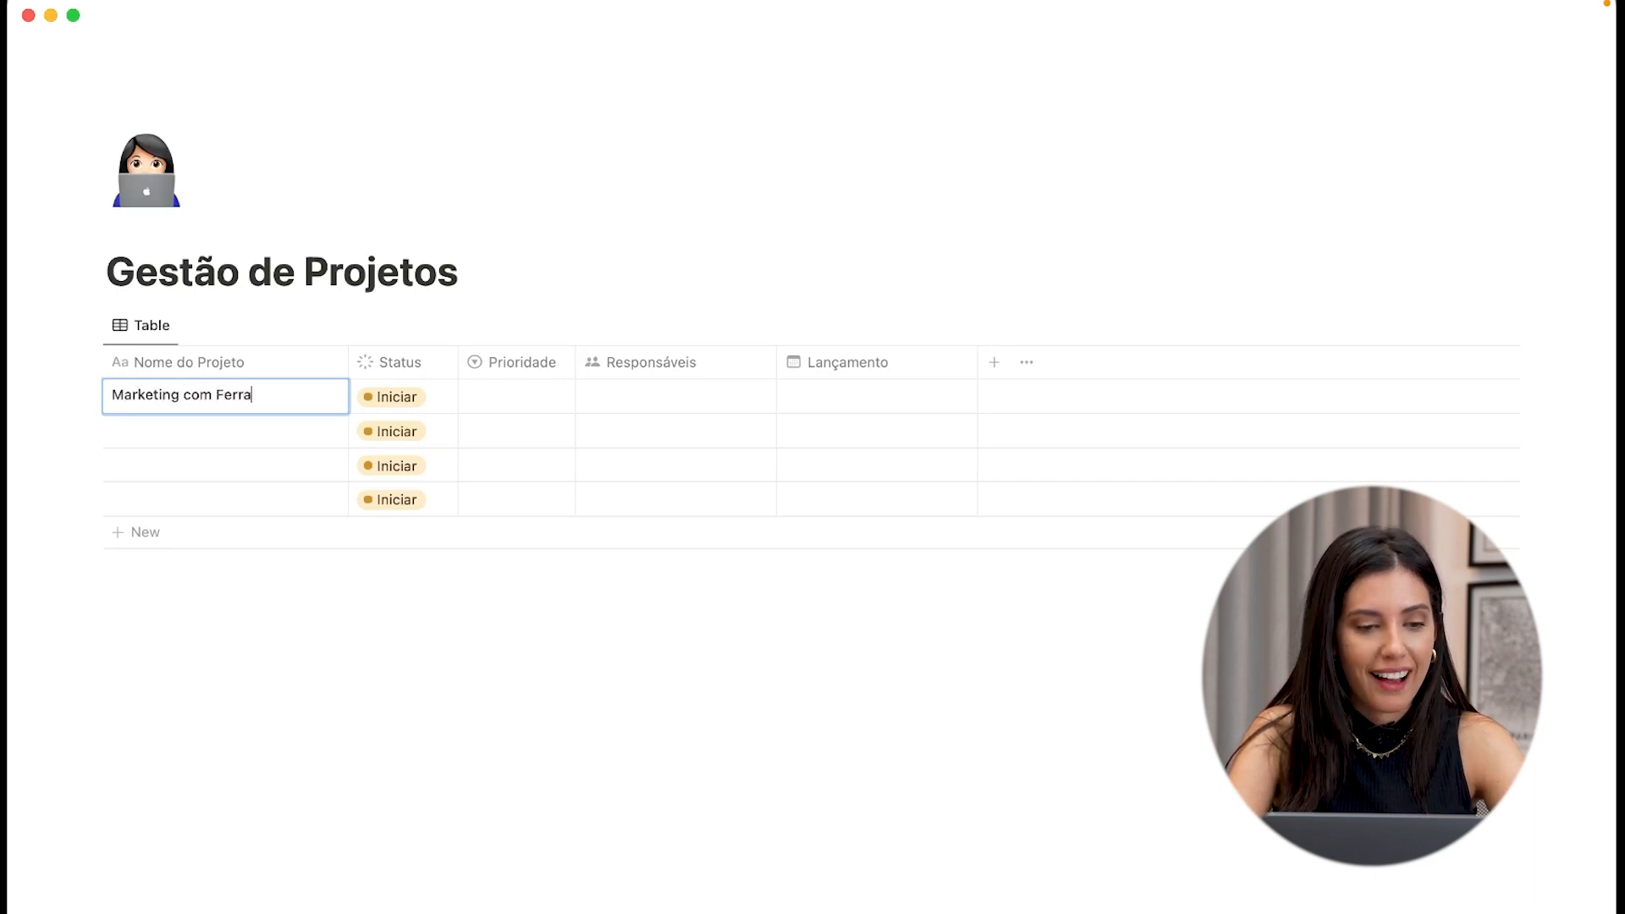
pyautogui.write('mentas')
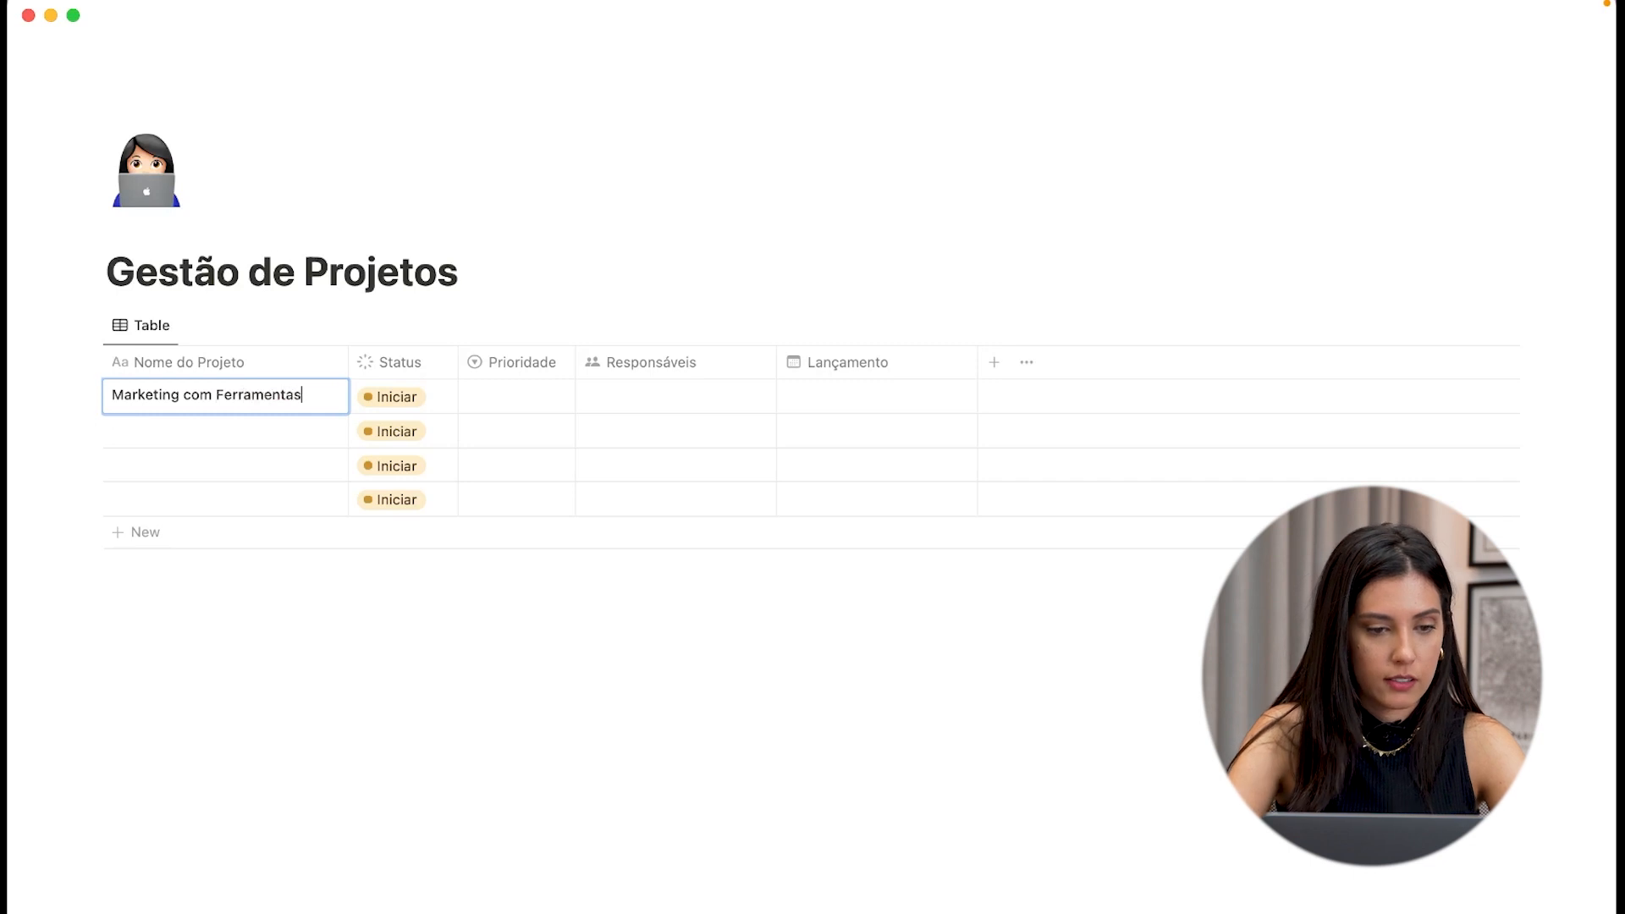
pyautogui.press('Return')
pyautogui.click(410, 588)
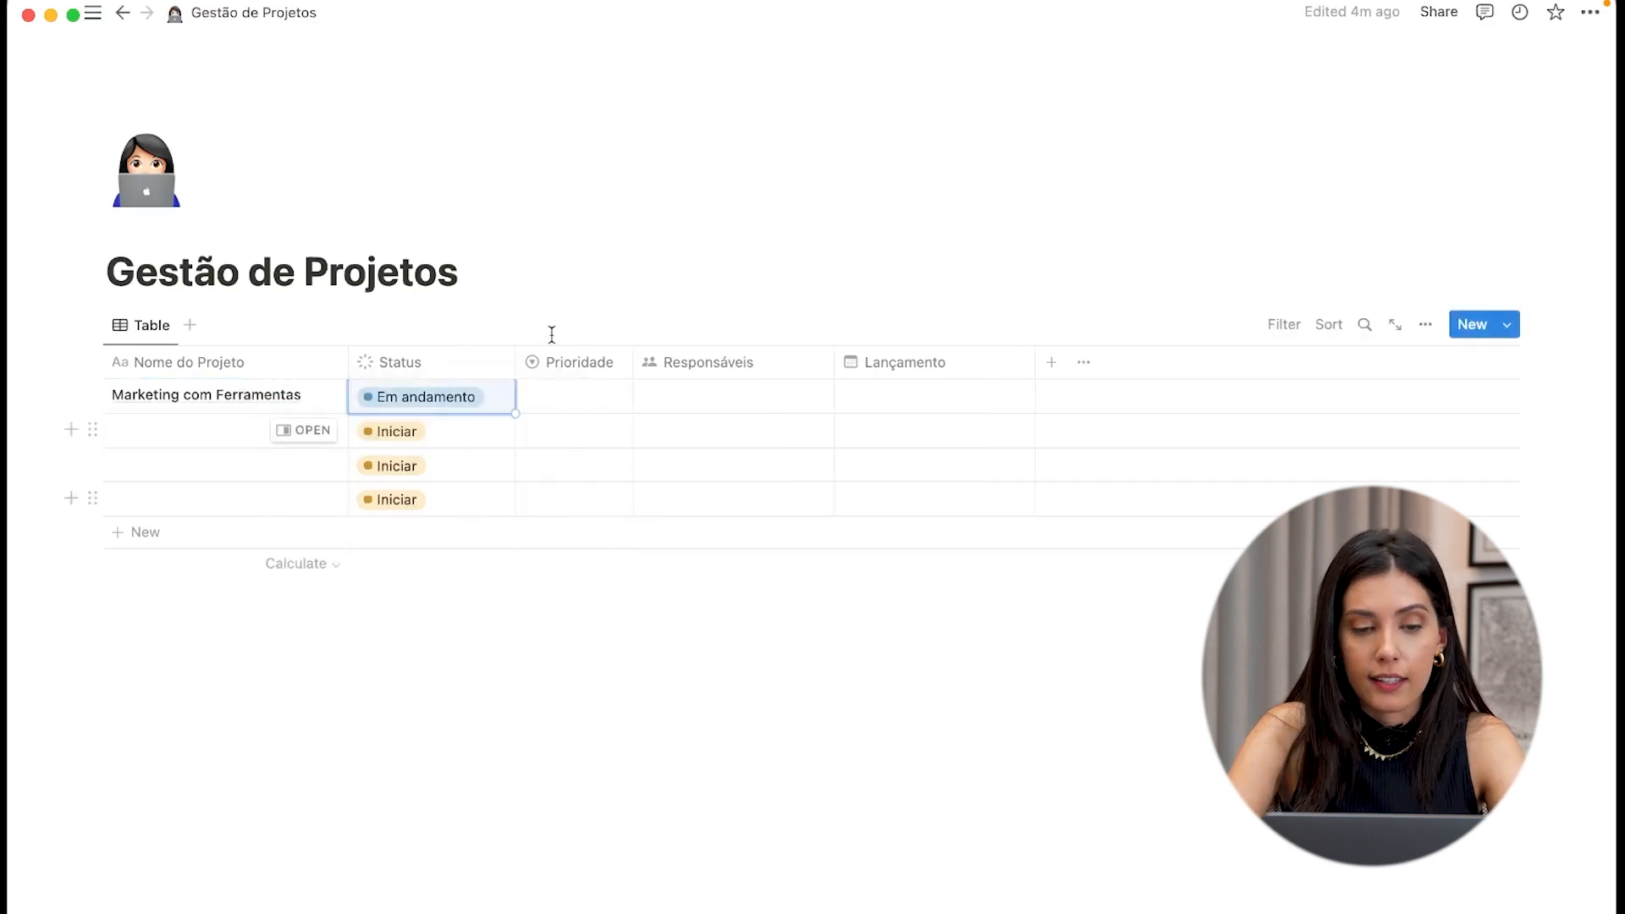
pyautogui.click(601, 406)
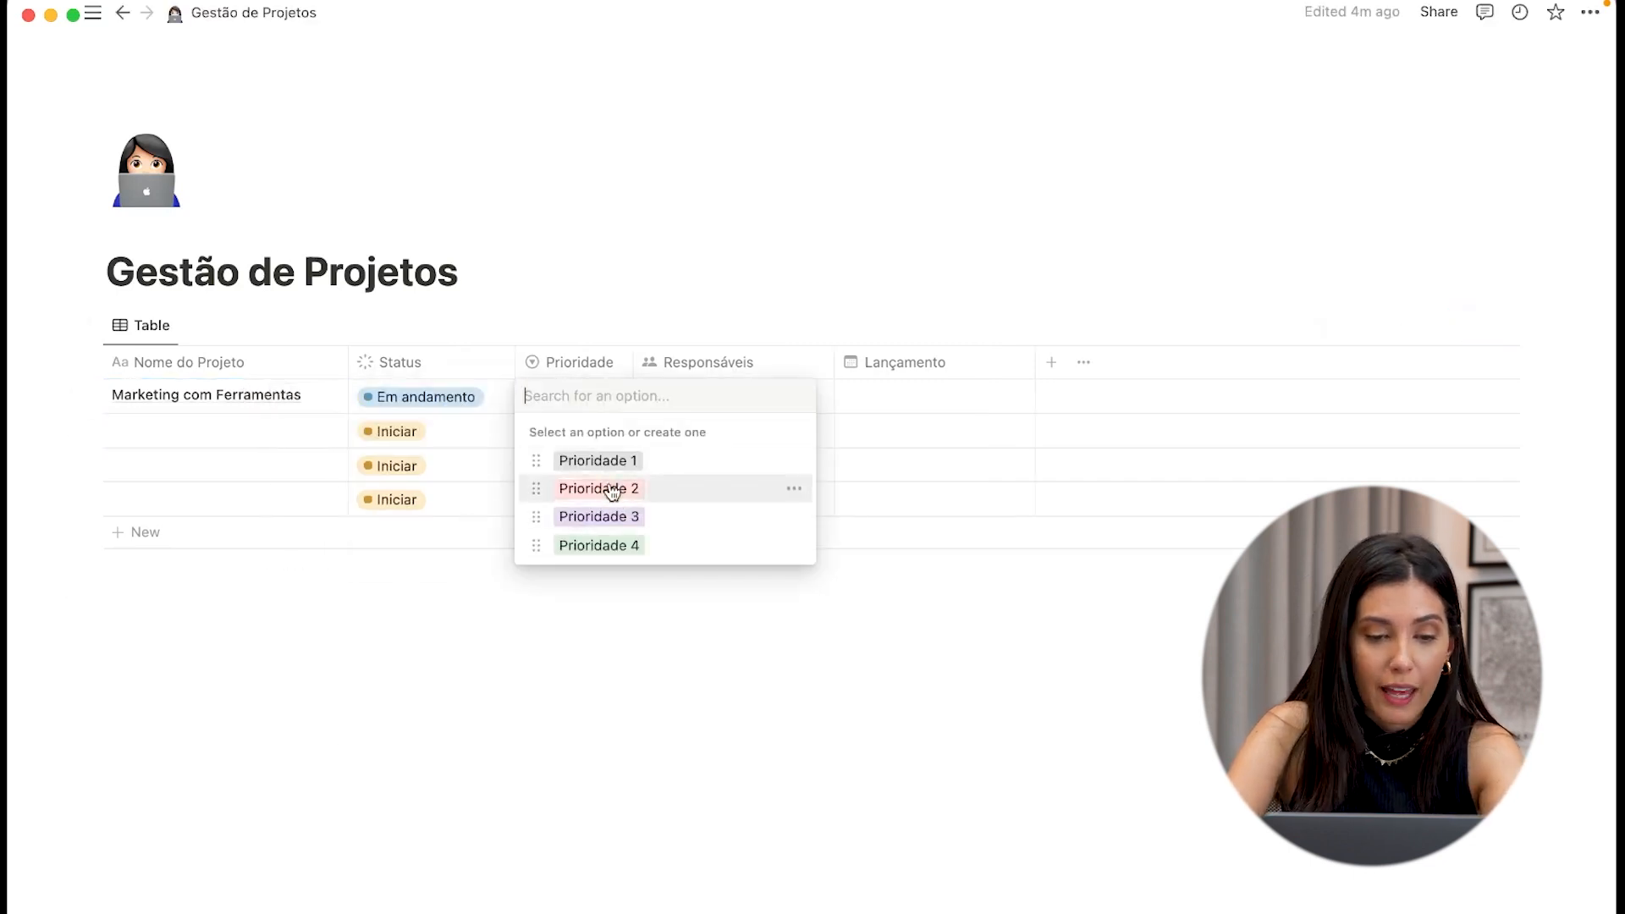
pyautogui.click(603, 462)
# Step: Color the Prioridade 1 option red and the Prioridade 2 option orange
pyautogui.click(591, 402)
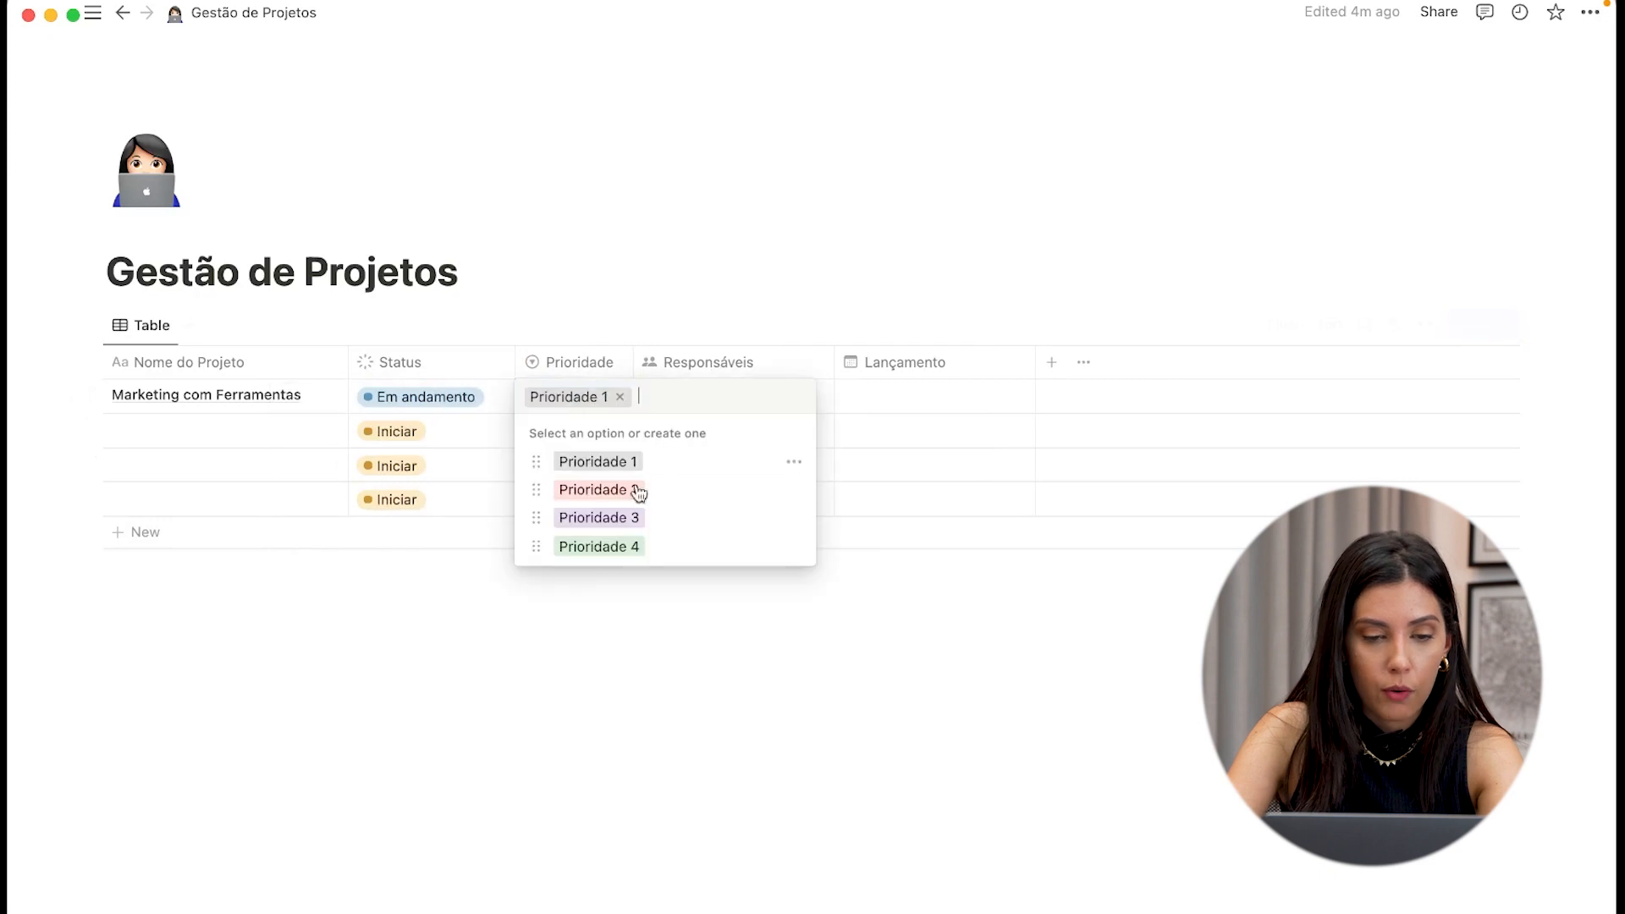
pyautogui.click(794, 461)
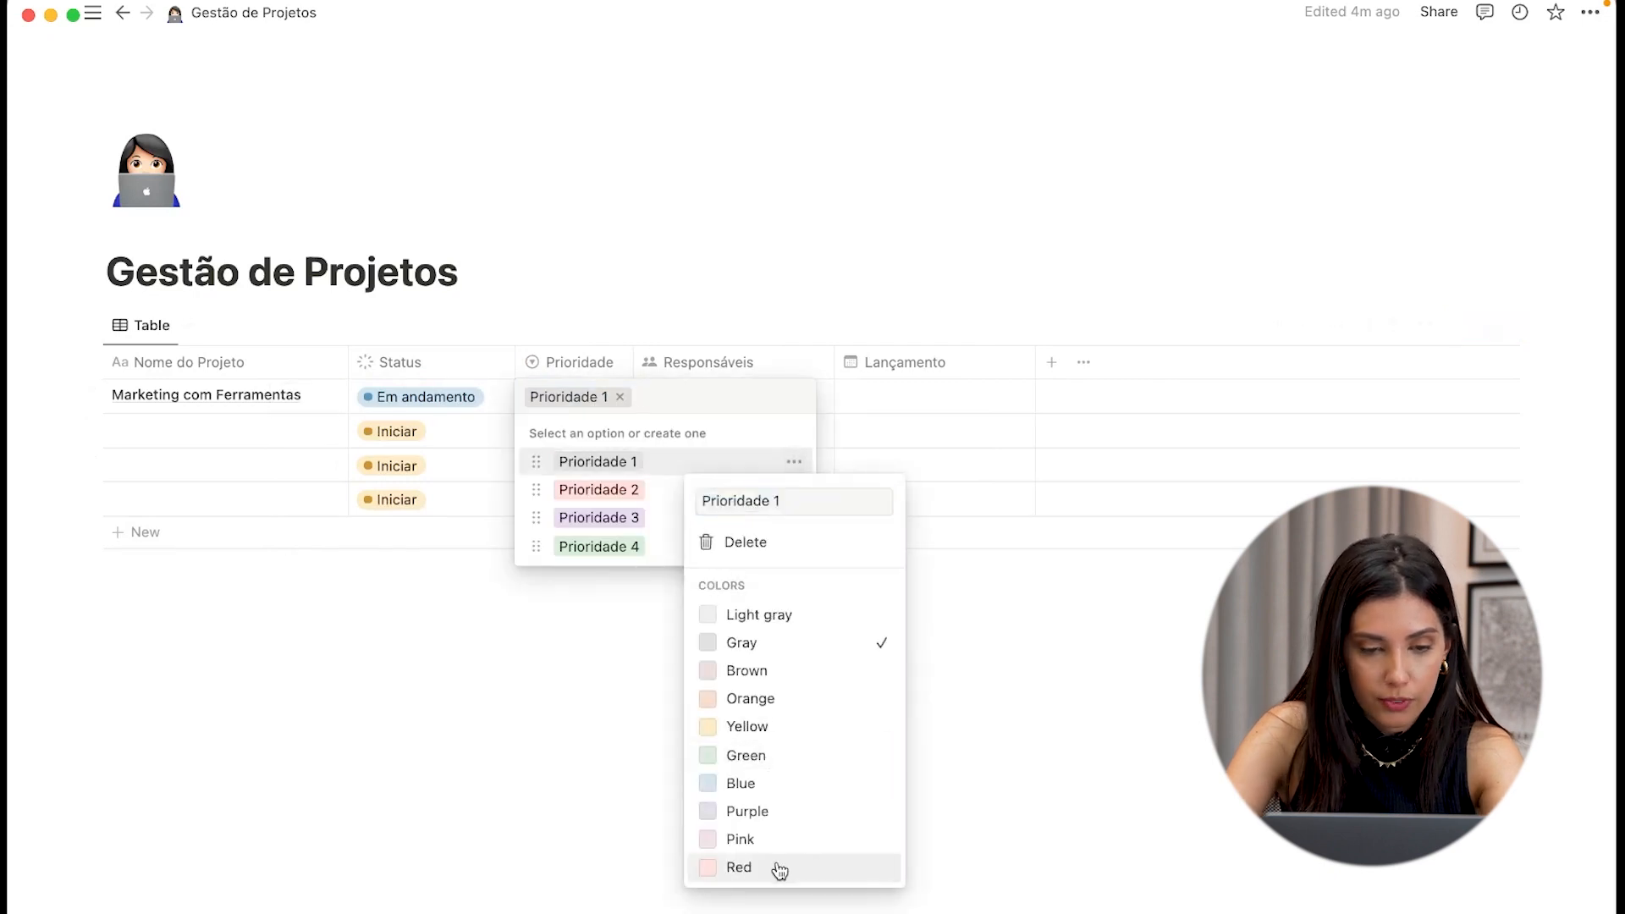
pyautogui.click(779, 868)
pyautogui.click(646, 501)
pyautogui.click(793, 489)
pyautogui.click(745, 728)
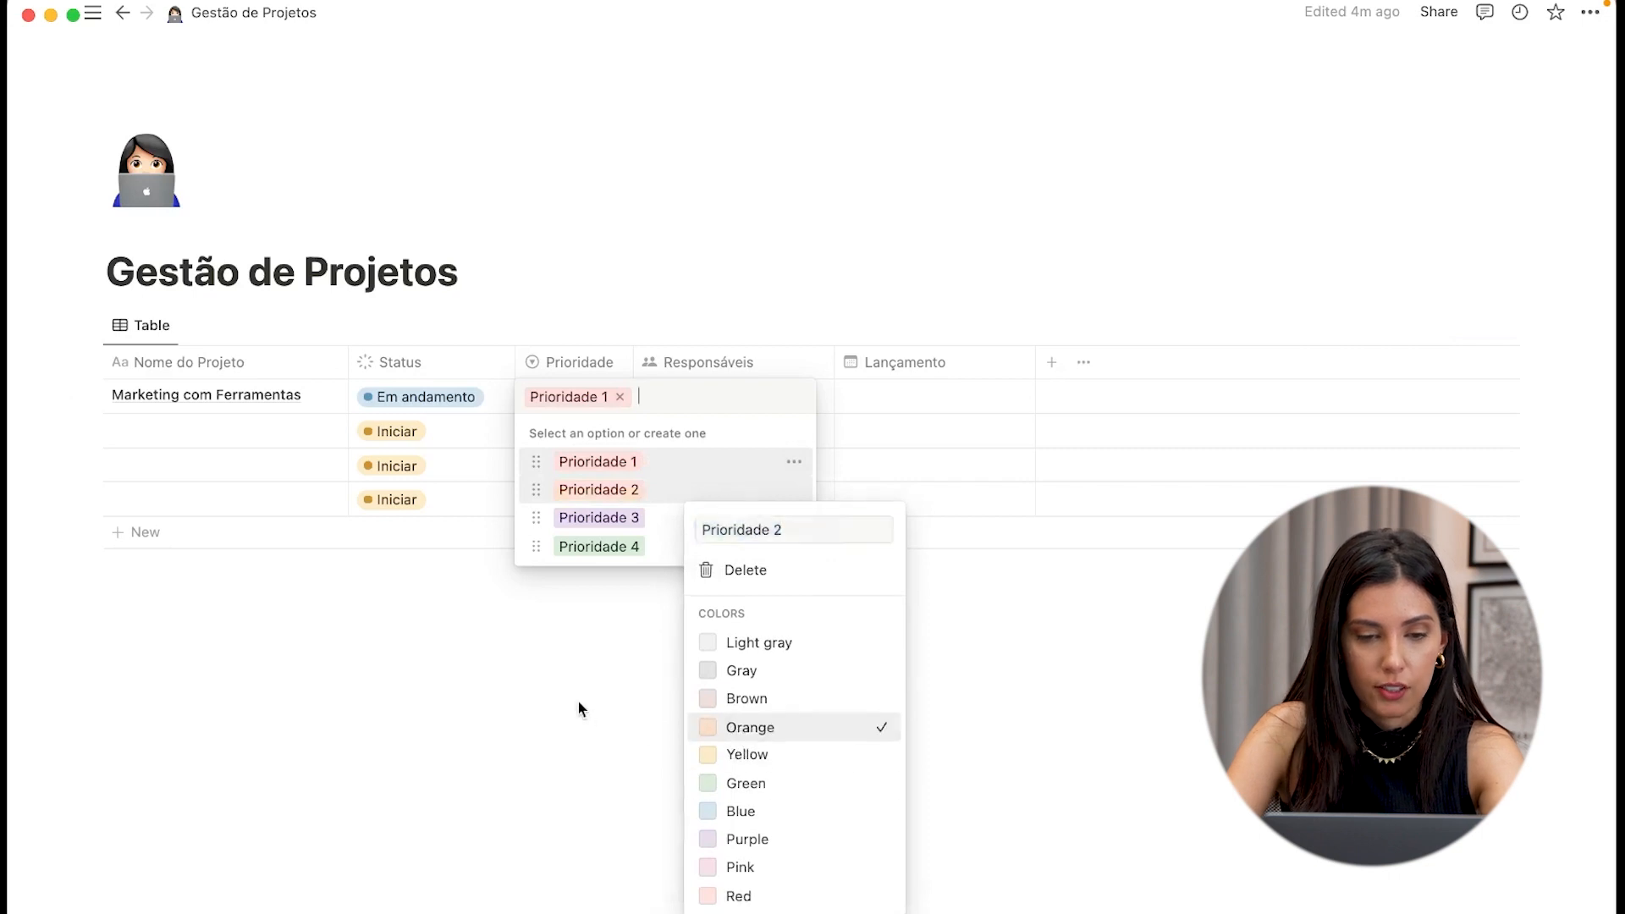
pyautogui.click(707, 428)
pyautogui.press('Escape')
# Step: Assign a responsible person to the Marketing com Ferramentas project and set its Lançamento date to 06/01/2023
pyautogui.click(686, 407)
pyautogui.click(659, 461)
pyautogui.press('Escape')
pyautogui.click(904, 409)
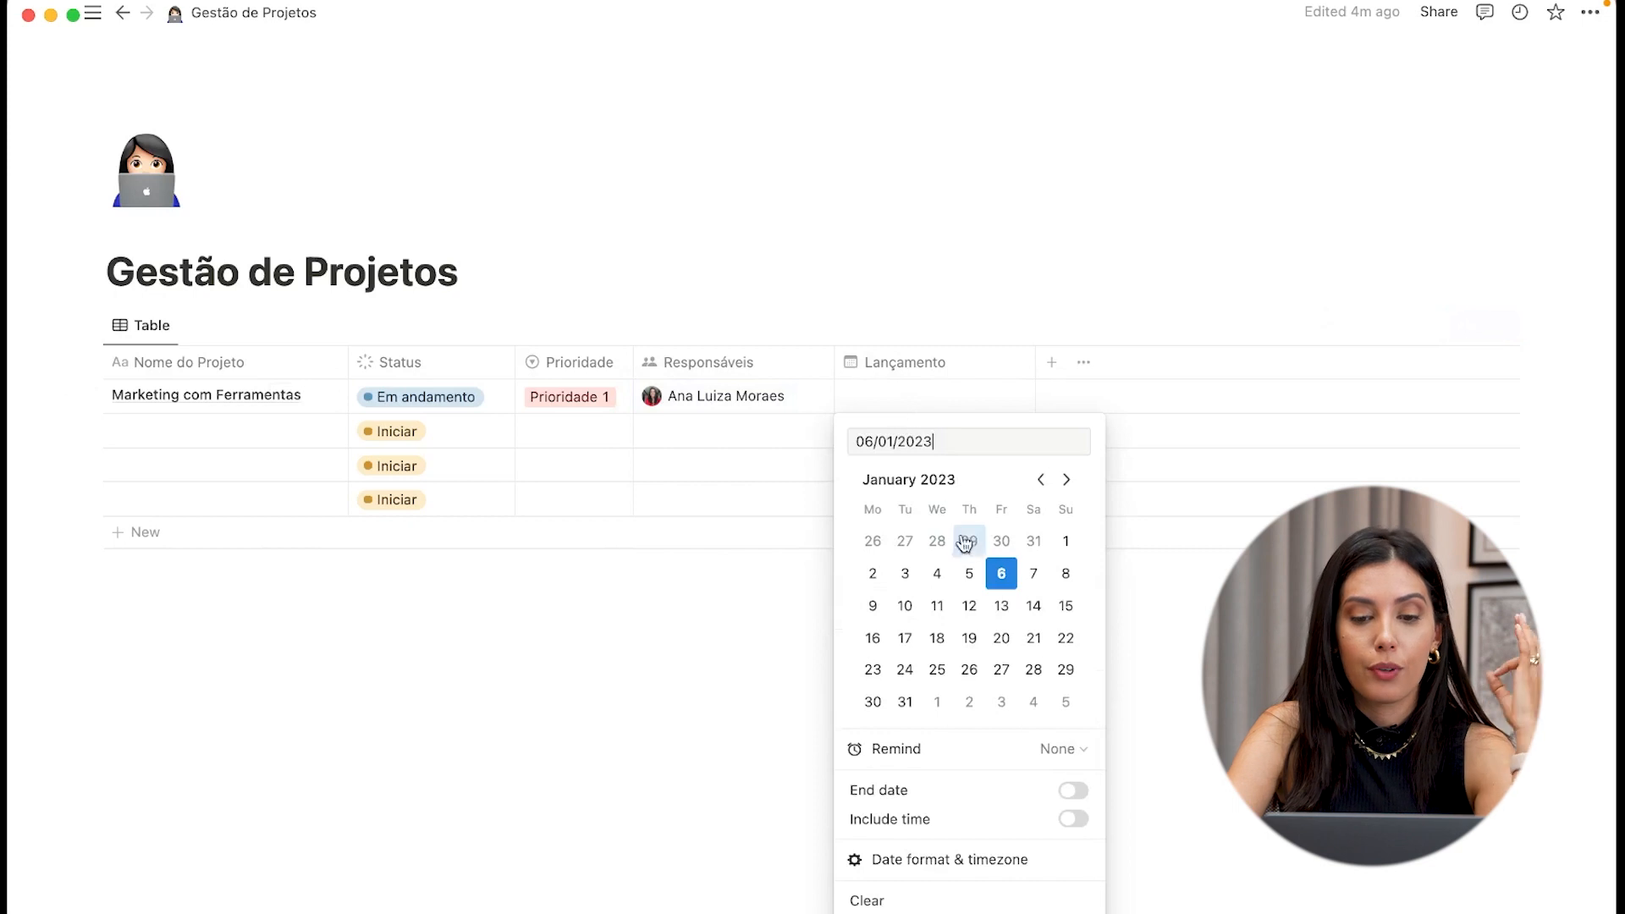
pyautogui.click(1001, 574)
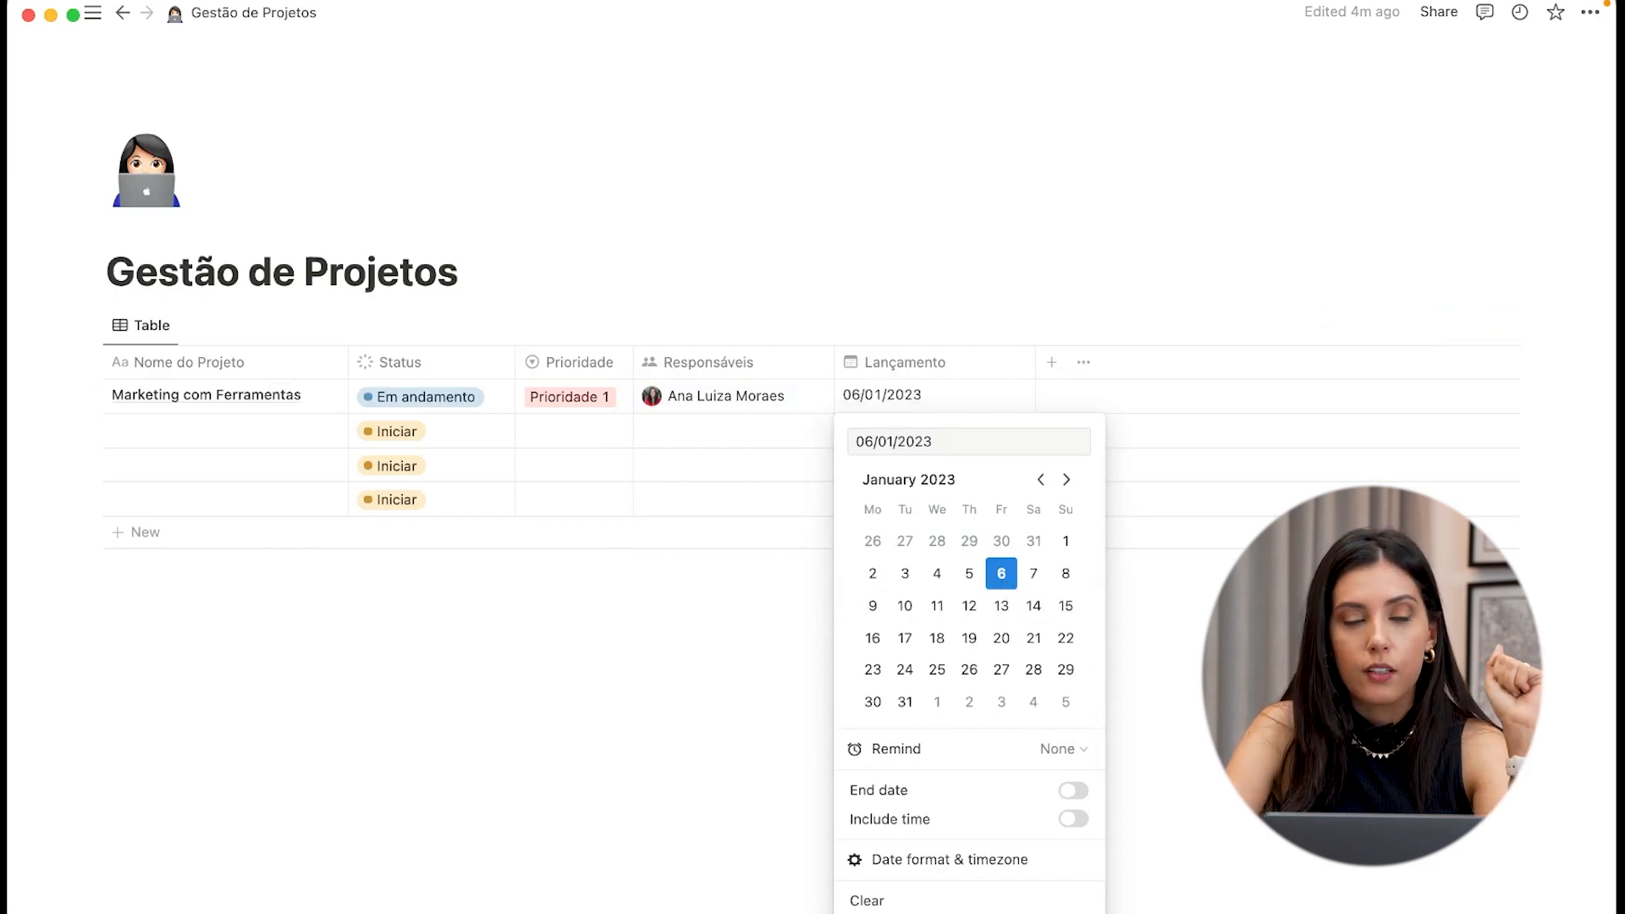
pyautogui.press('Escape')
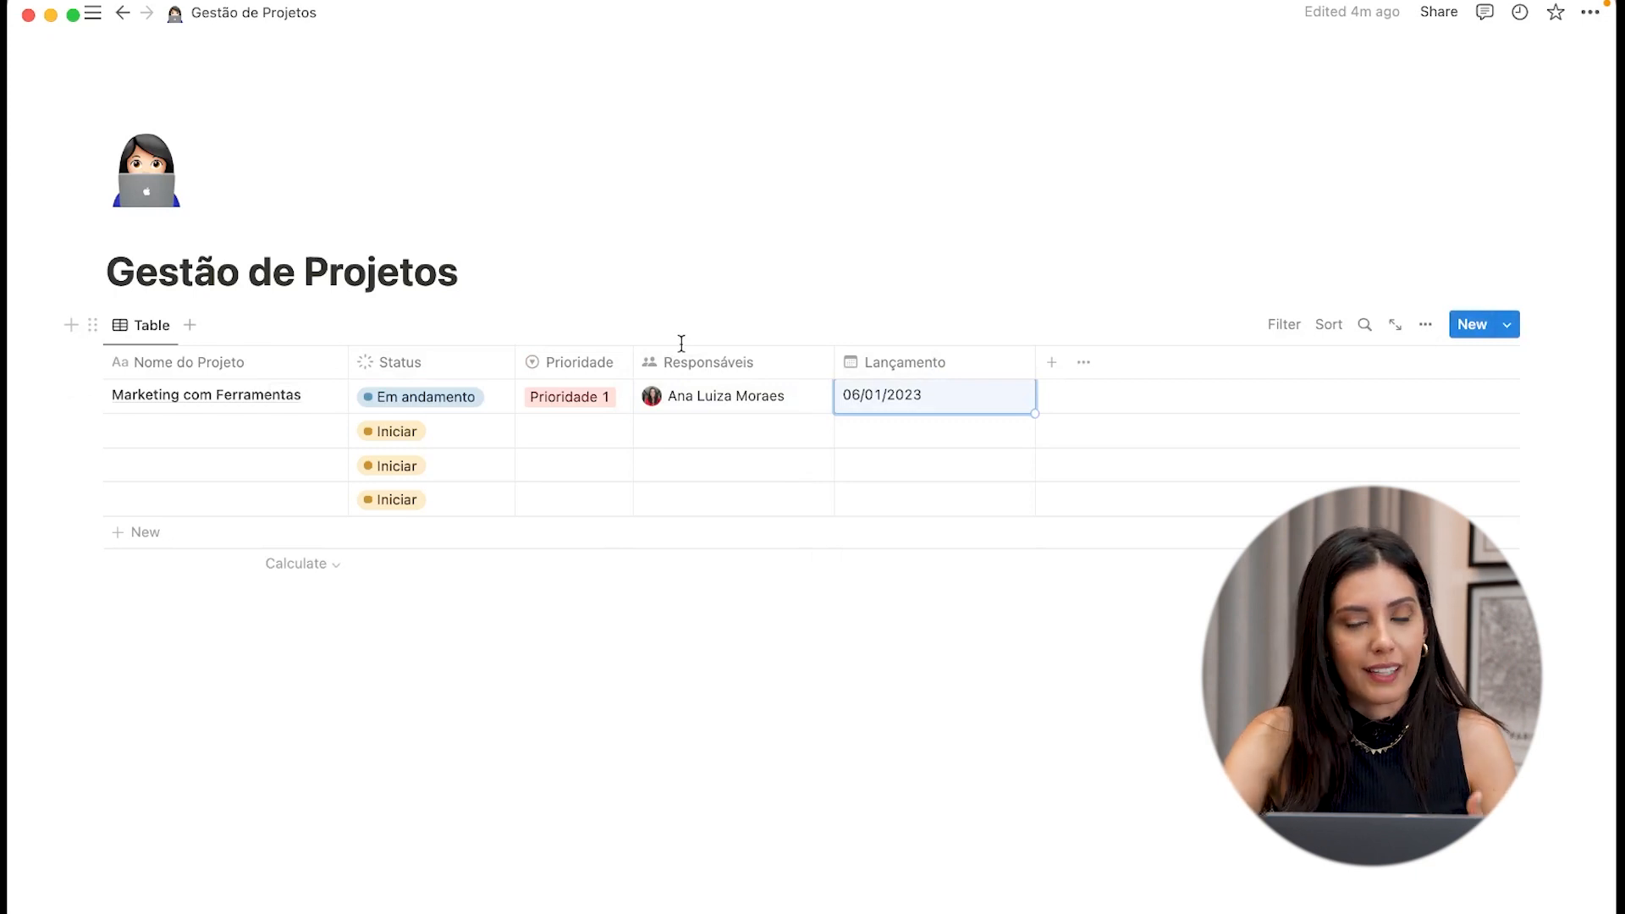
# Step: Add a relation property to the project table linked to the Gestor de Tarefas database, and have it also show on Gestor de Tarefas
pyautogui.click(1058, 364)
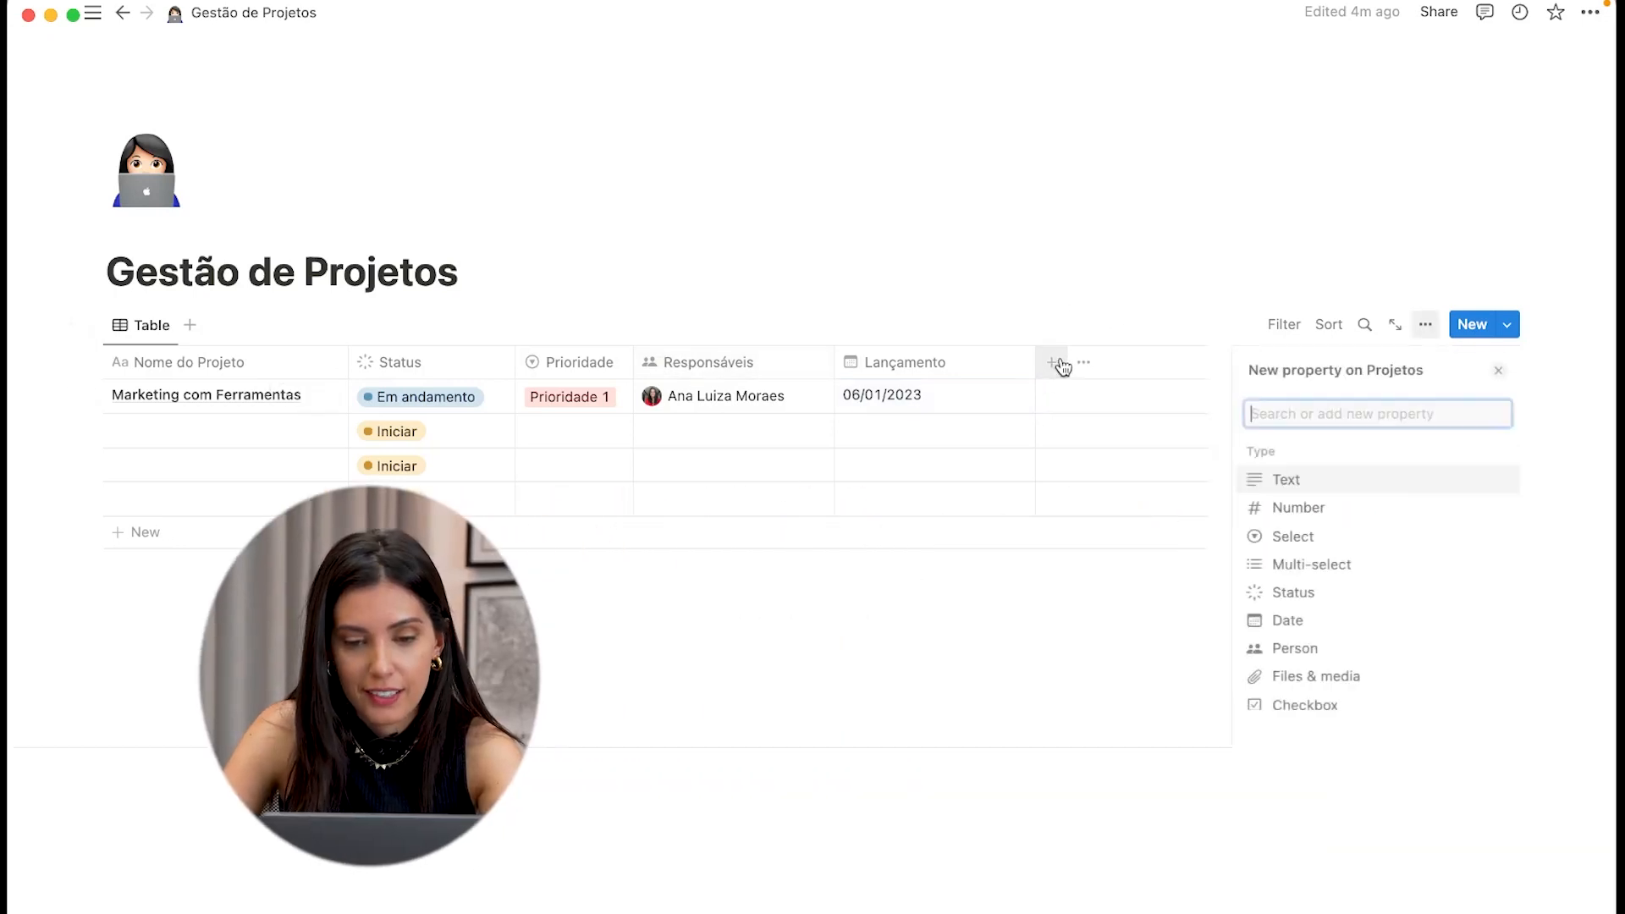
pyautogui.scroll(-4, 1360, 525)
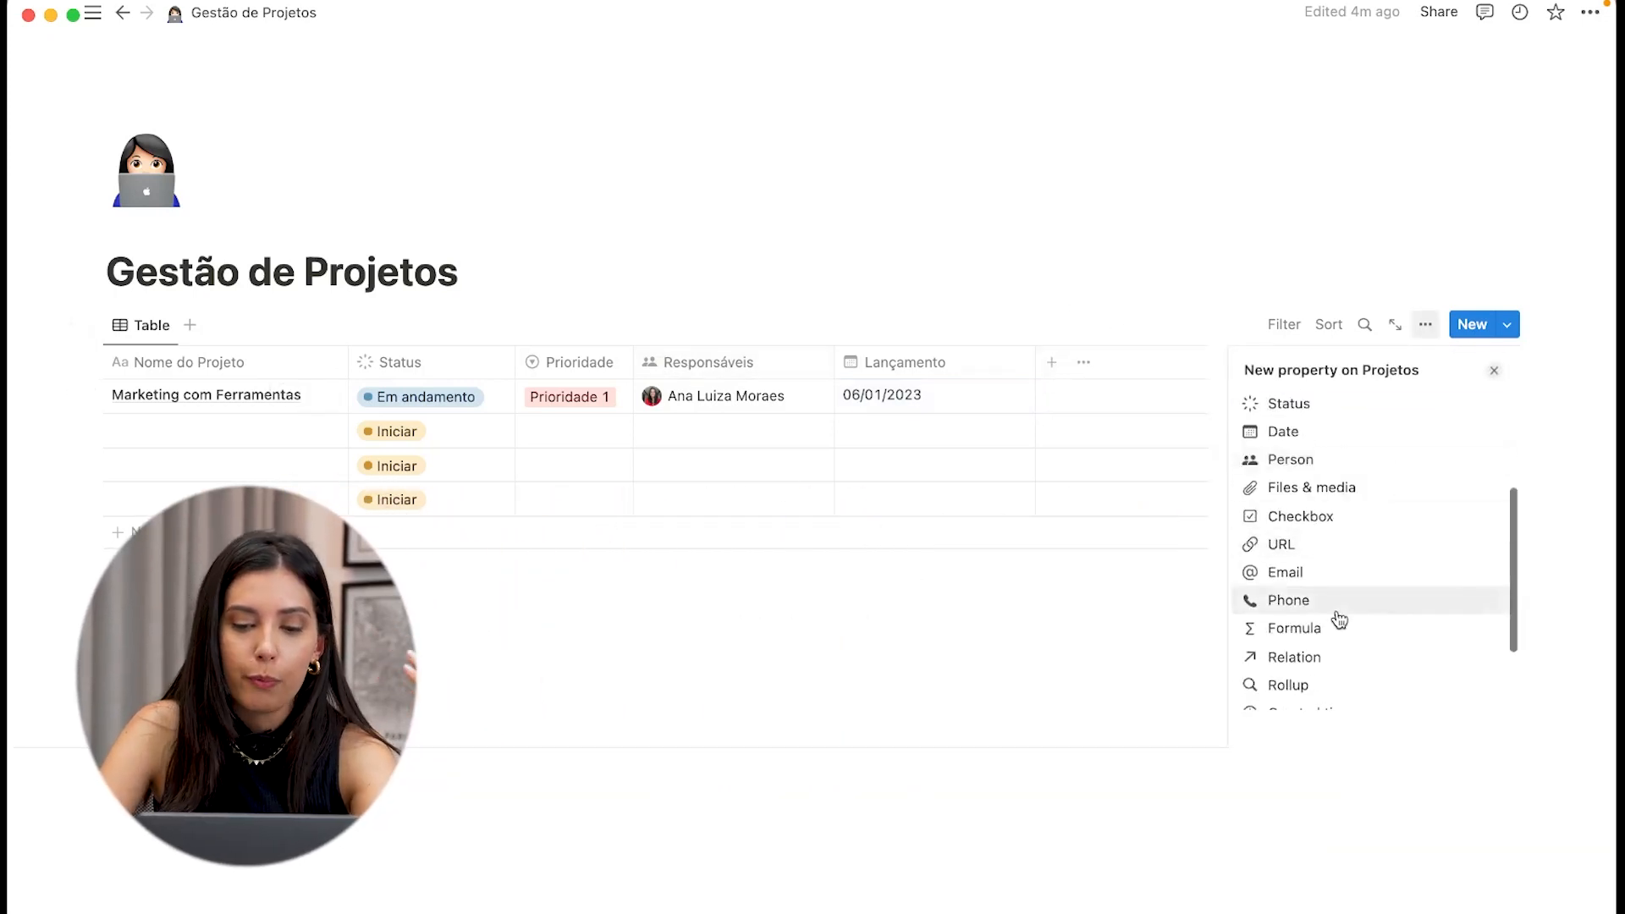
pyautogui.click(1318, 658)
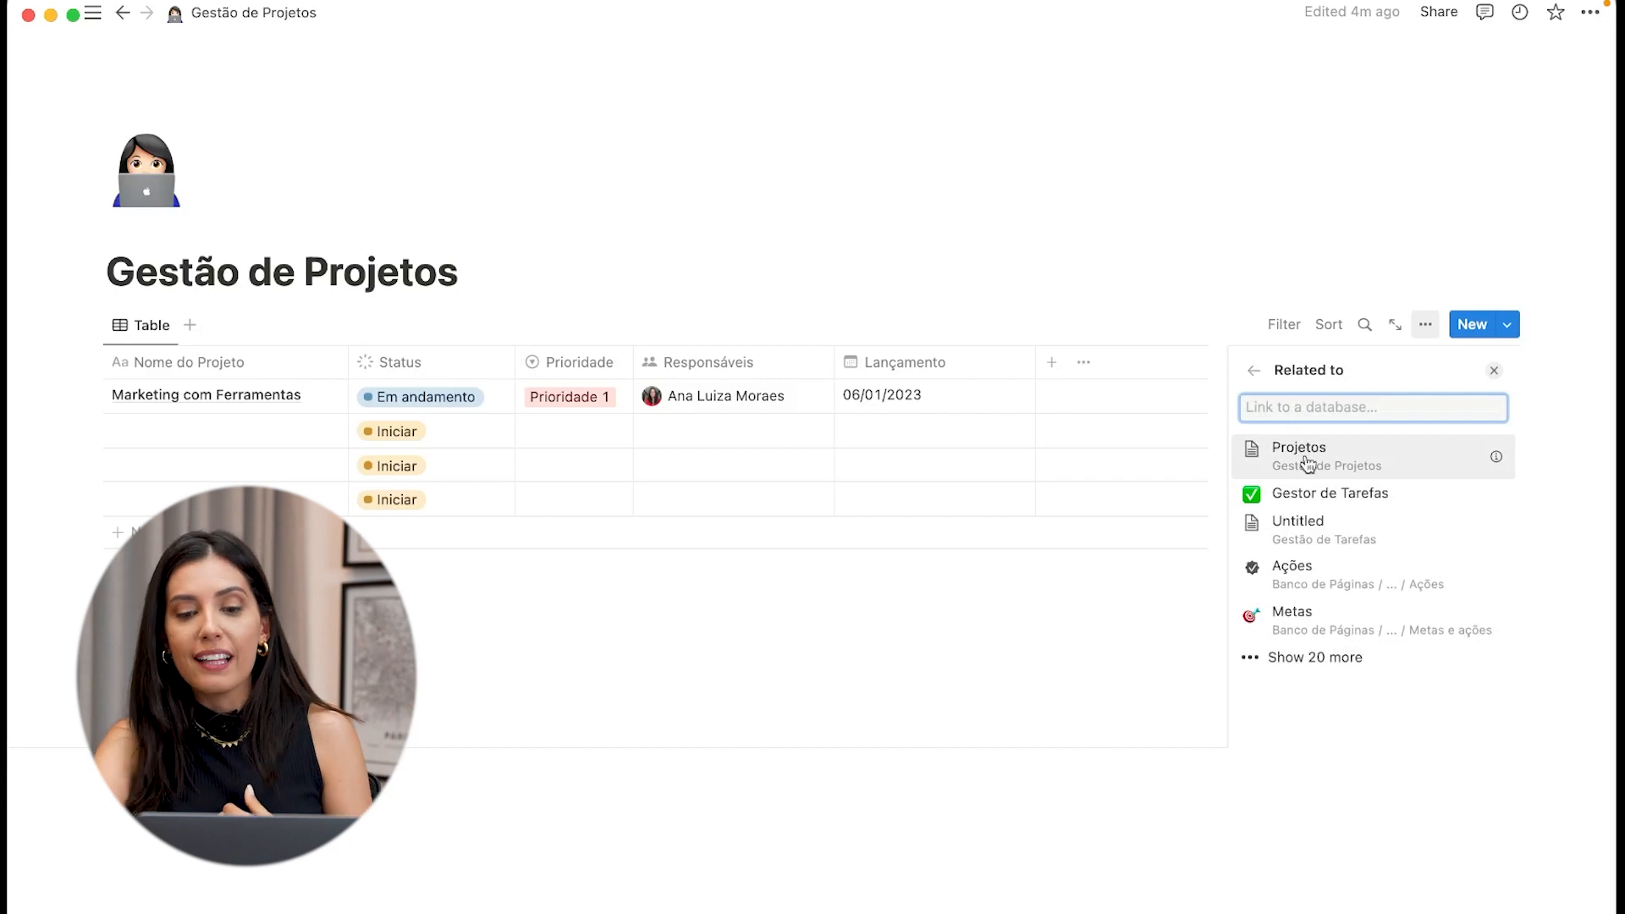
pyautogui.click(1313, 494)
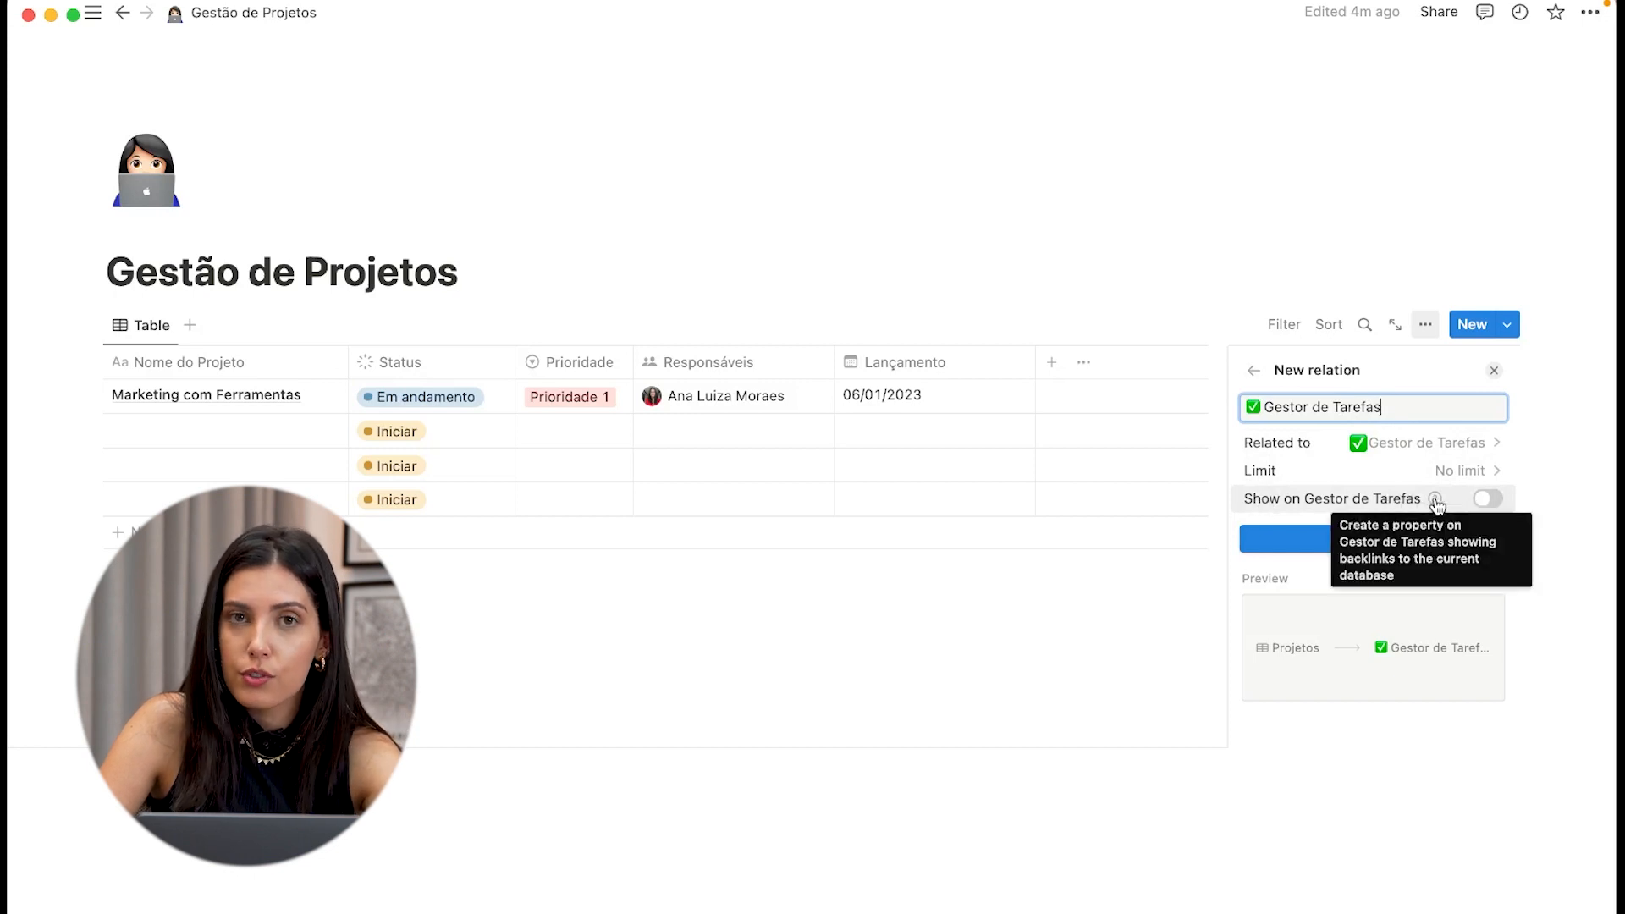
pyautogui.click(1488, 500)
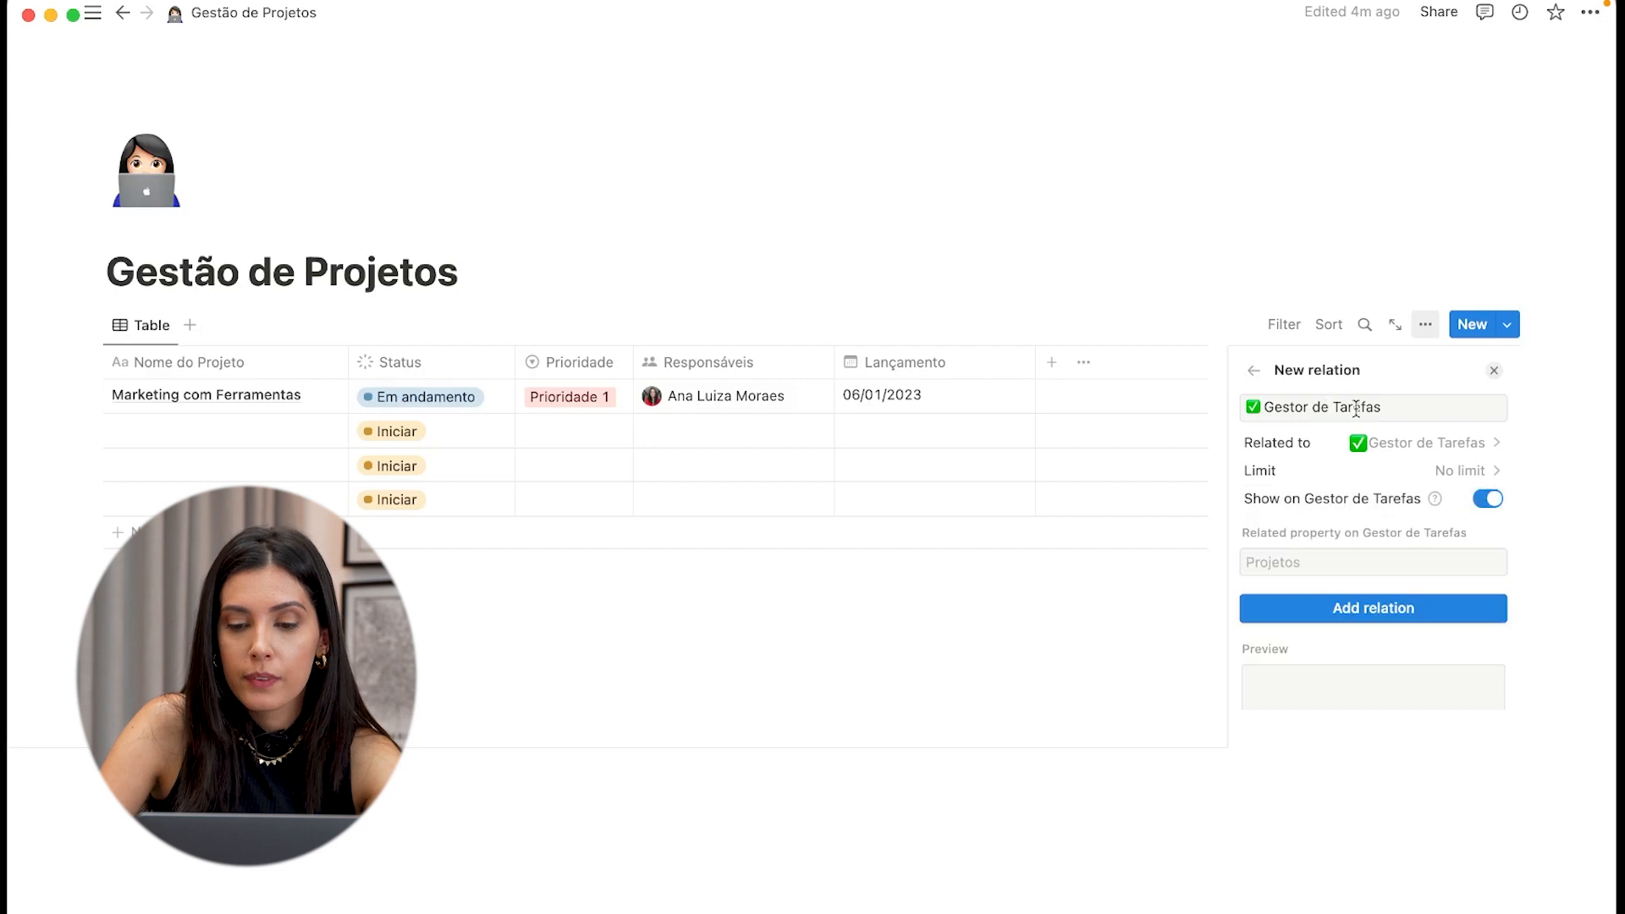
# Step: Name the relation "Tarefas" and its related property on Gestor de Tarefas "Projeto", and add the relation
pyautogui.moveTo(1401, 412); pyautogui.dragTo(1243, 409)
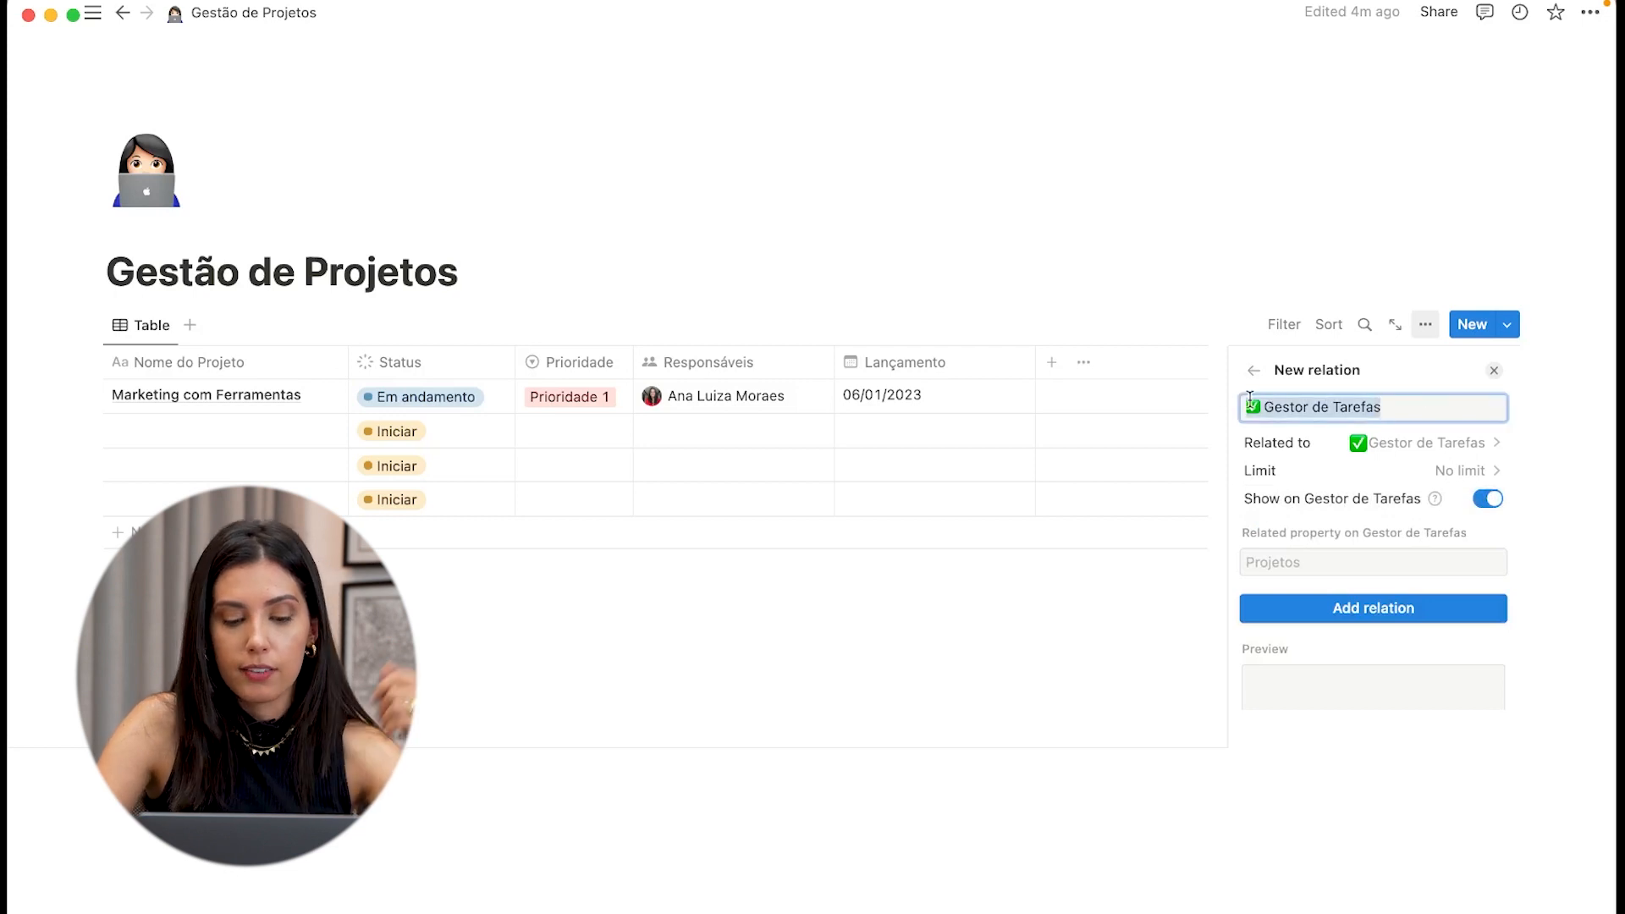
pyautogui.write('Tarefas')
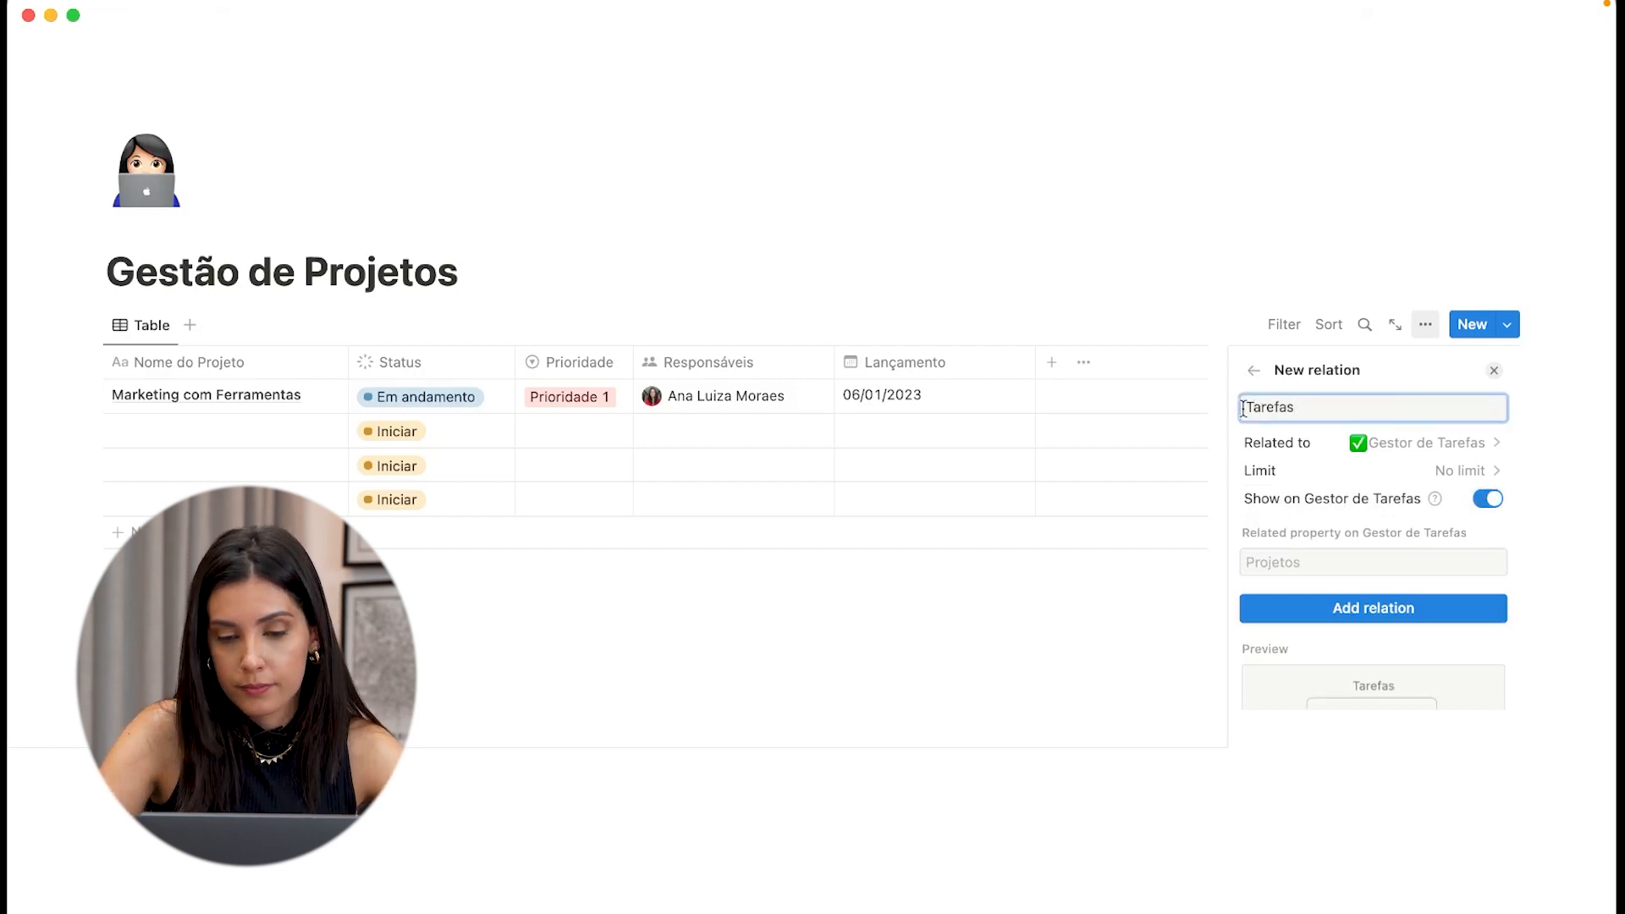
pyautogui.click(1345, 564)
pyautogui.write('Projeo')
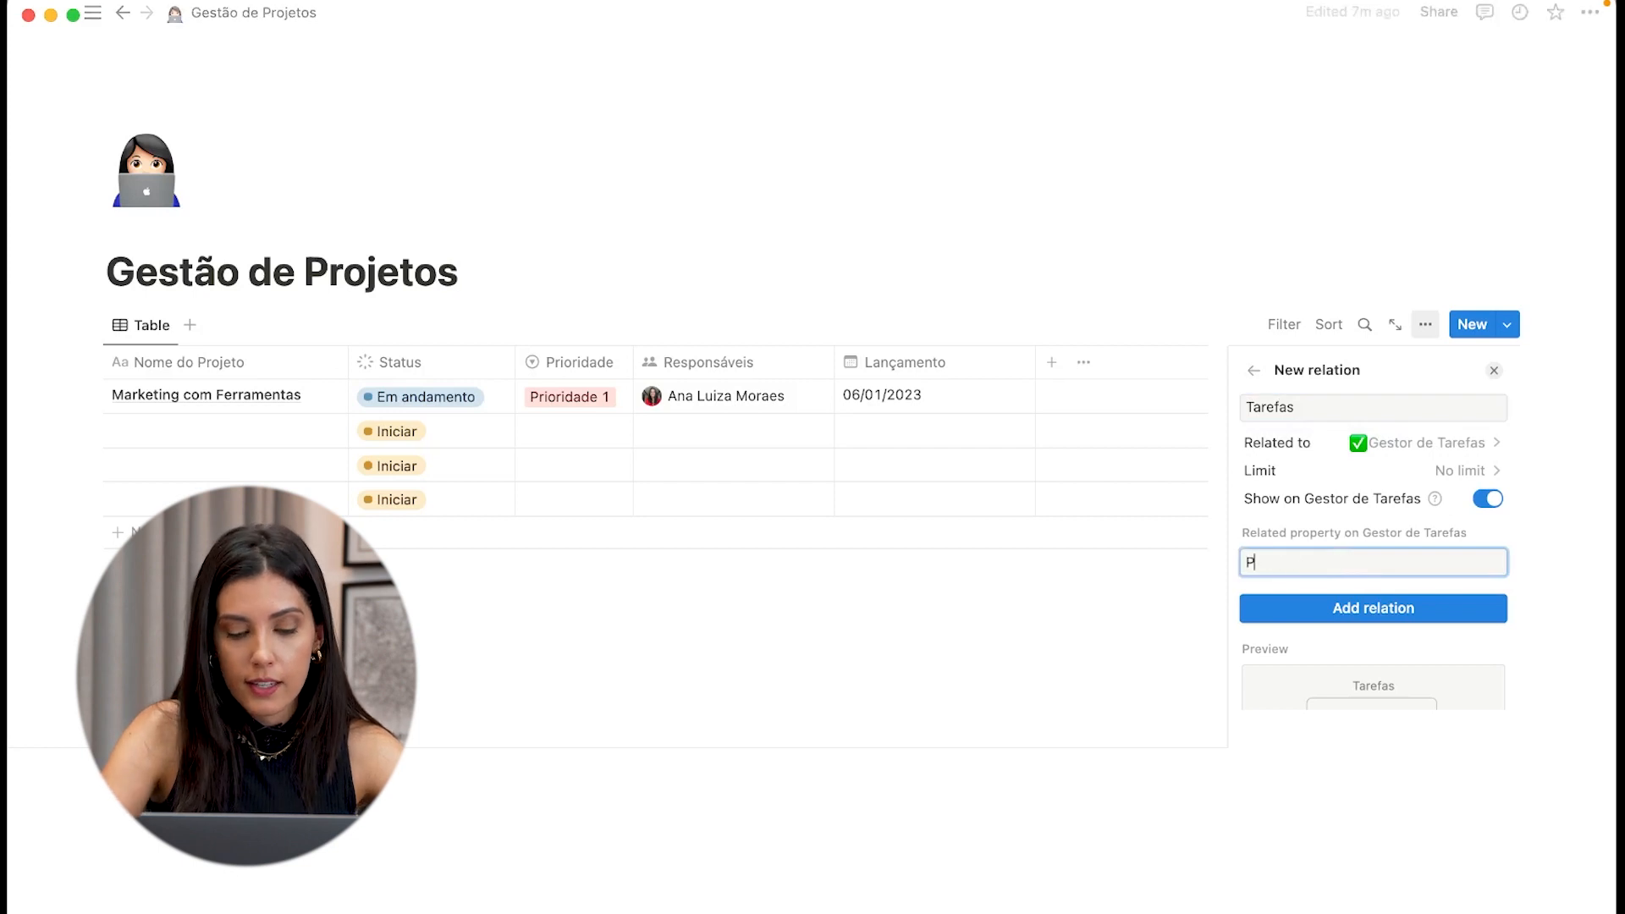
pyautogui.press('BackSpace')
pyautogui.write('to')
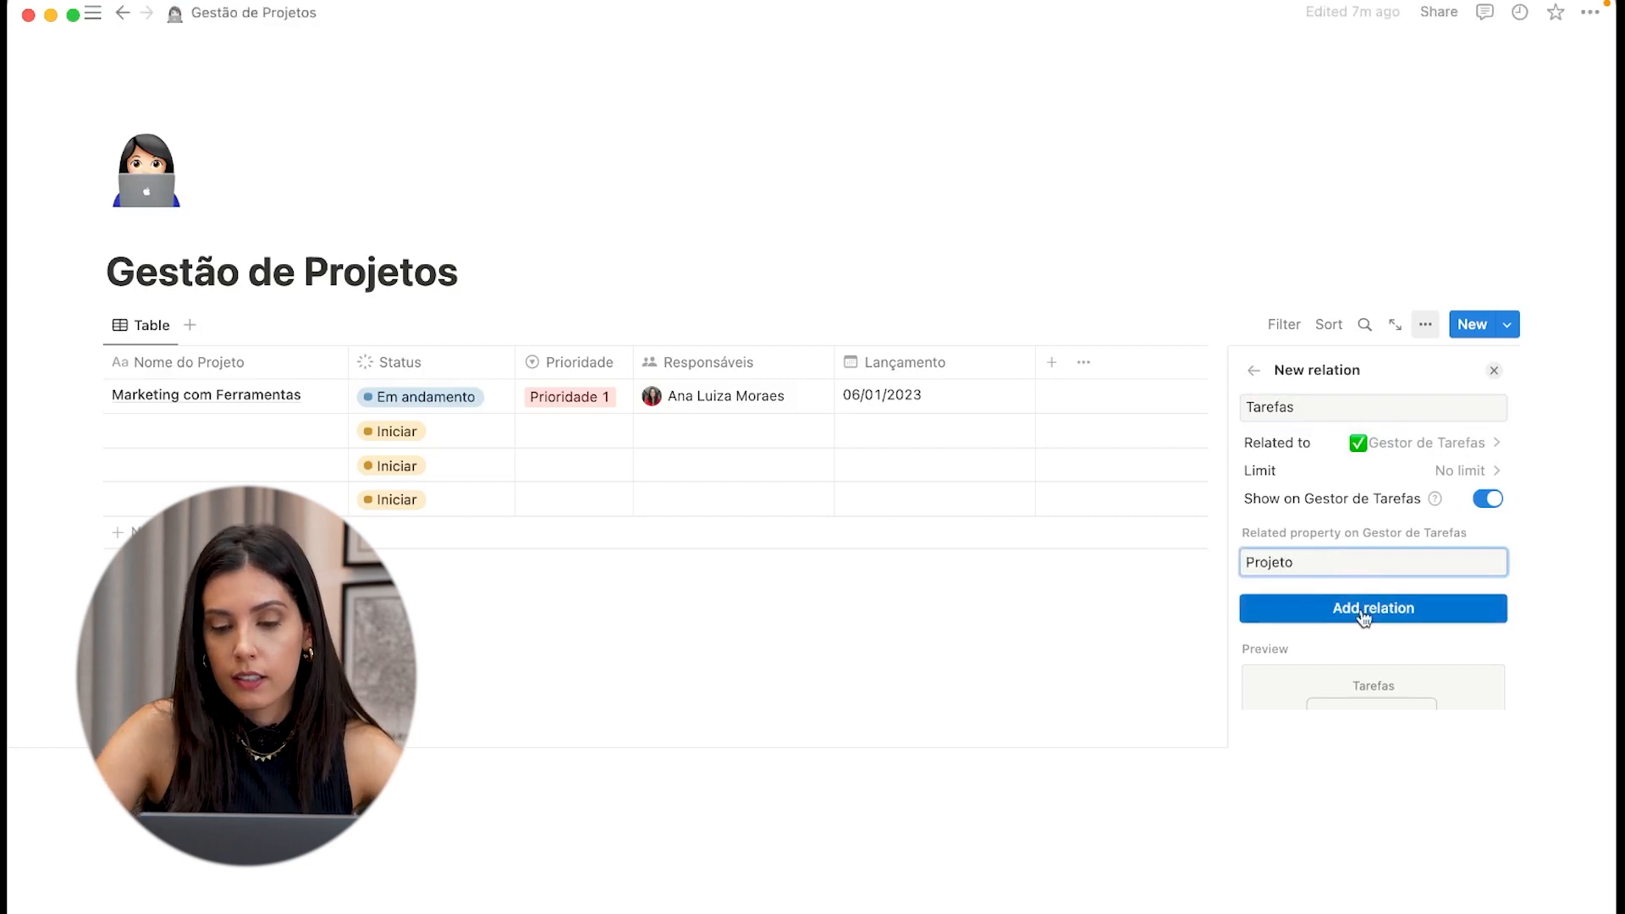
pyautogui.scroll(-2, 1360, 613)
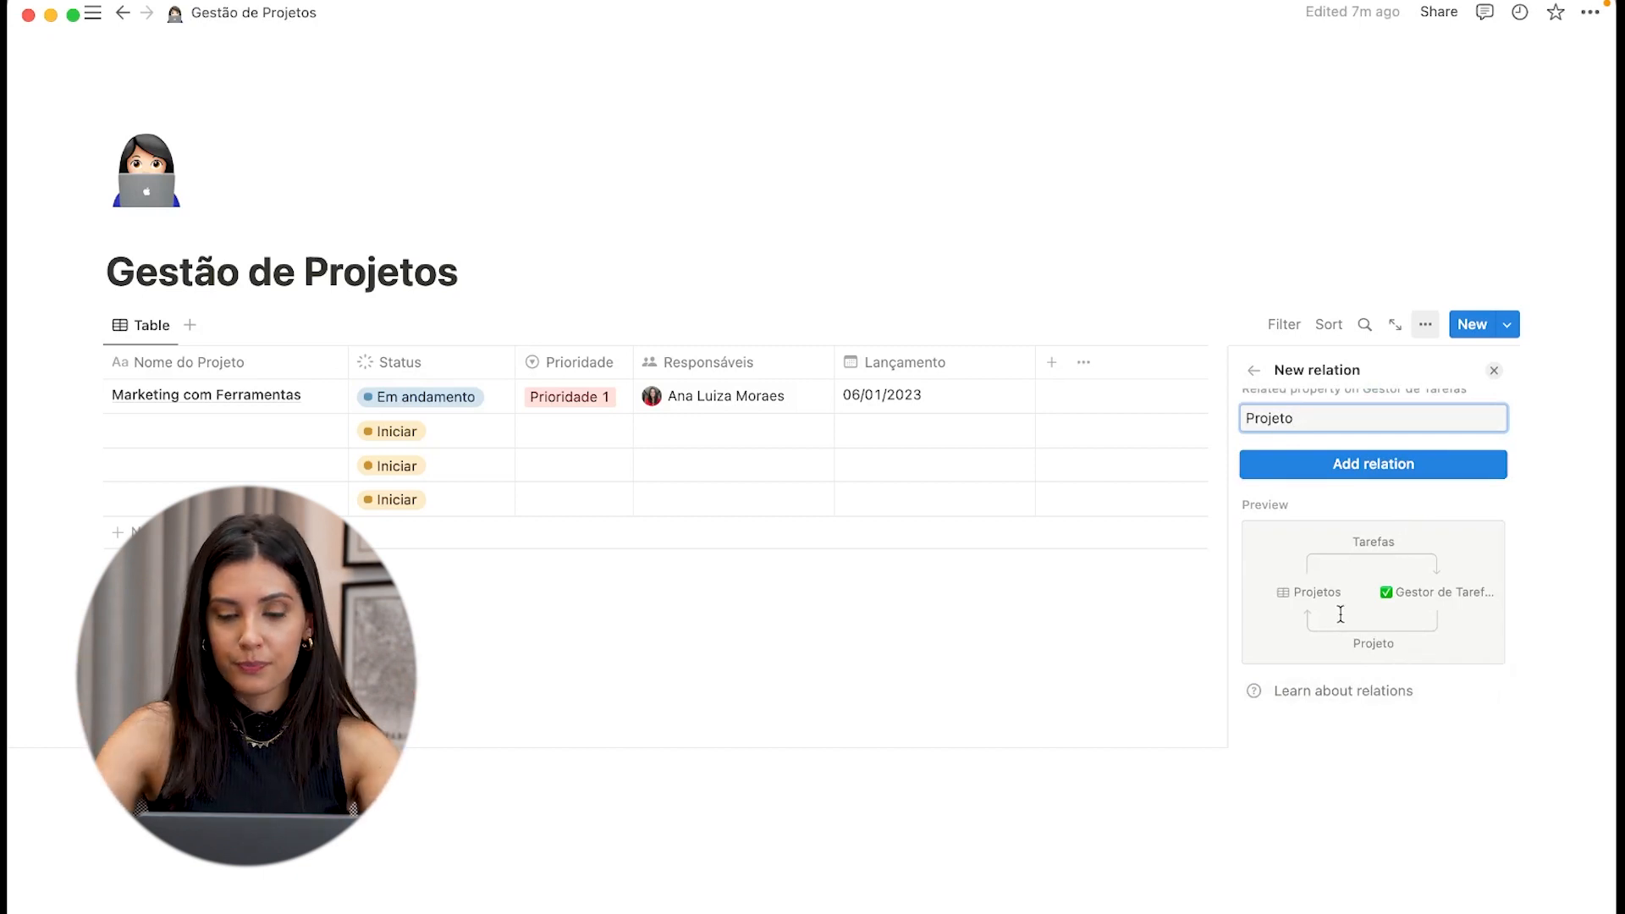
pyautogui.click(1410, 472)
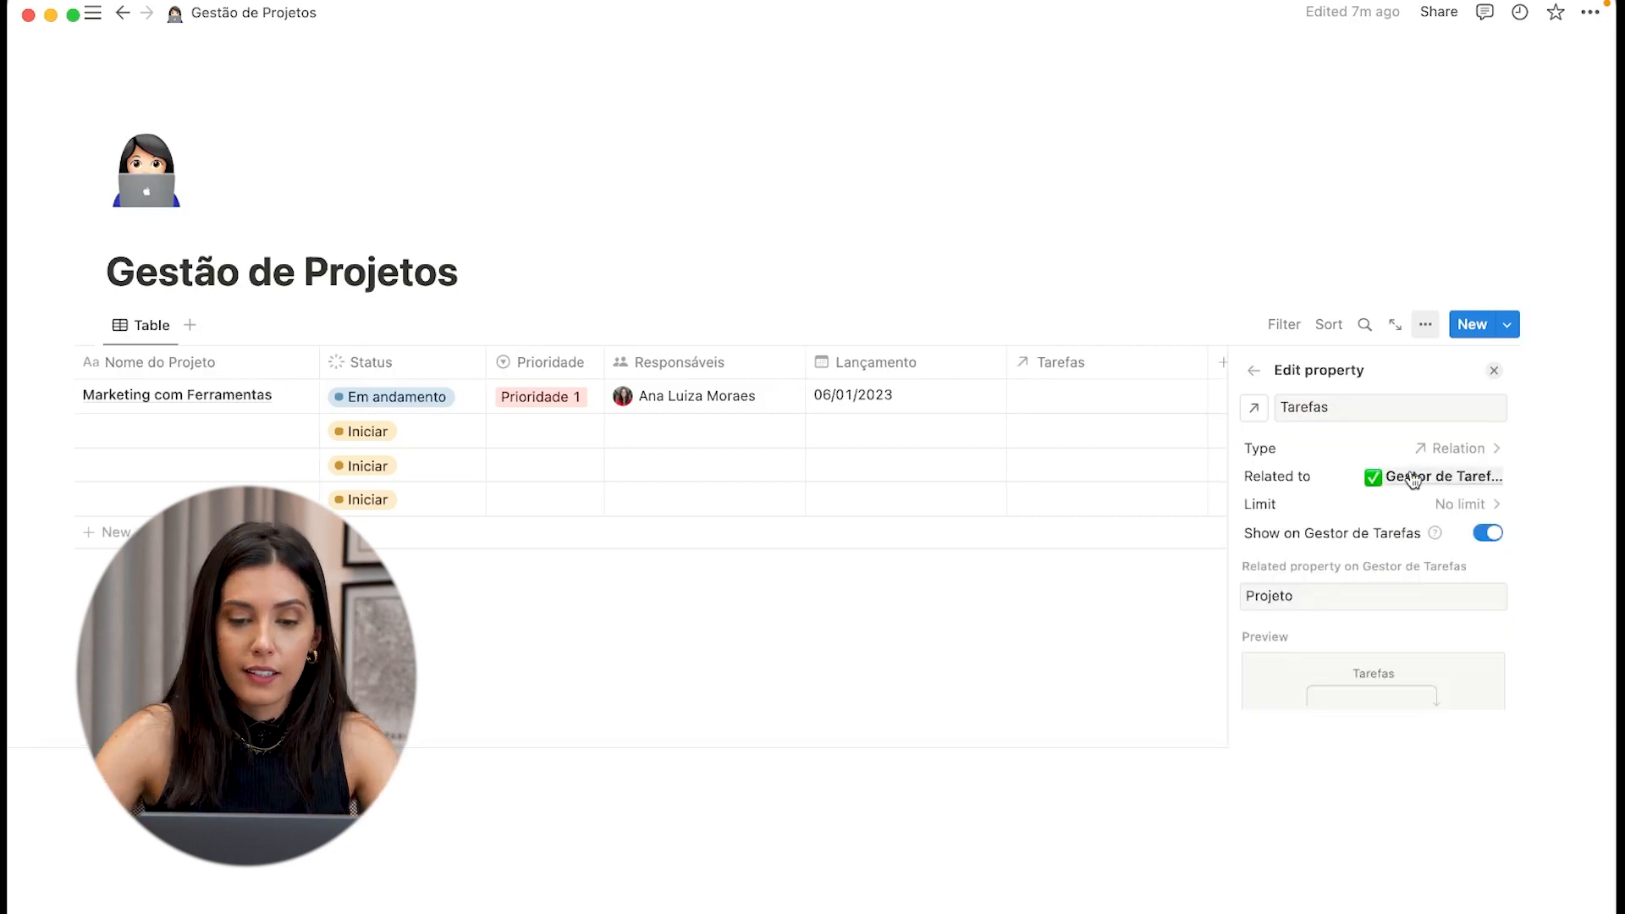
# Step: Give the Tarefas property the round check mark icon and close its settings
pyautogui.click(1255, 409)
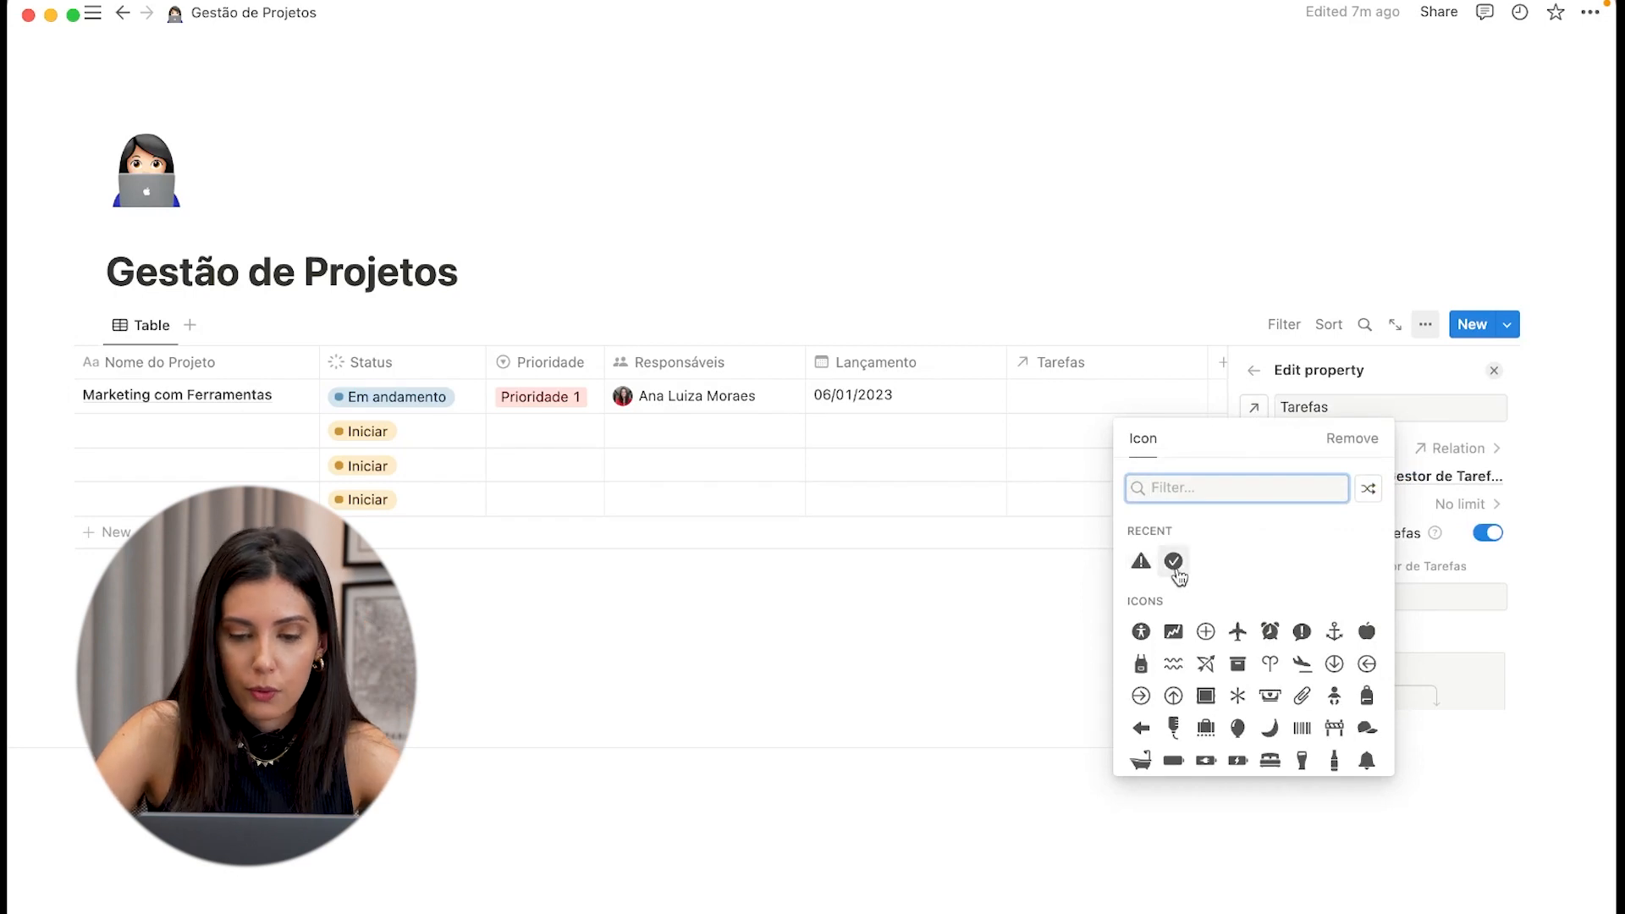
pyautogui.click(1173, 561)
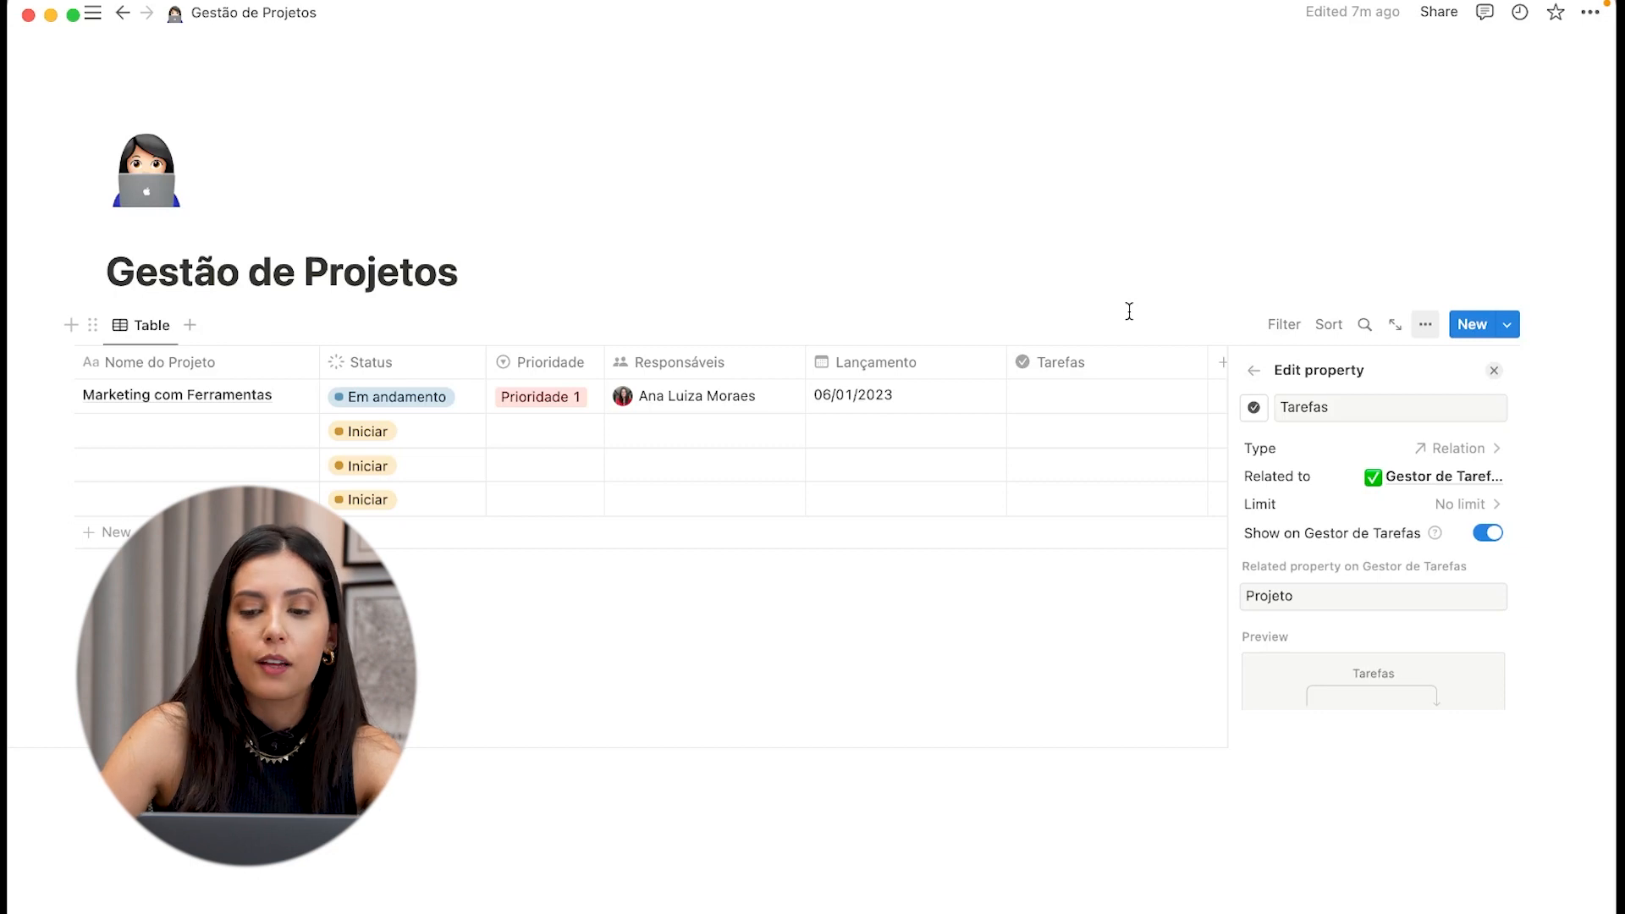
pyautogui.click(1212, 240)
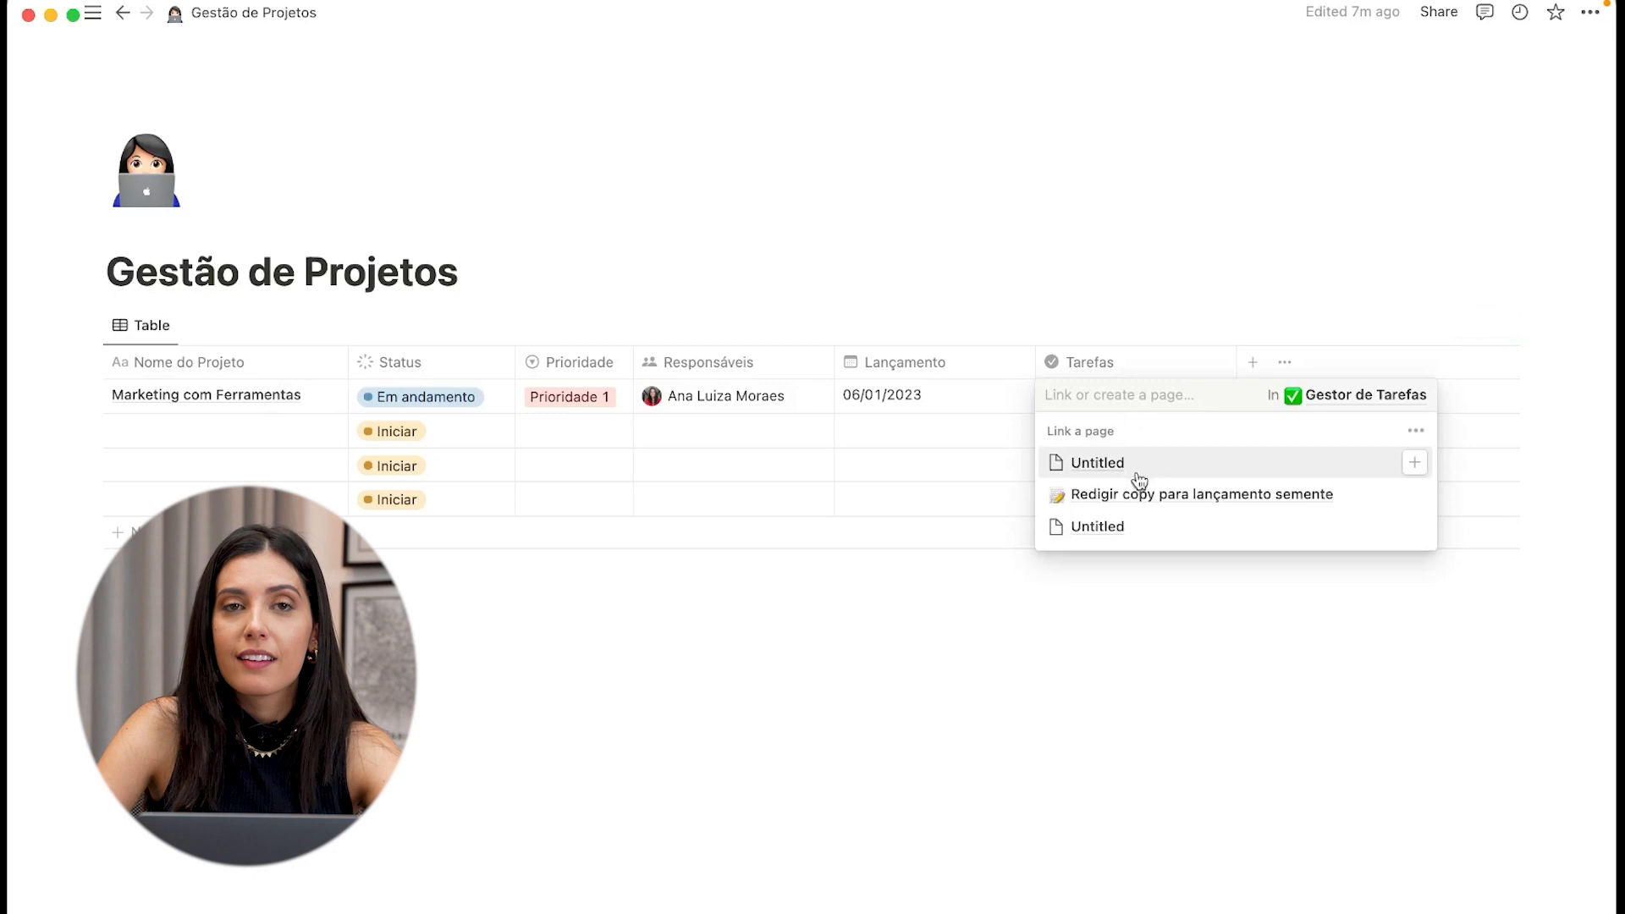
# Step: Link the task "Redigir copy para lançamento semente" to the Marketing com Ferramentas project and open that project's page
pyautogui.click(1151, 501)
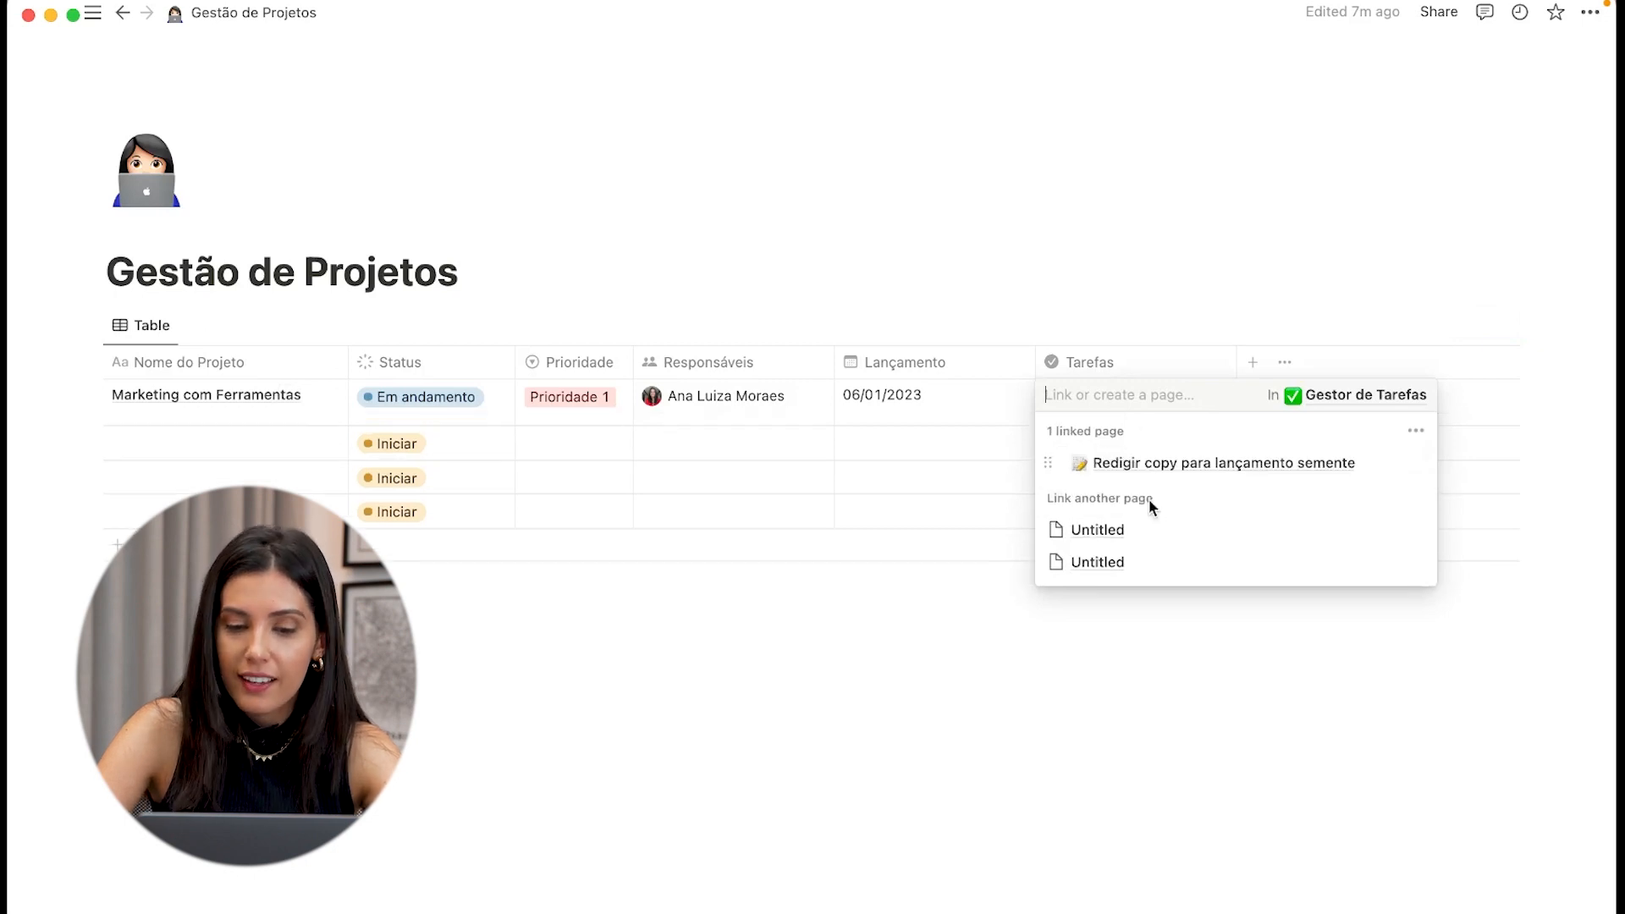
pyautogui.click(1323, 191)
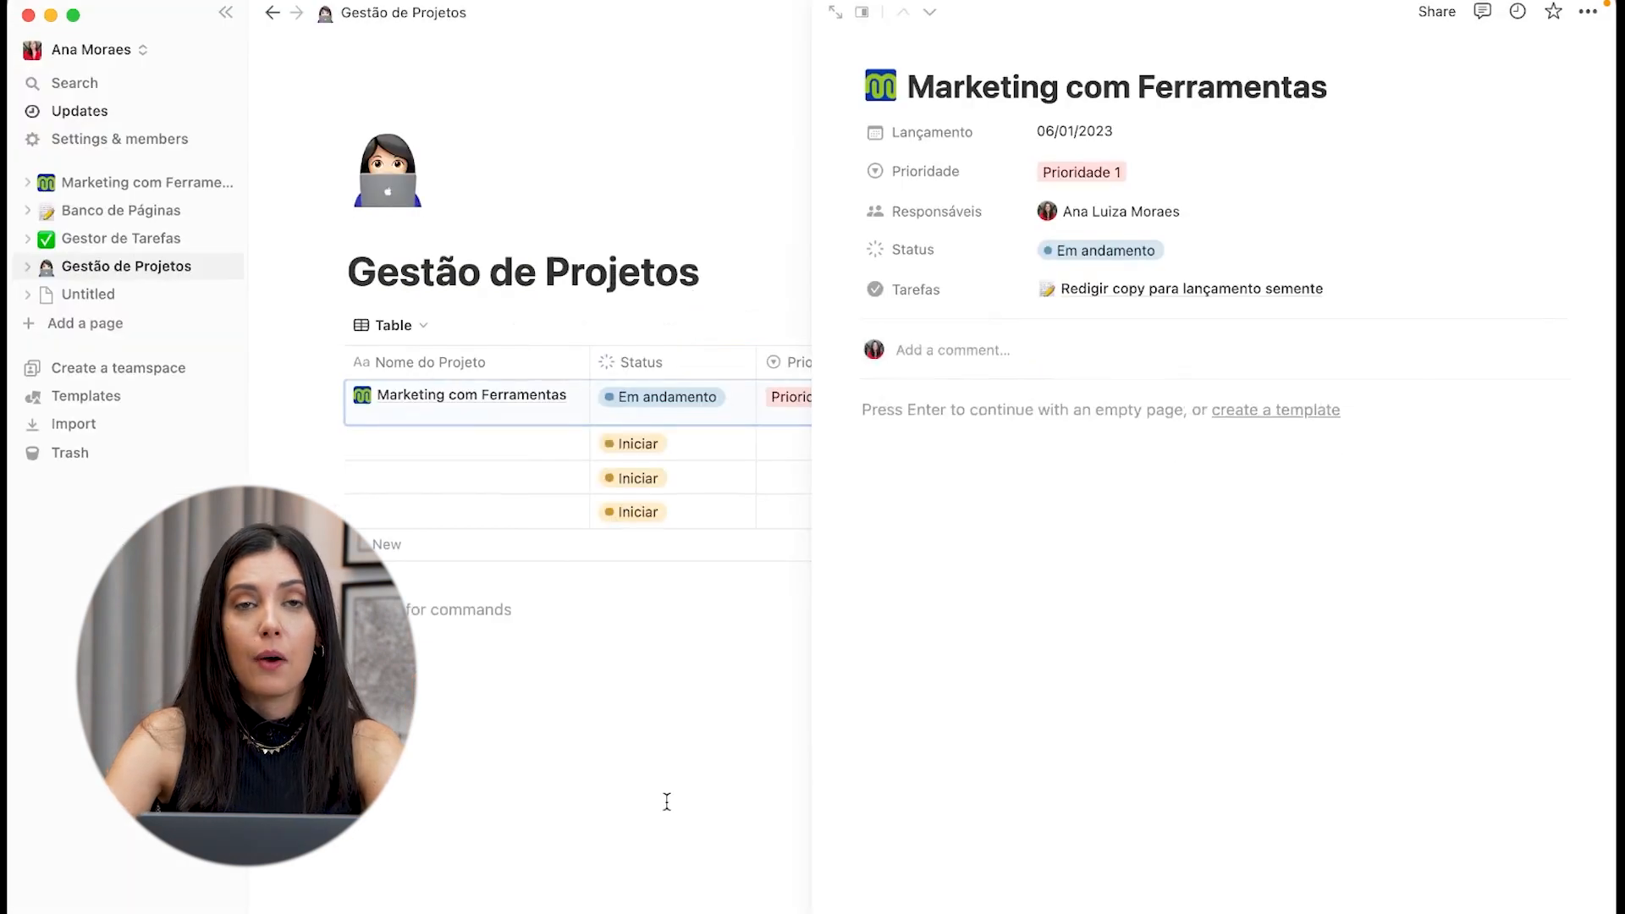
pyautogui.click(667, 801)
pyautogui.click(525, 395)
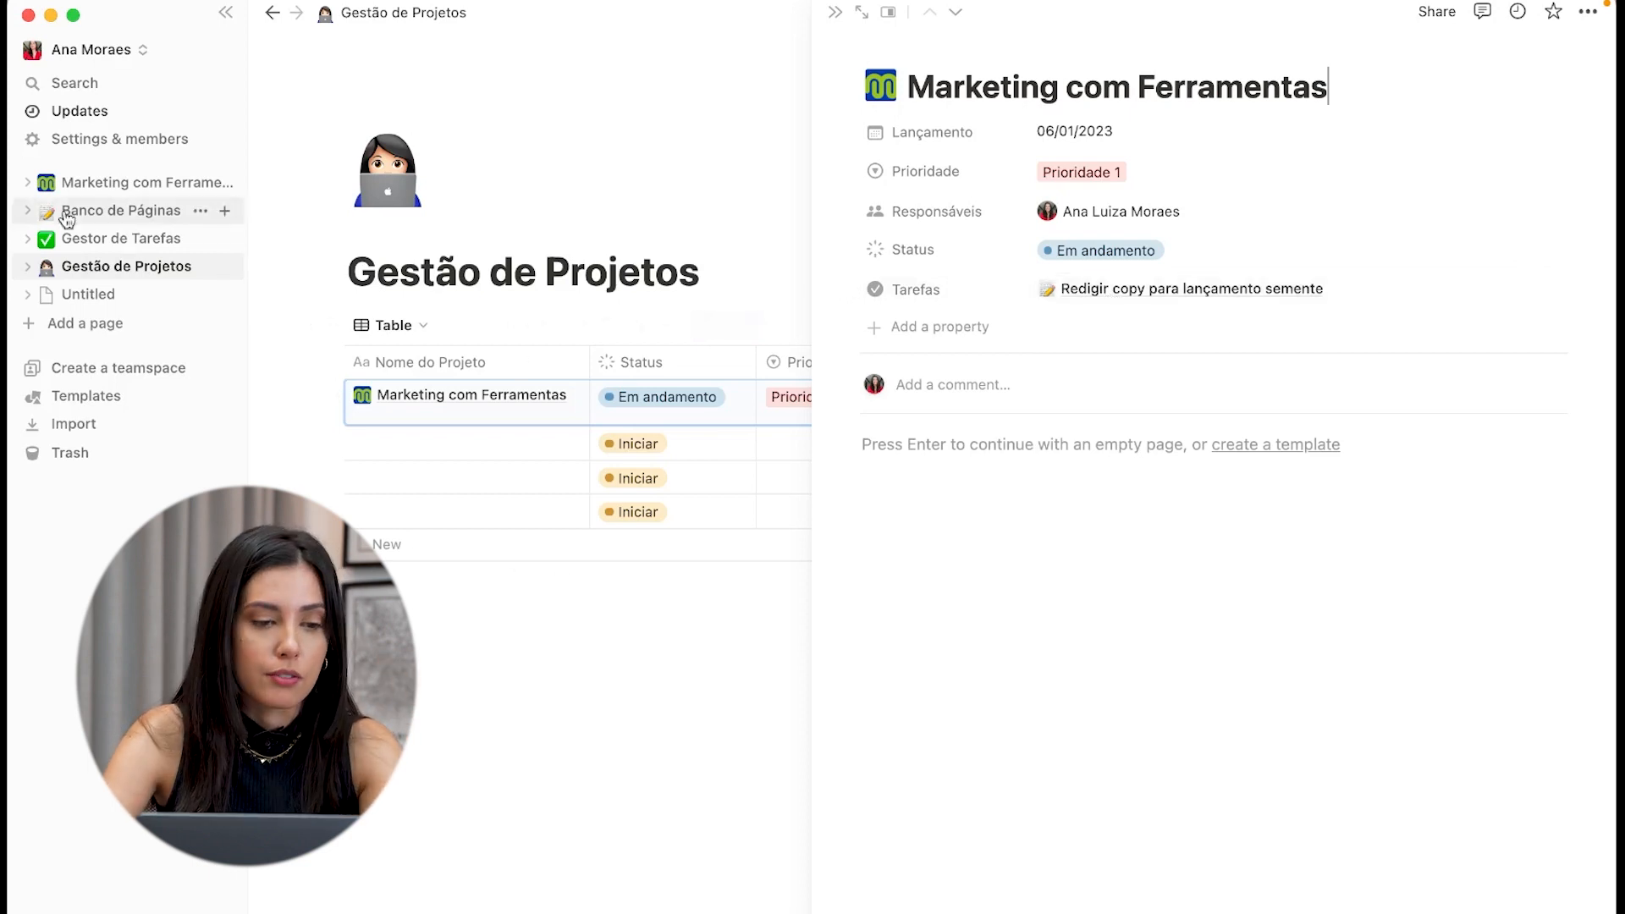
# Step: In Gestor de Tarefas, open the task "Redigir copy para lançamento semente" and give its Projeto property the round check mark icon
pyautogui.click(119, 239)
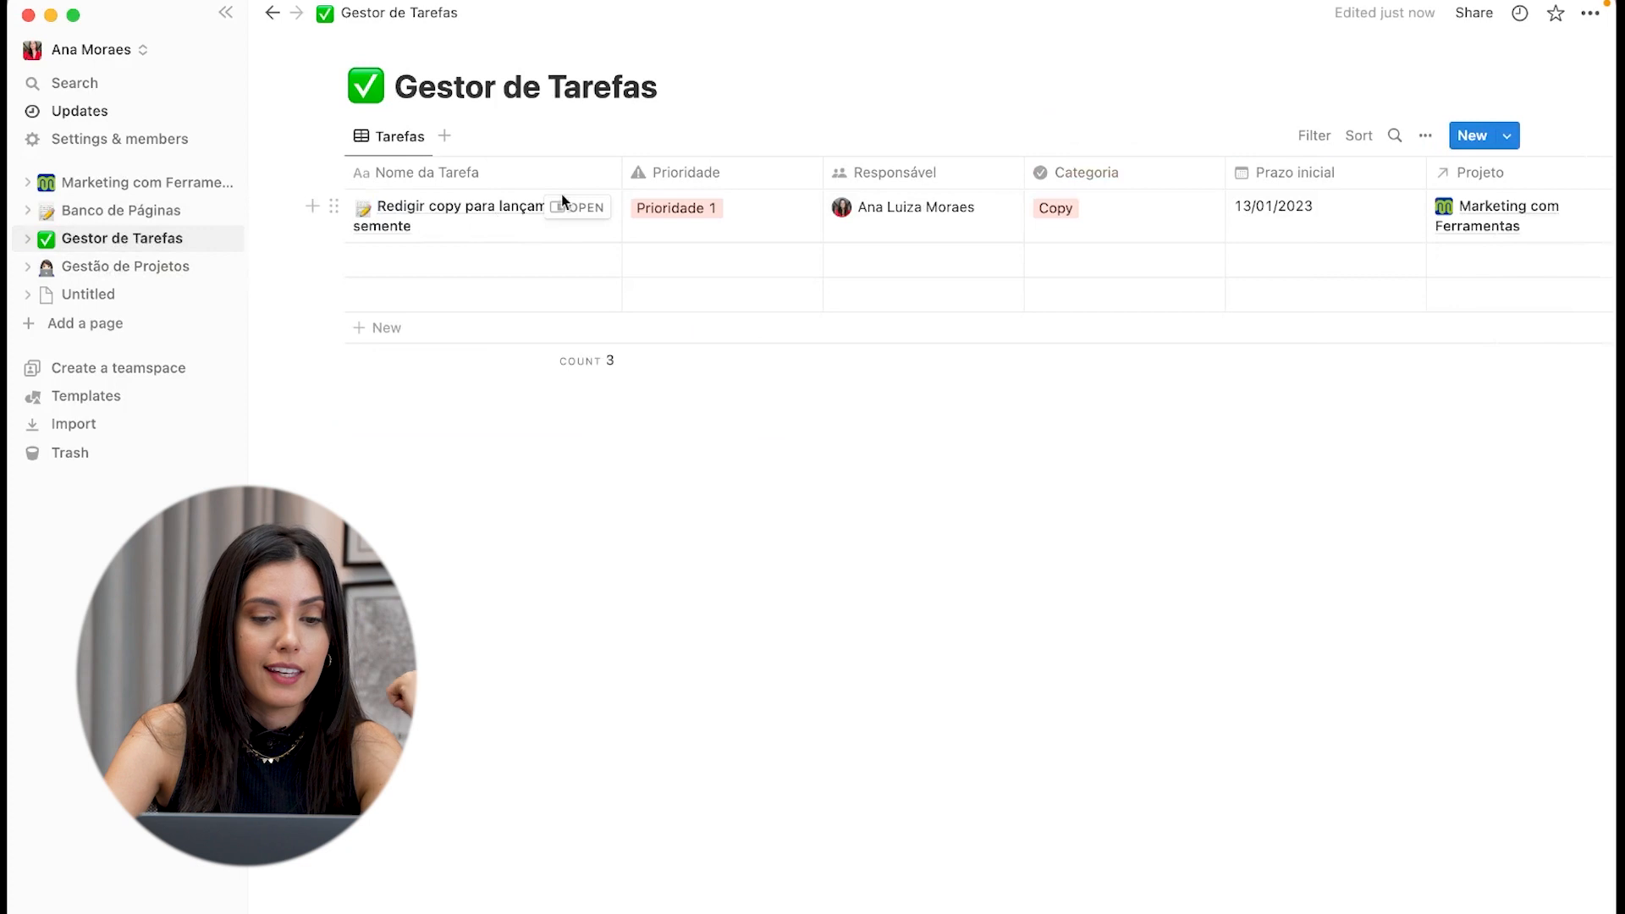
pyautogui.click(564, 204)
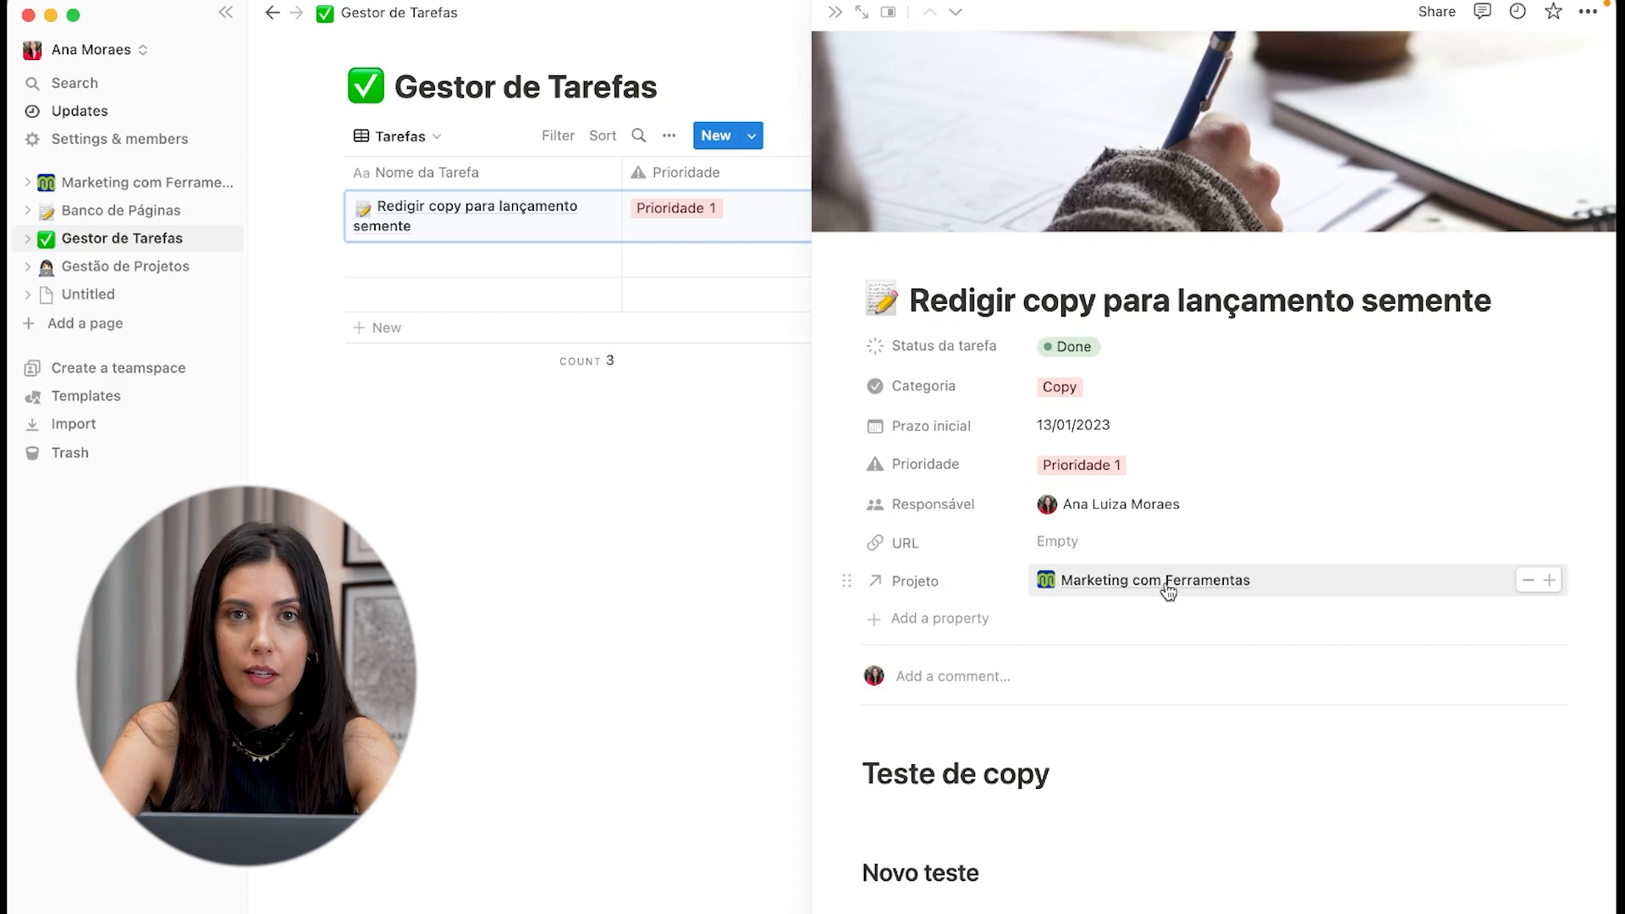
pyautogui.click(903, 581)
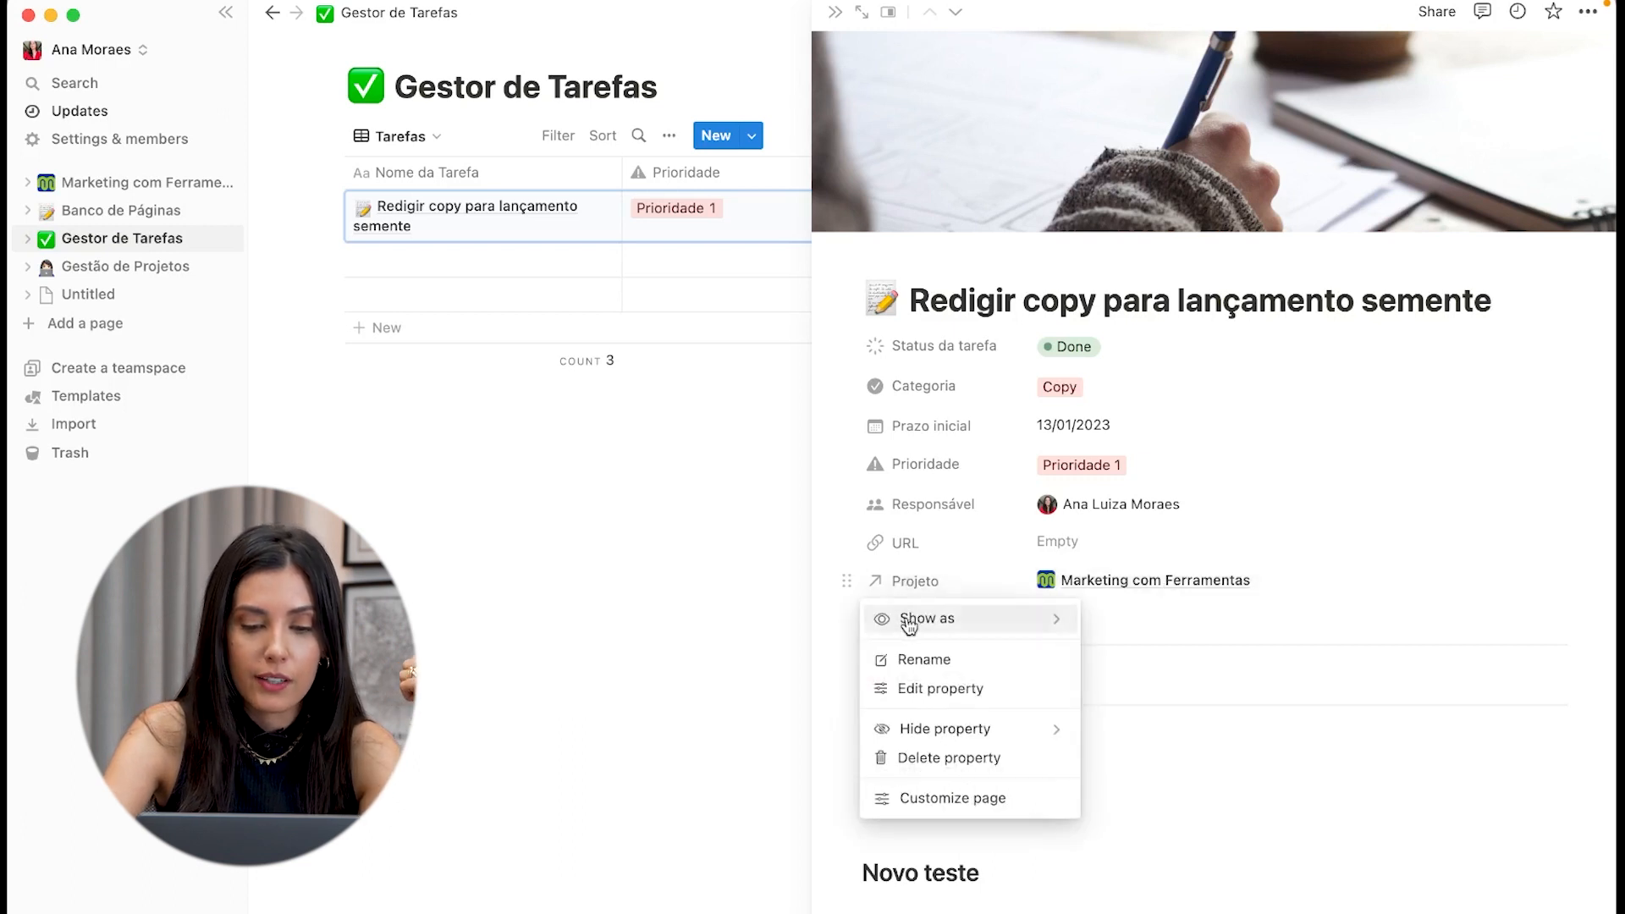
pyautogui.click(910, 661)
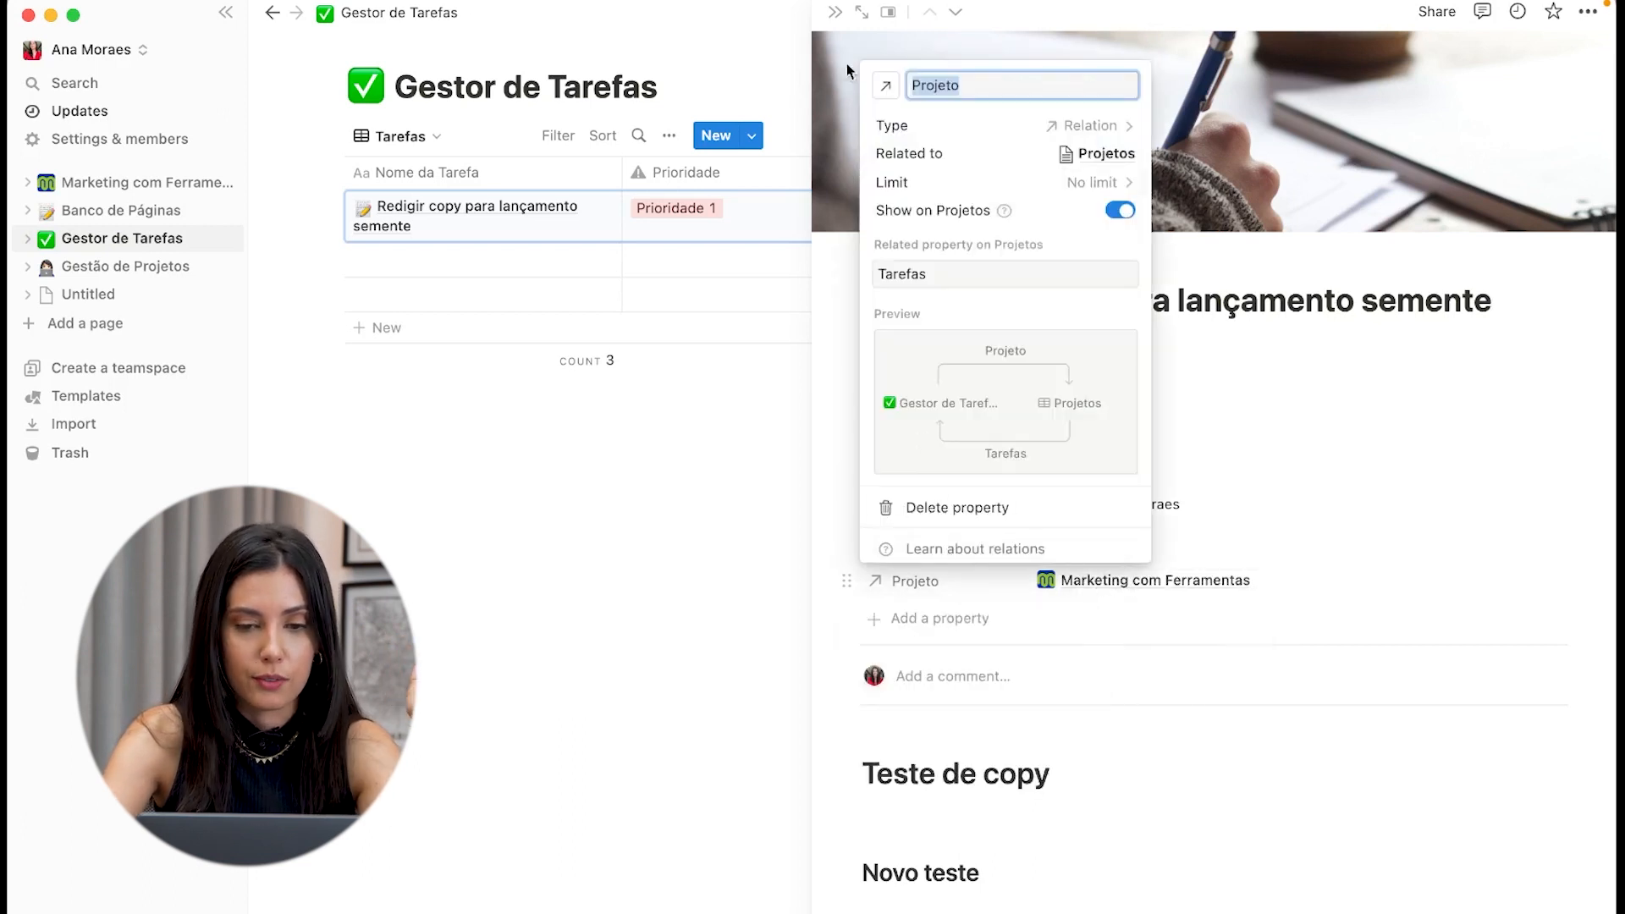
pyautogui.click(885, 86)
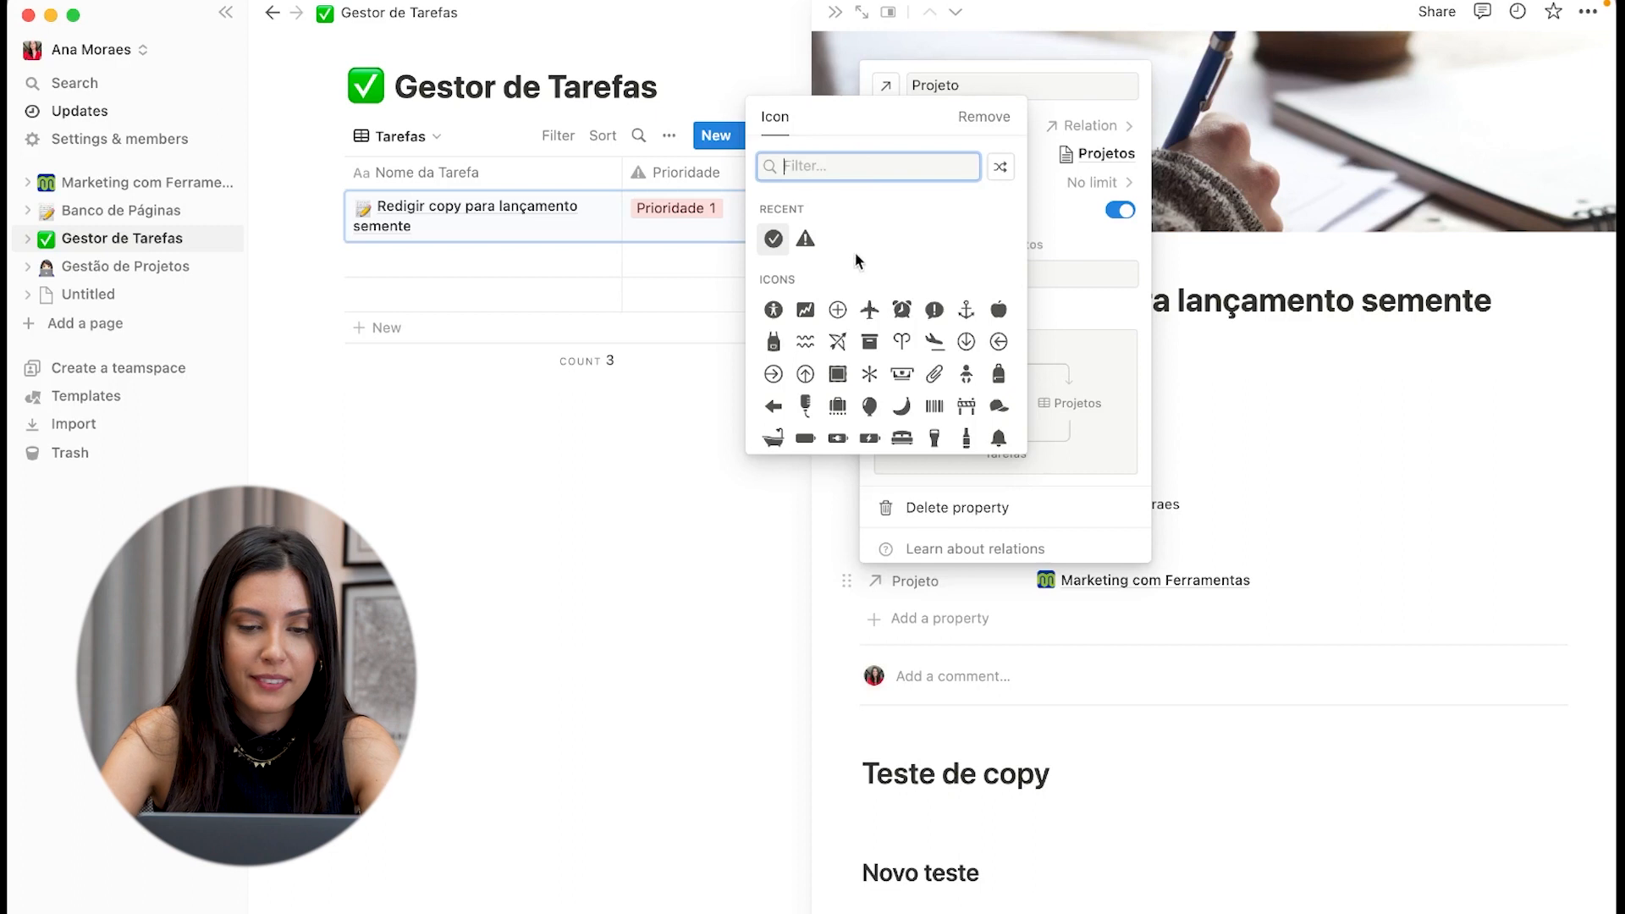
pyautogui.click(773, 238)
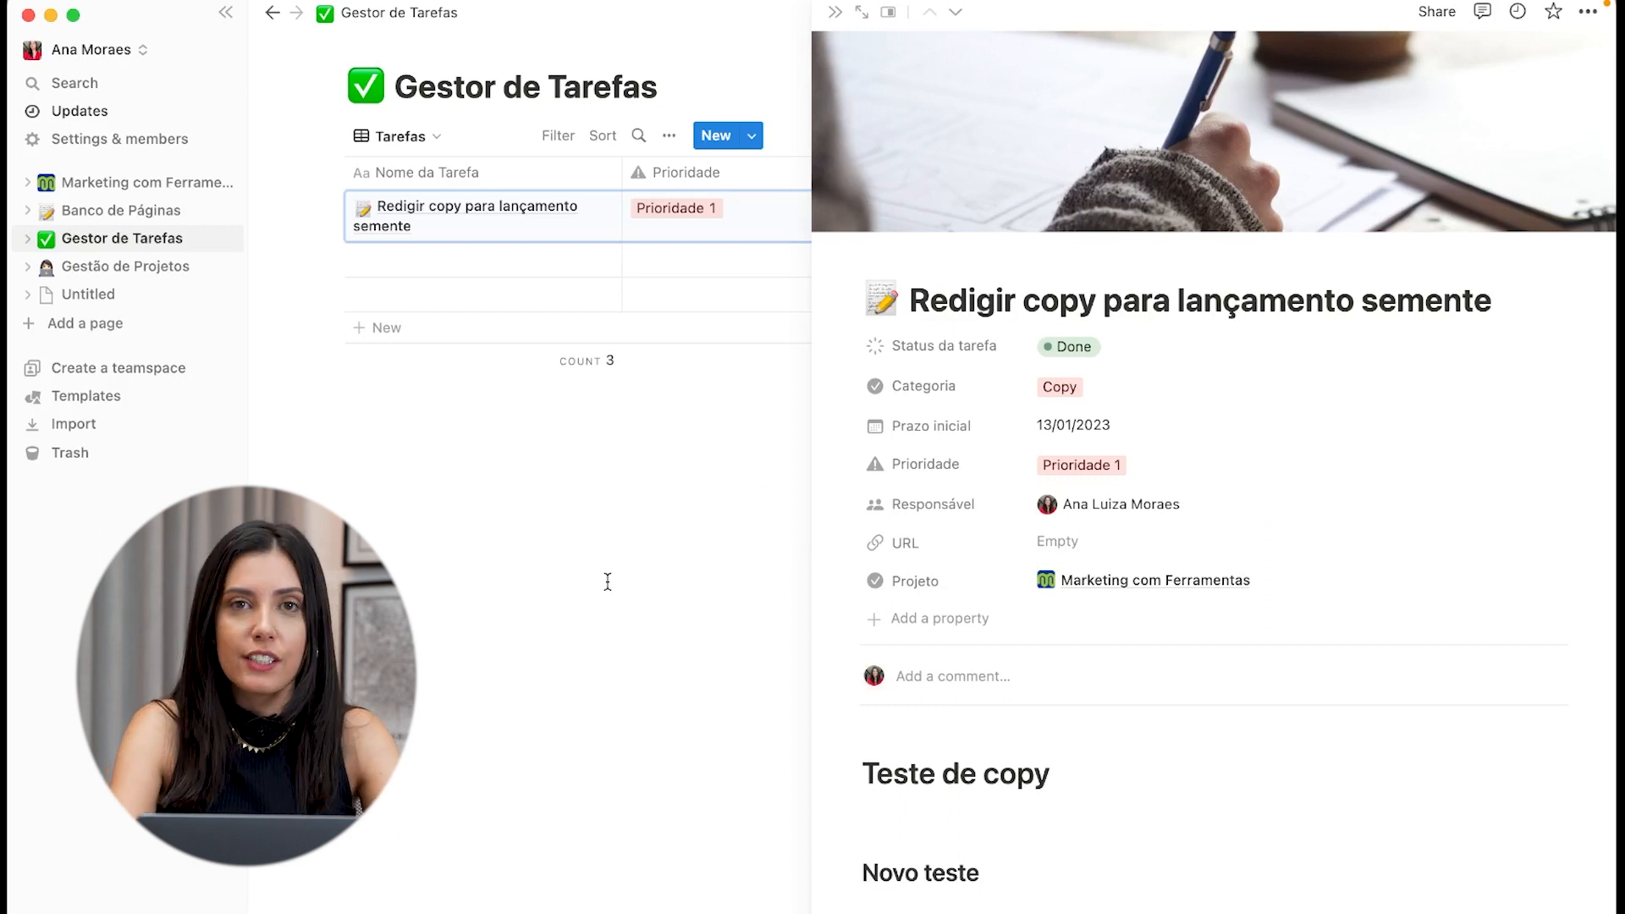
# Step: Return to Gestão de Projetos and show the Tarefas property of Marketing com Ferramentas as a page section
pyautogui.click(135, 266)
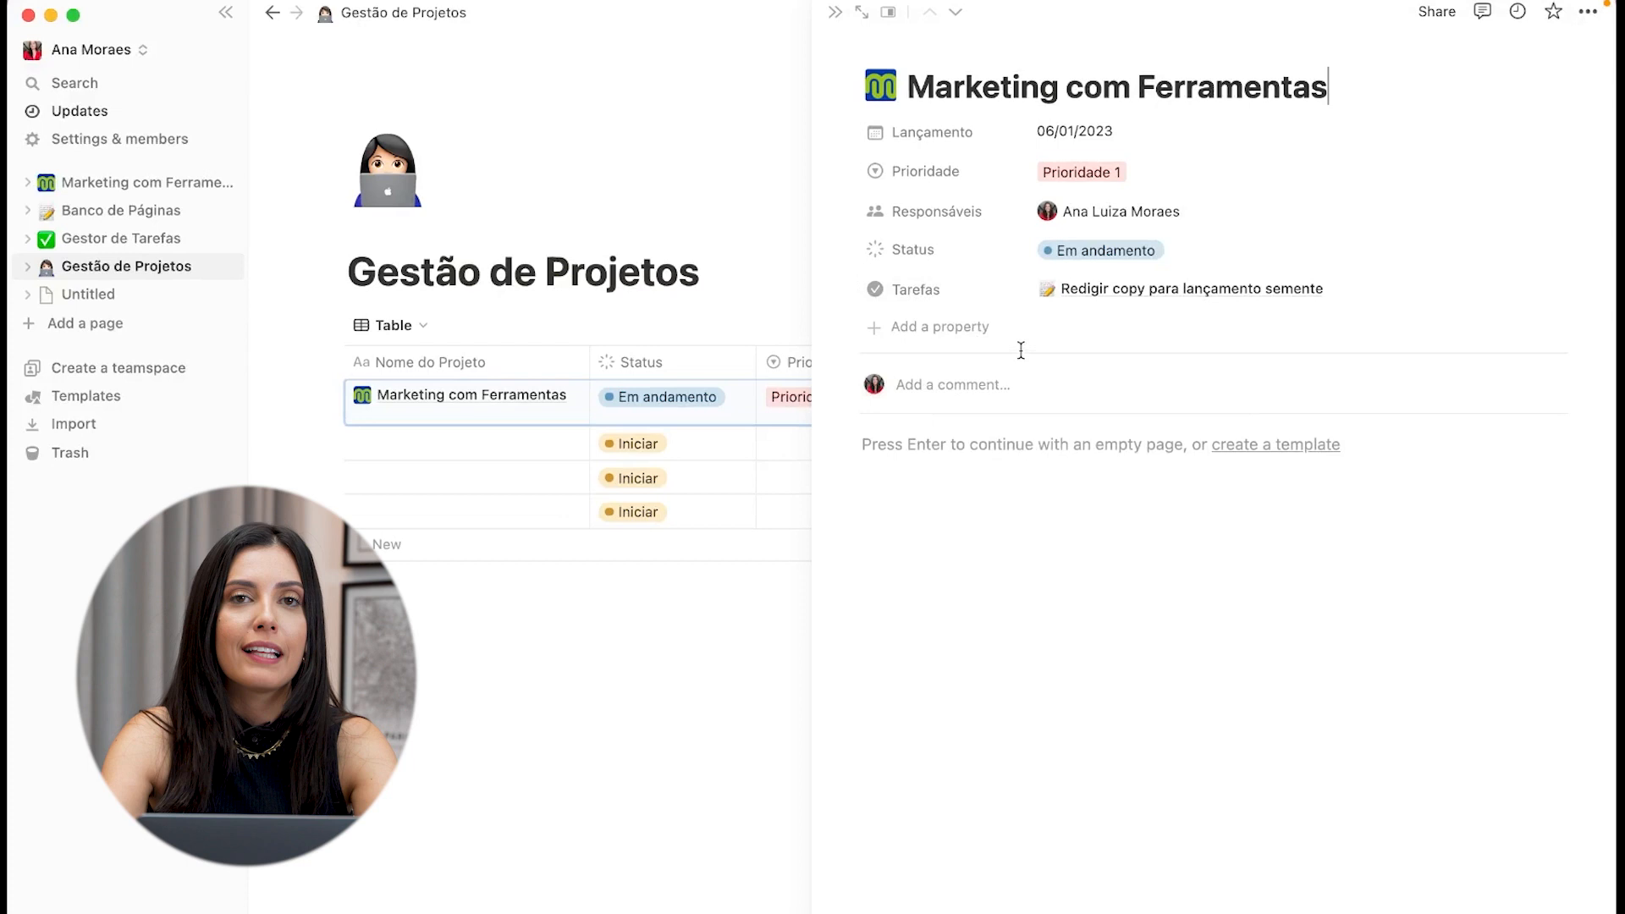
pyautogui.click(945, 296)
pyautogui.moveTo(950, 332)
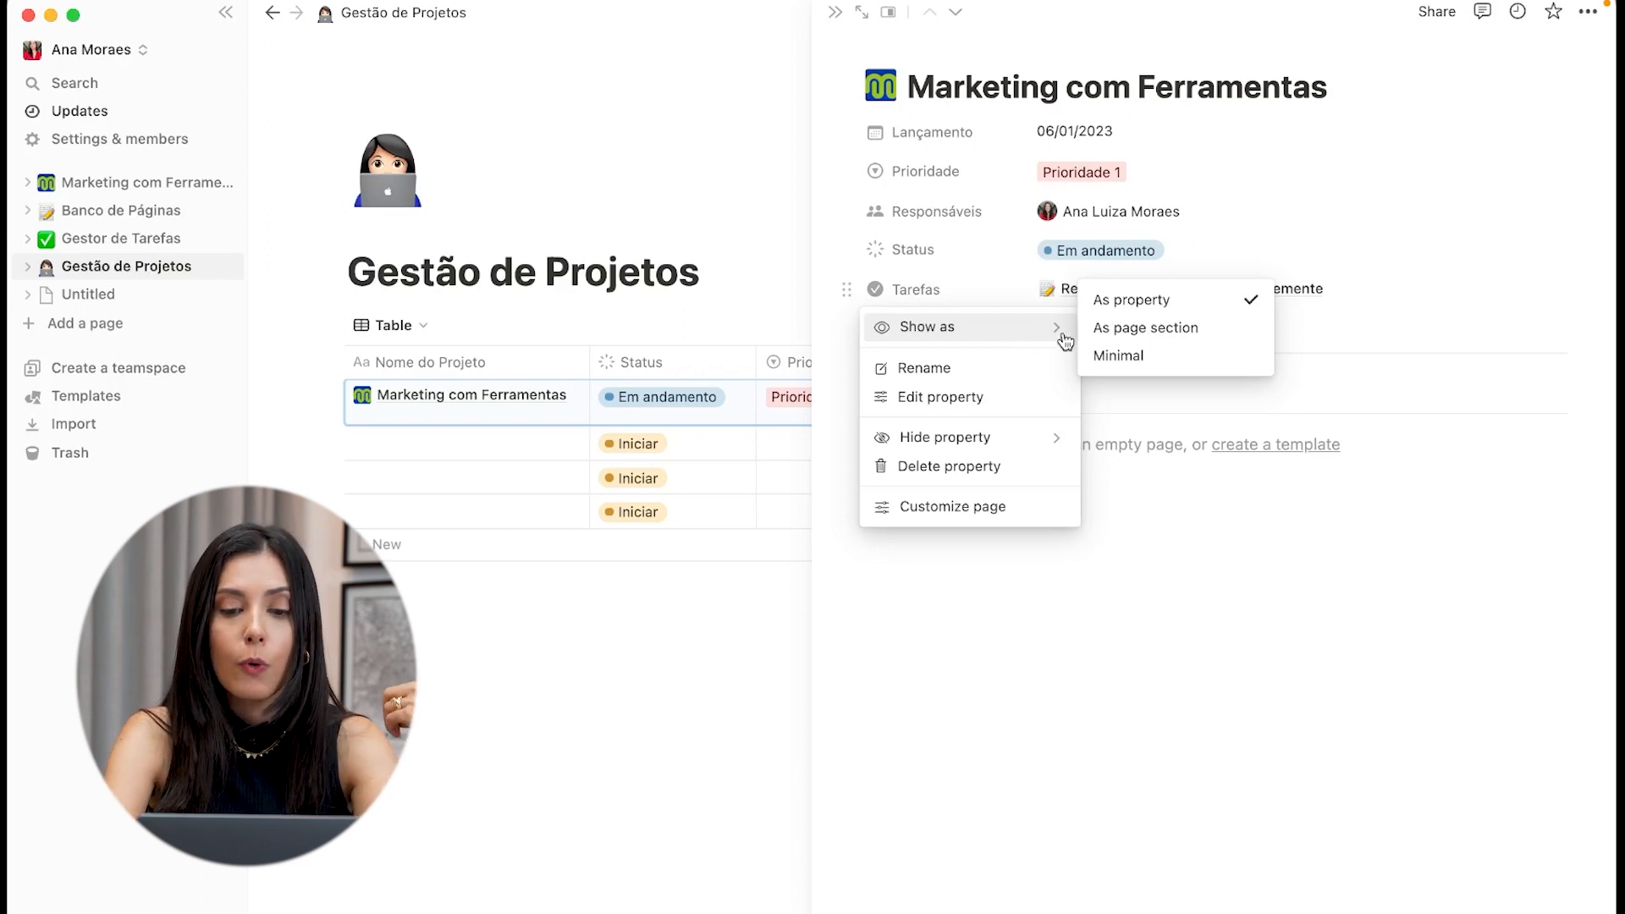
pyautogui.click(1188, 338)
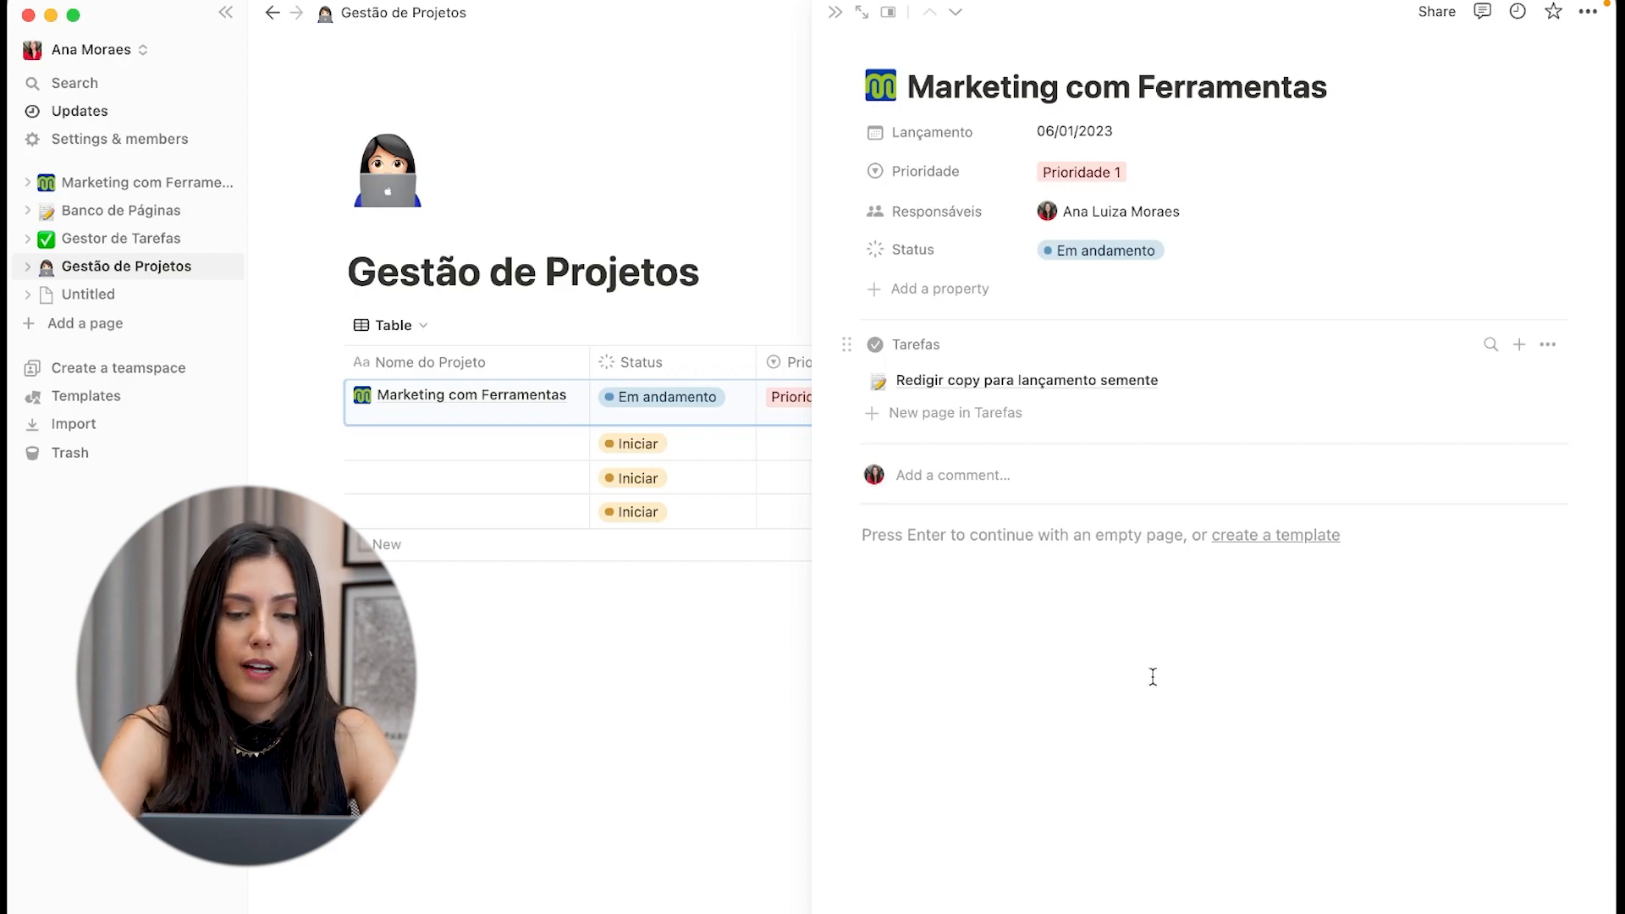
# Step: Switch the display of the Tarefas property on the Marketing com Ferramentas page to Minimal
pyautogui.click(849, 342)
pyautogui.moveTo(937, 383)
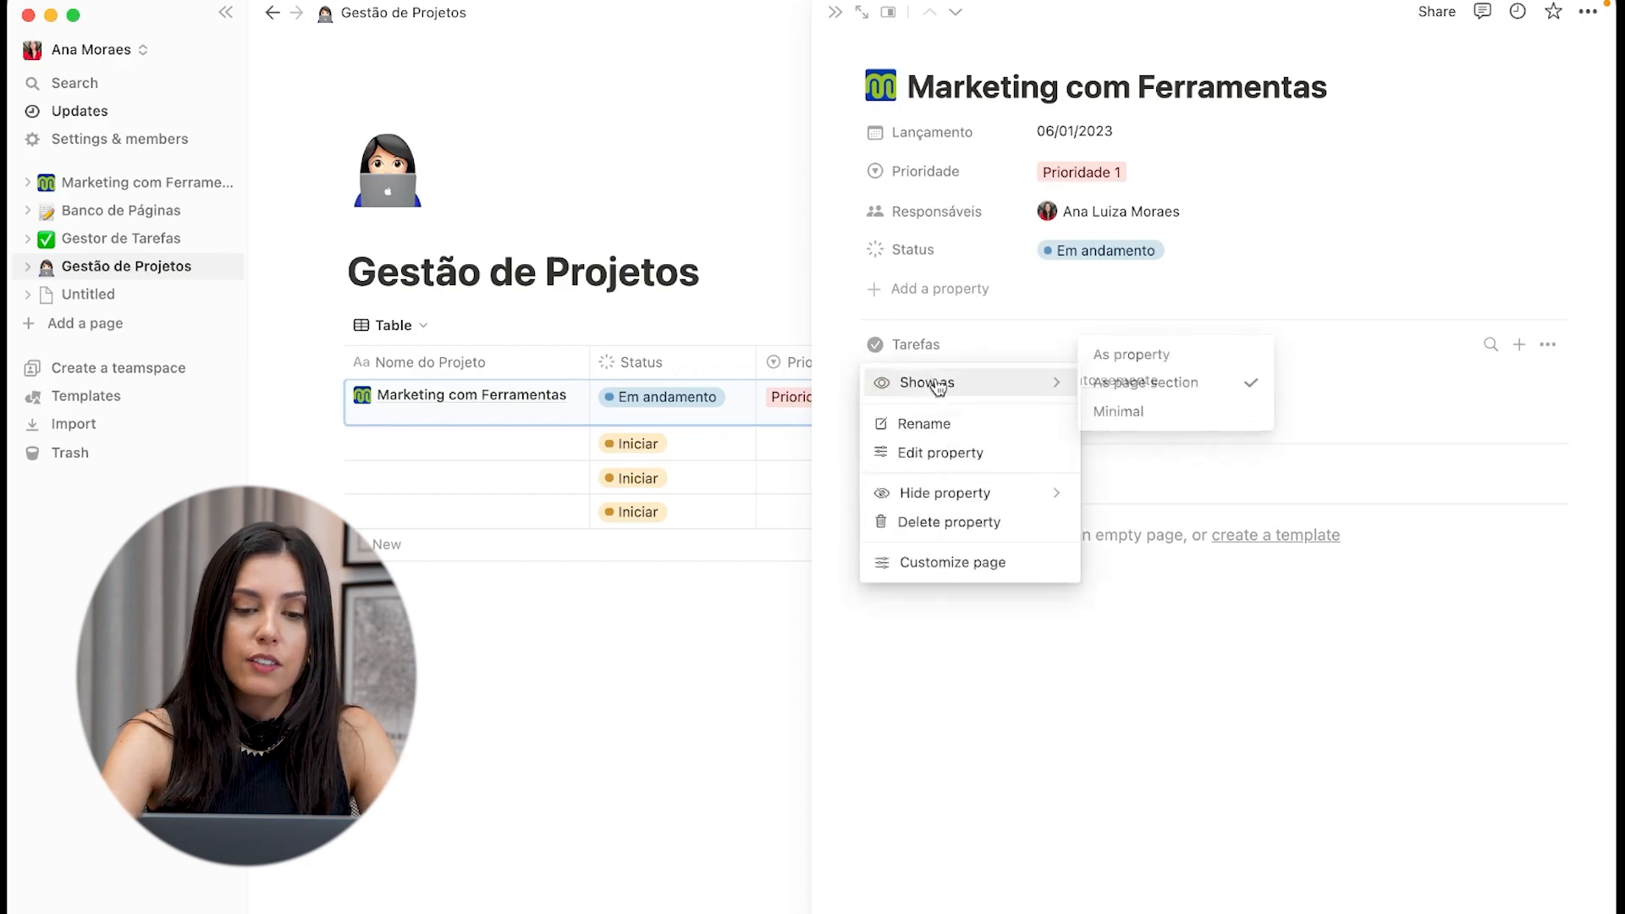
pyautogui.click(1119, 412)
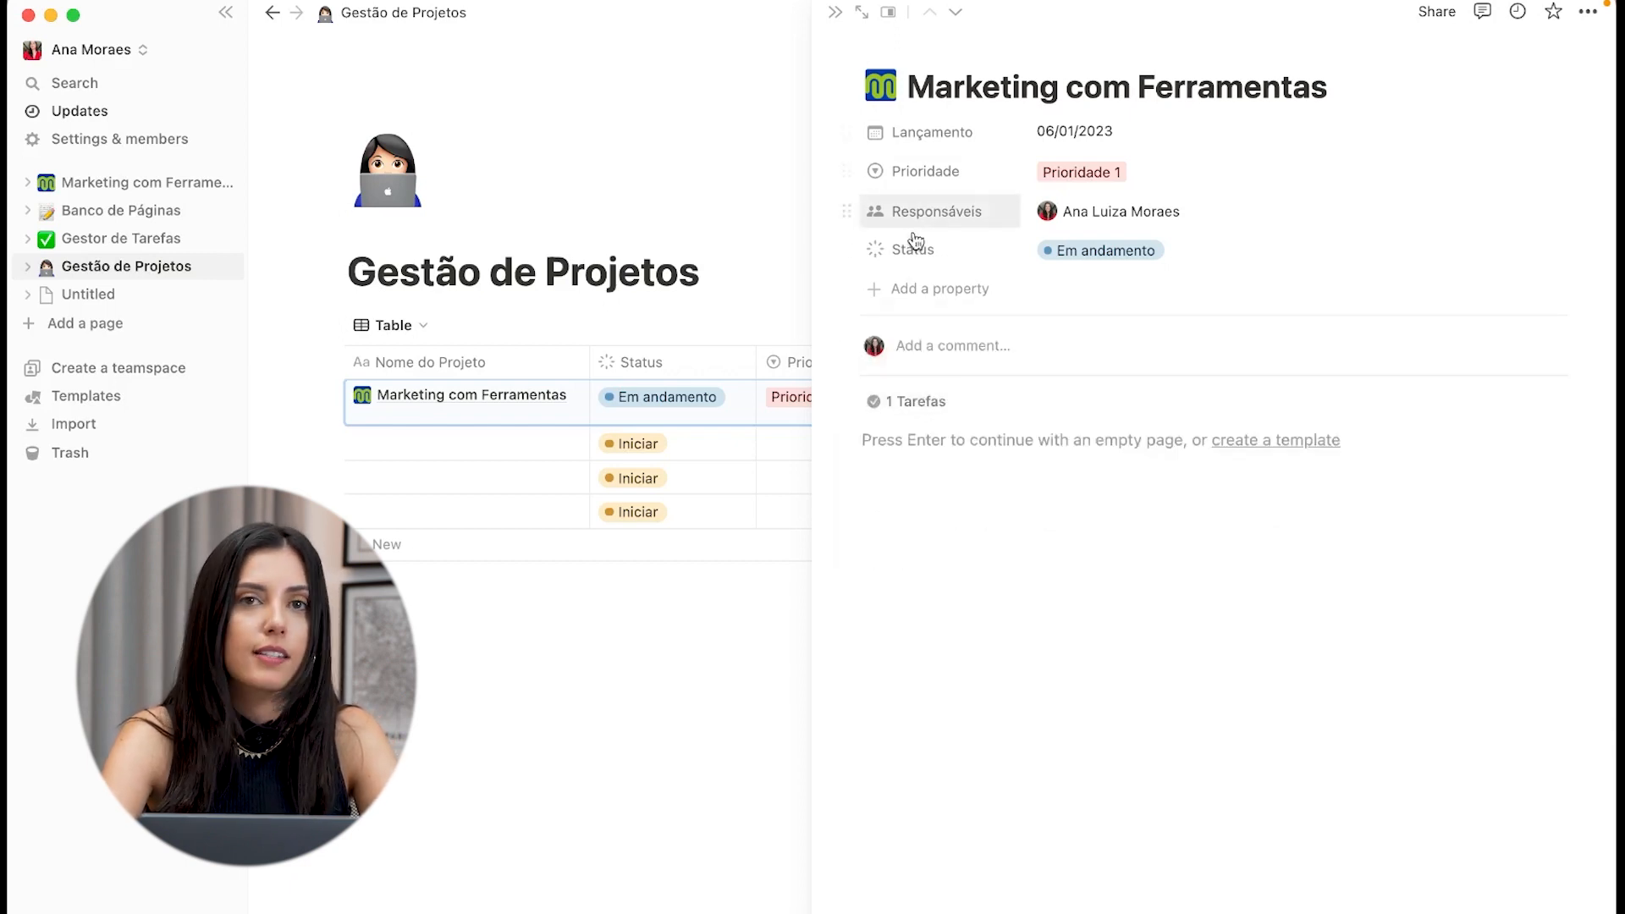